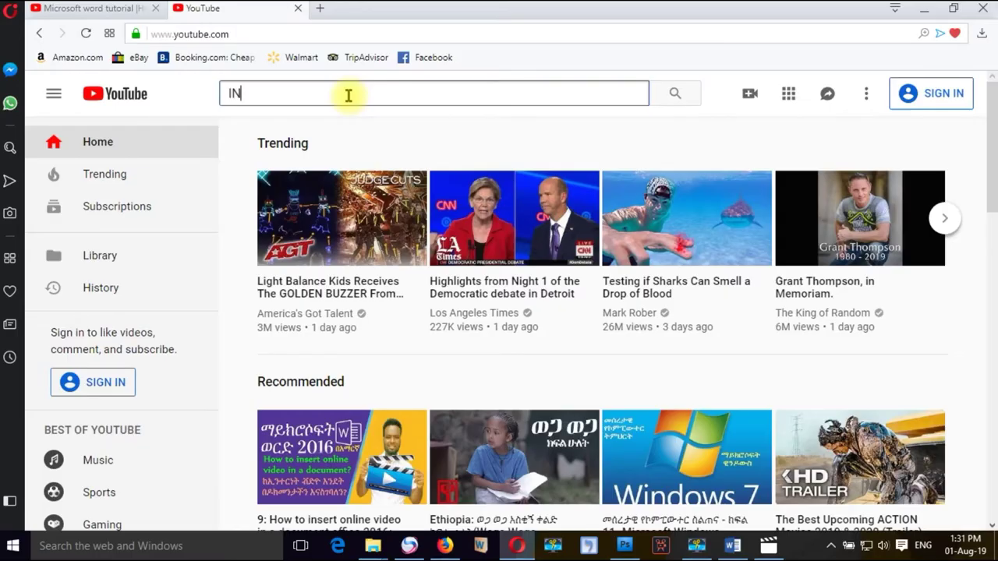
- Search YouTube for the info4ethio channel and scroll through its list of videos
text(FO)
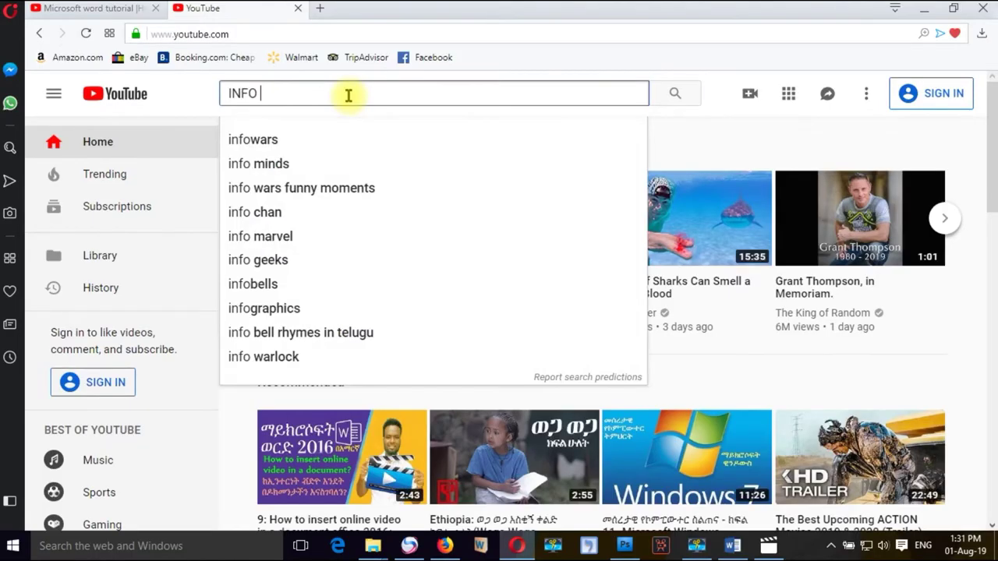
text(4E)
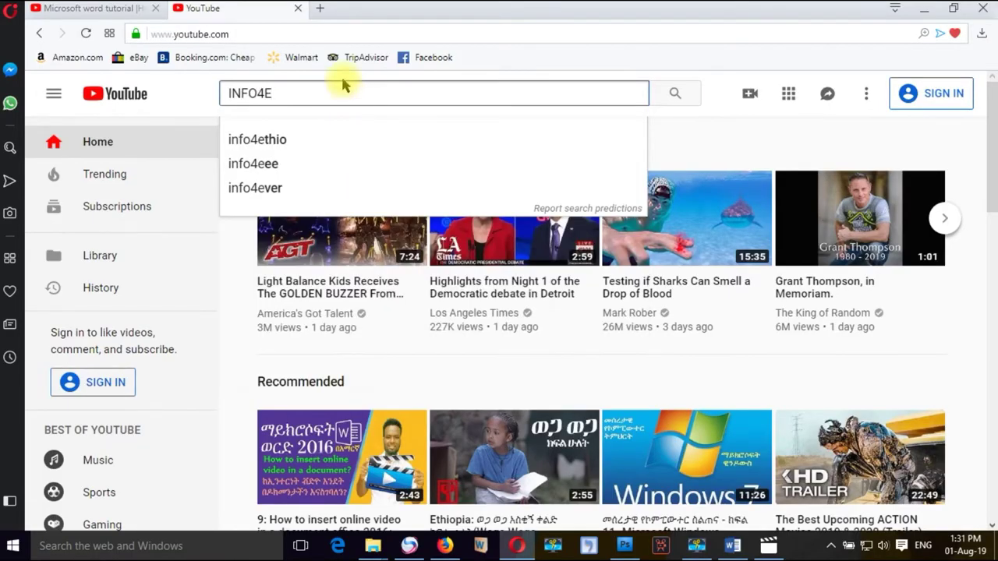
click(272, 141)
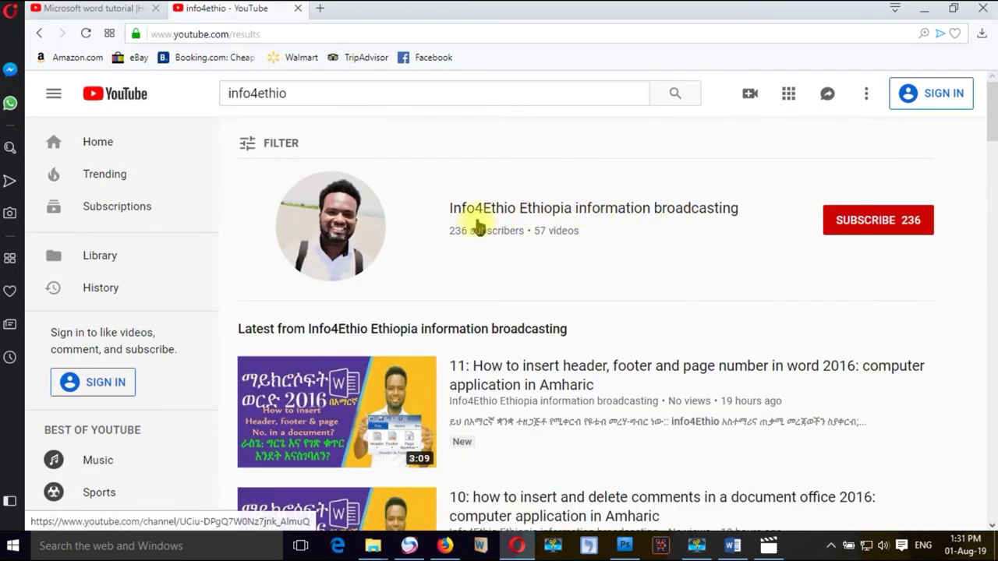
scroll(573, 273, down, 2)
scroll(575, 267, down, 3)
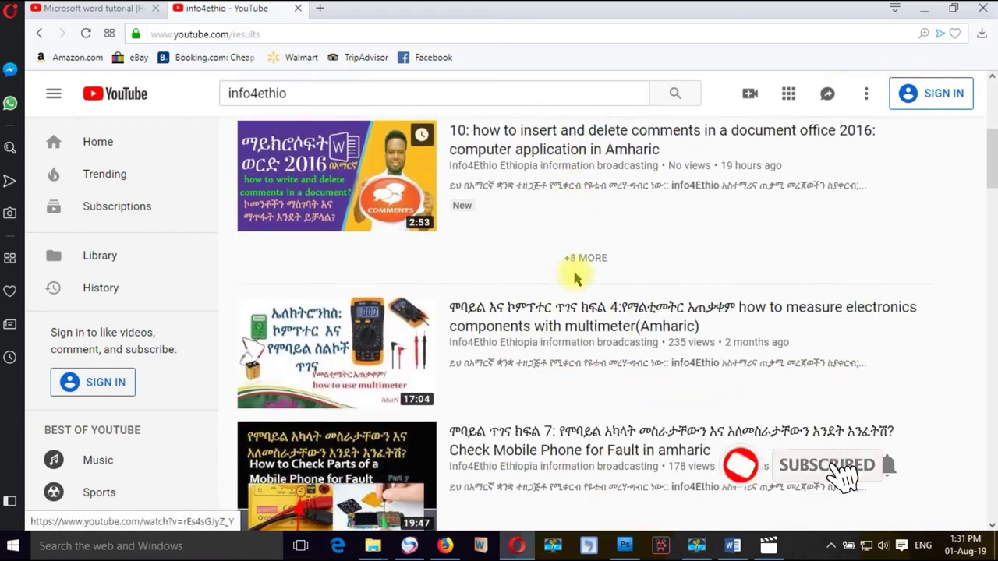
scroll(575, 269, up, 2)
scroll(574, 269, up, 2)
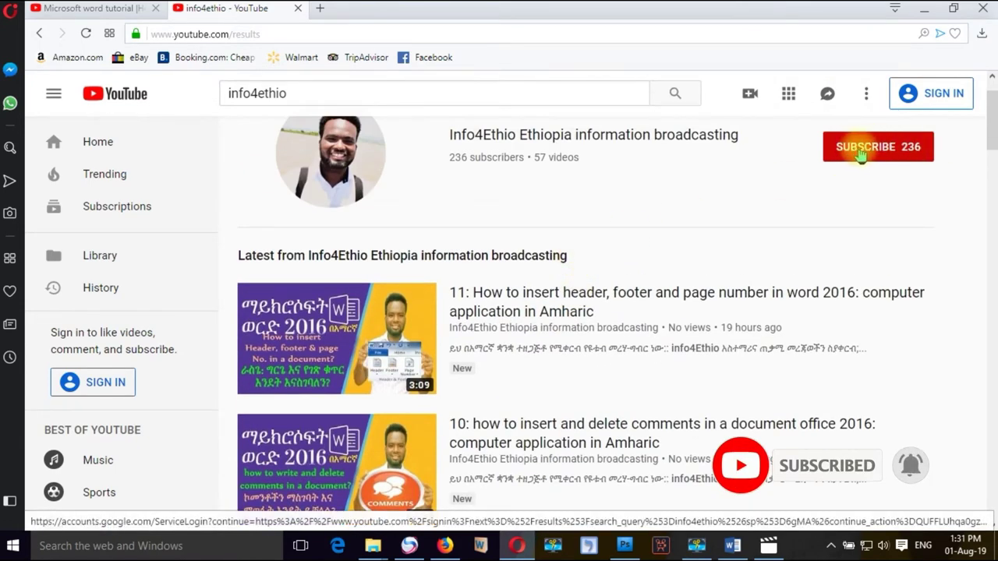
scroll(662, 327, down, 2)
scroll(643, 331, down, 4)
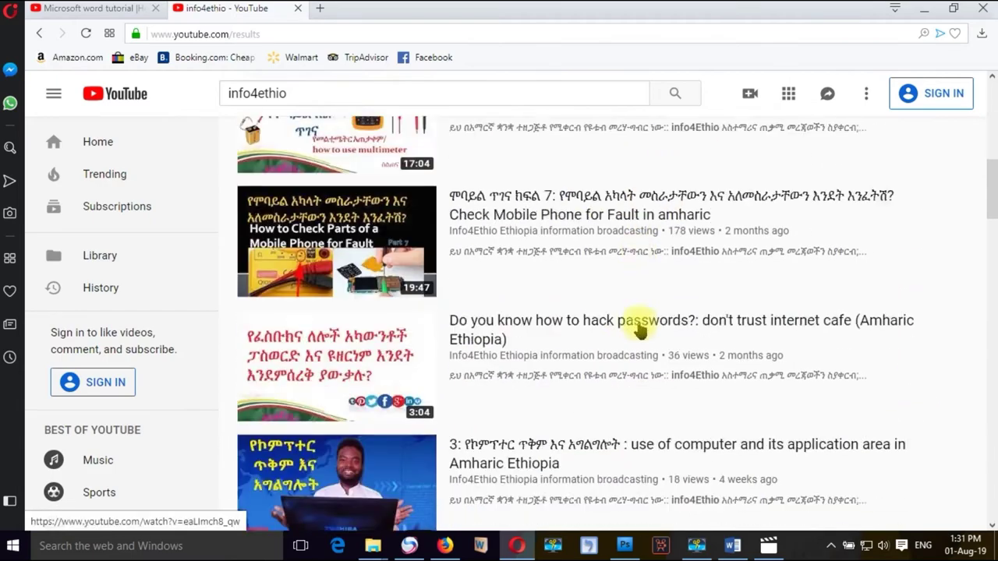
scroll(638, 331, down, 2)
scroll(639, 331, down, 3)
scroll(640, 331, down, 1)
scroll(644, 330, down, 3)
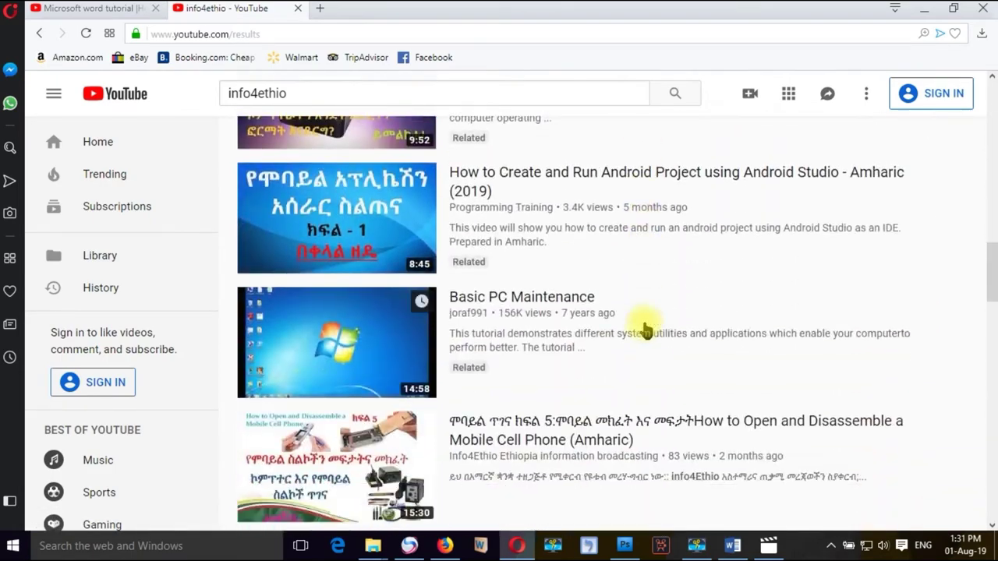
scroll(645, 329, down, 4)
scroll(647, 326, down, 4)
scroll(647, 329, down, 1)
scroll(648, 332, down, 4)
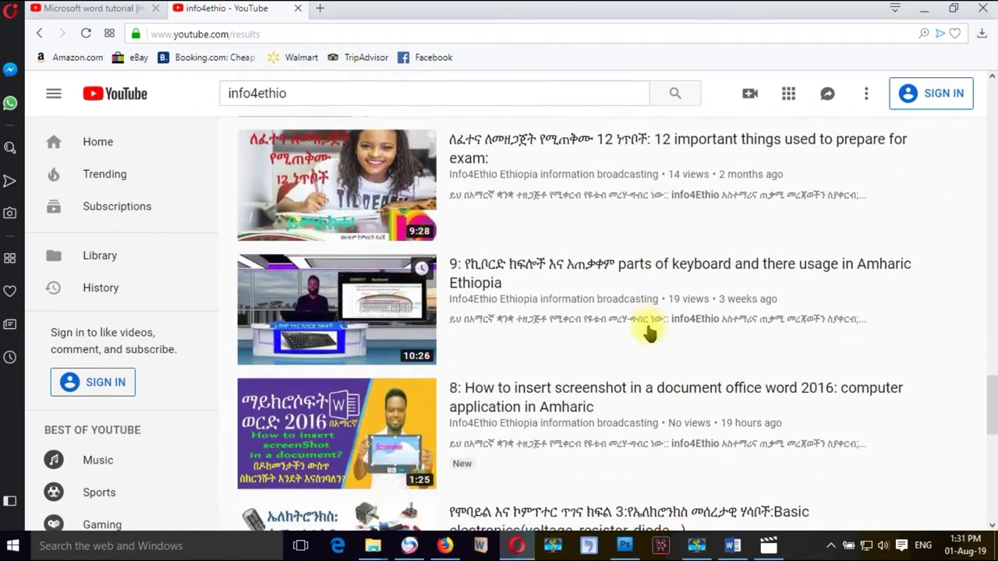
scroll(650, 329, down, 4)
scroll(648, 325, down, 3)
scroll(660, 325, up, 4)
scroll(663, 319, up, 5)
scroll(664, 316, up, 5)
scroll(663, 311, down, 5)
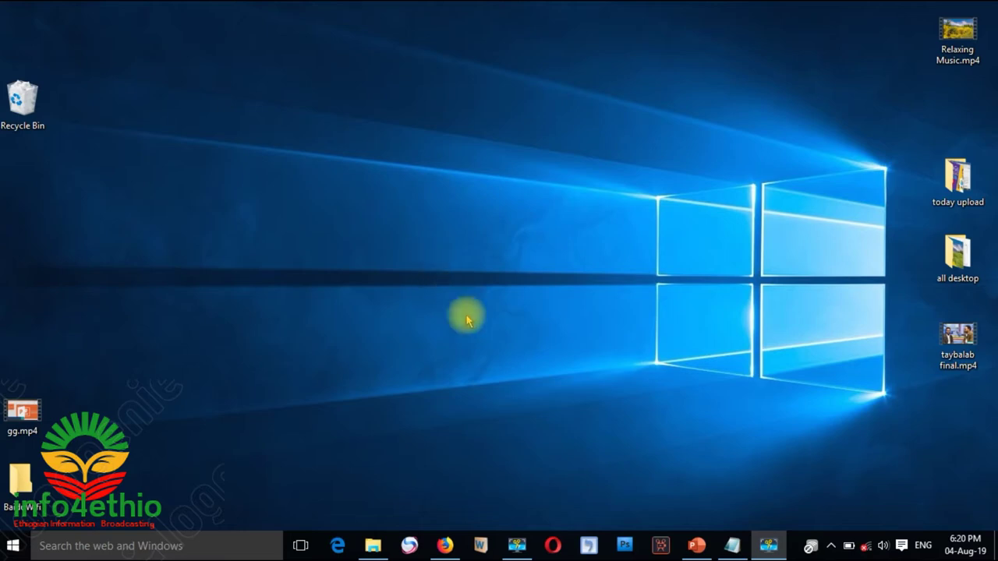
- Launch PowerPoint 2016 by searching 'powerpoint' from the Start menu
click(694, 544)
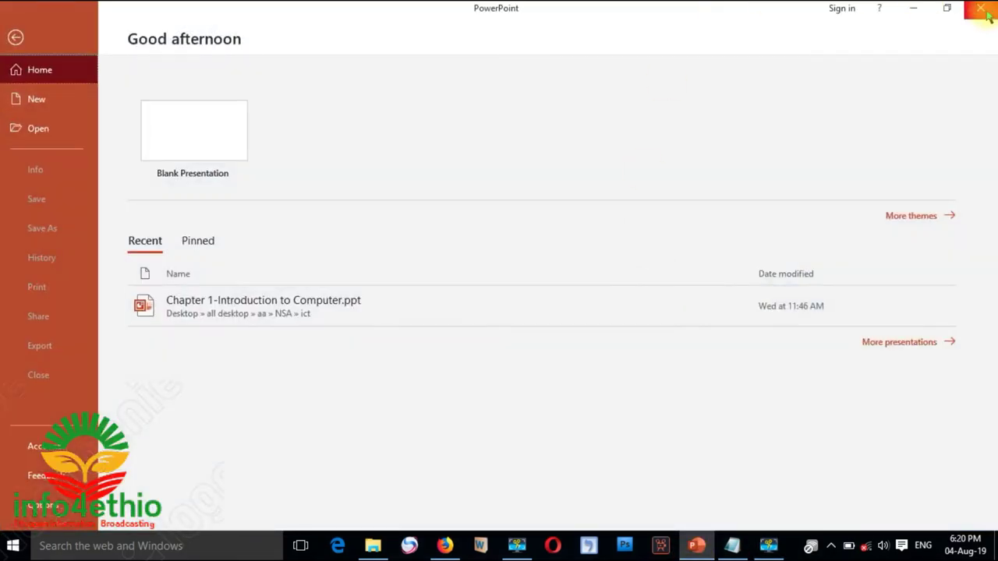
click(980, 8)
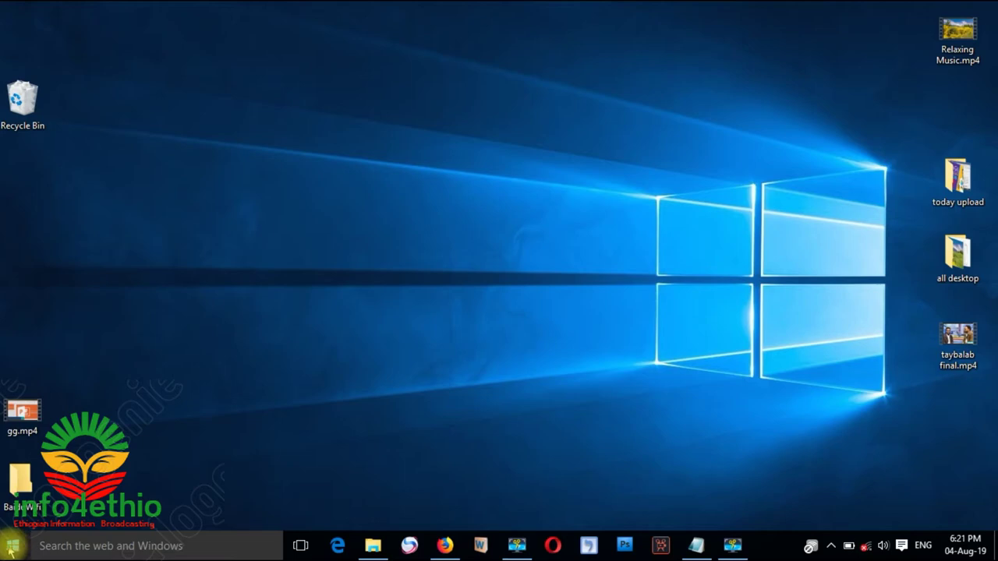
click(7, 548)
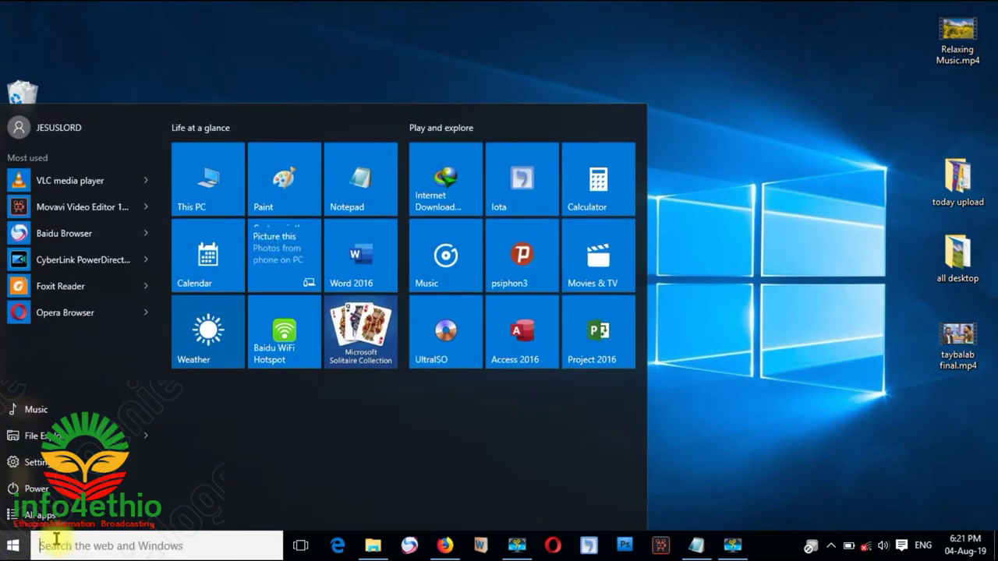
text(powerpoint)
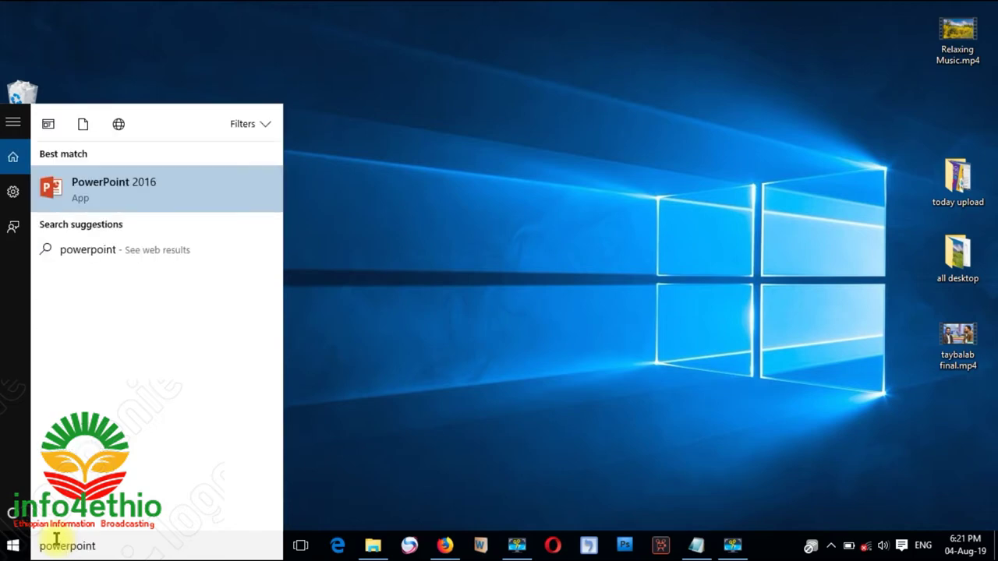
click(102, 192)
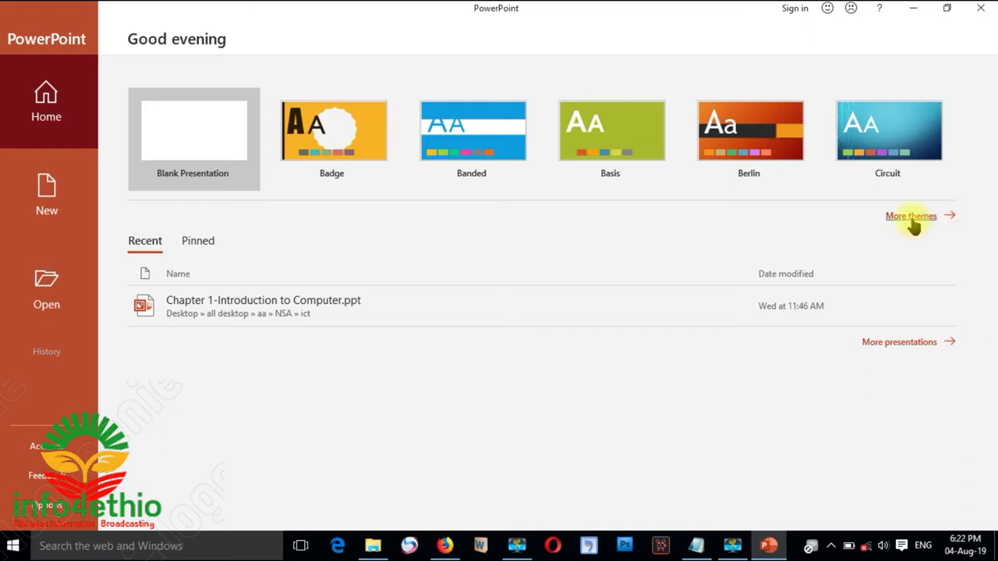
- Open the More themes gallery and scroll through the available theme templates
click(911, 218)
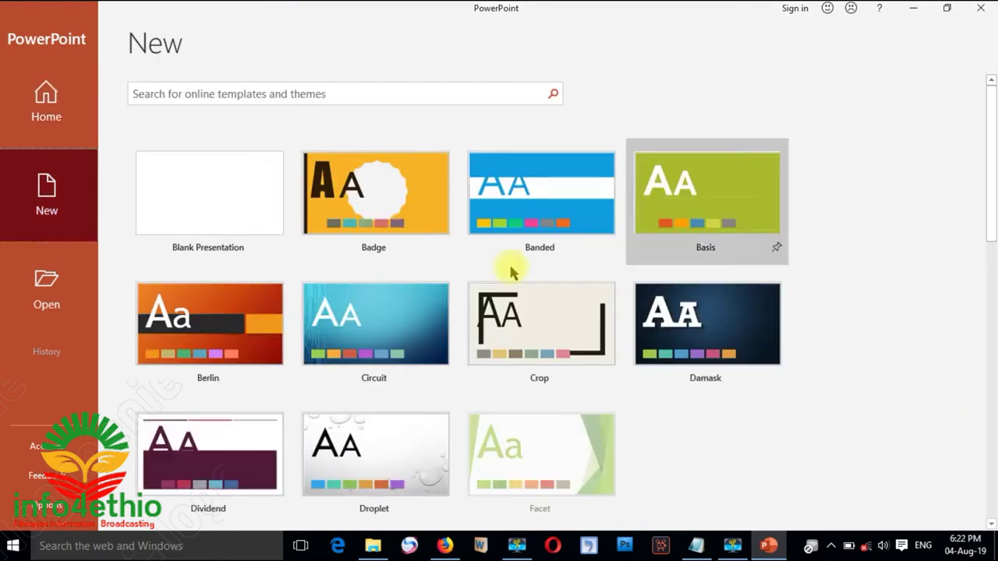
scroll(456, 289, down, 2)
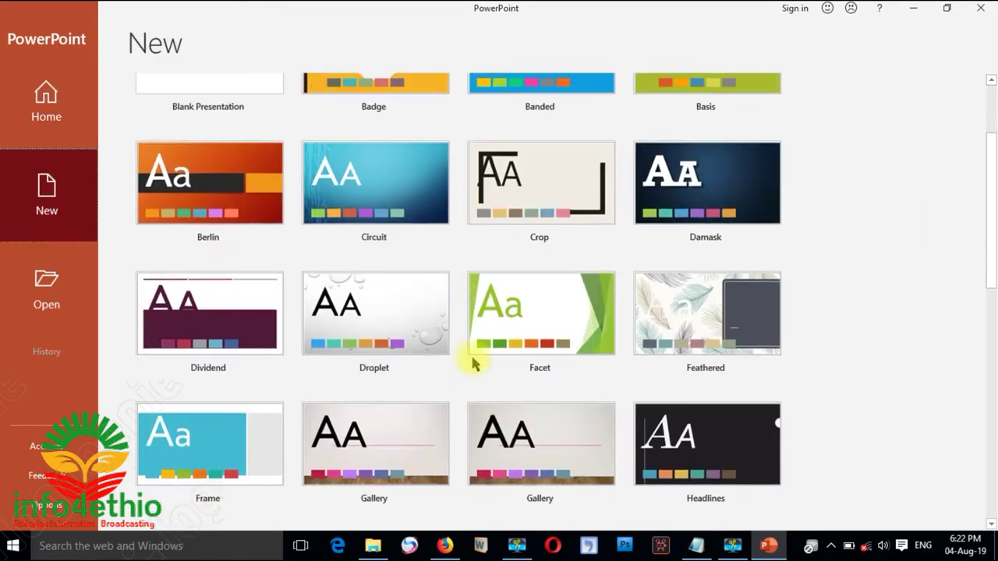
scroll(478, 403, up, 1)
scroll(383, 374, up, 2)
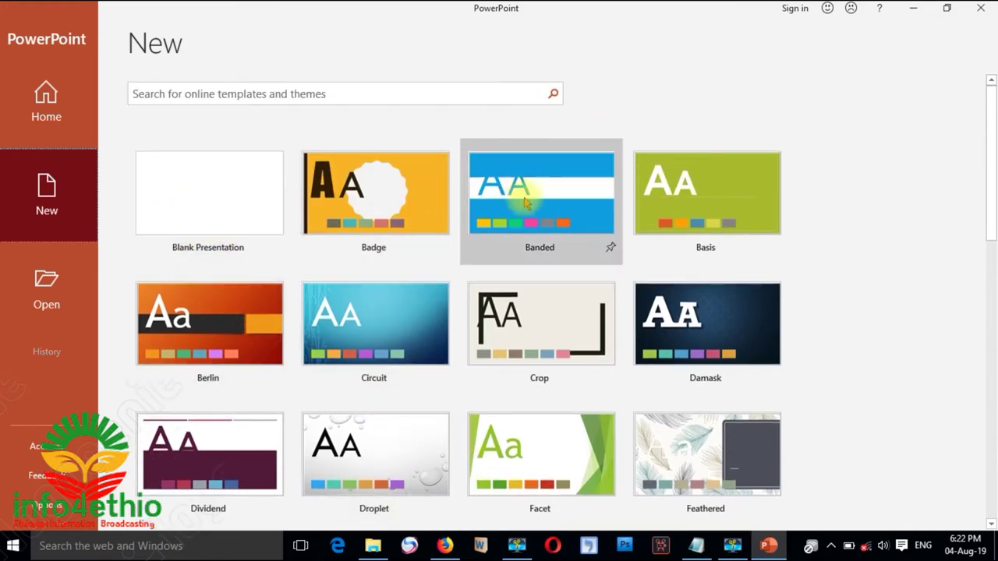
scroll(517, 267, down, 1)
scroll(499, 362, down, 2)
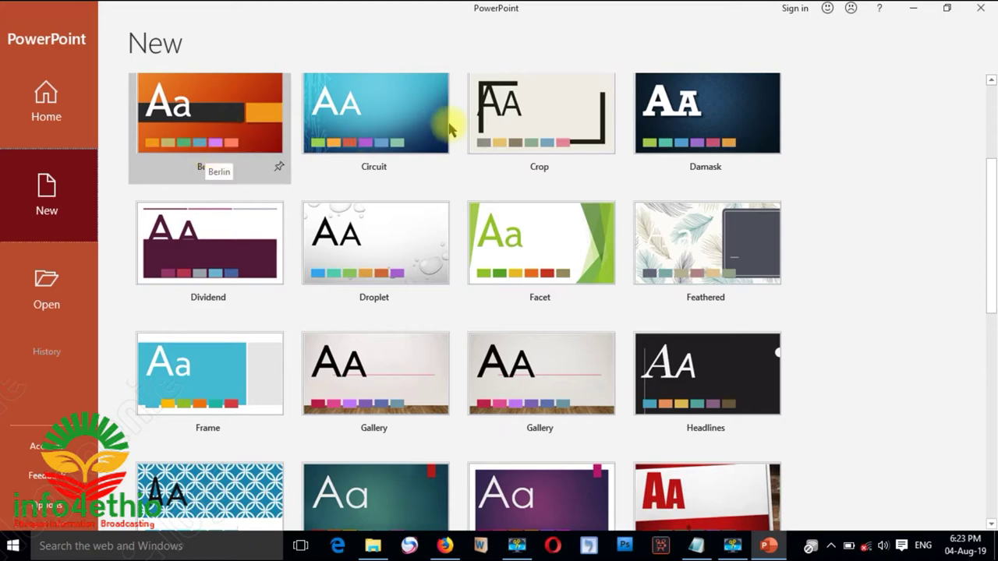
scroll(706, 234, down, 3)
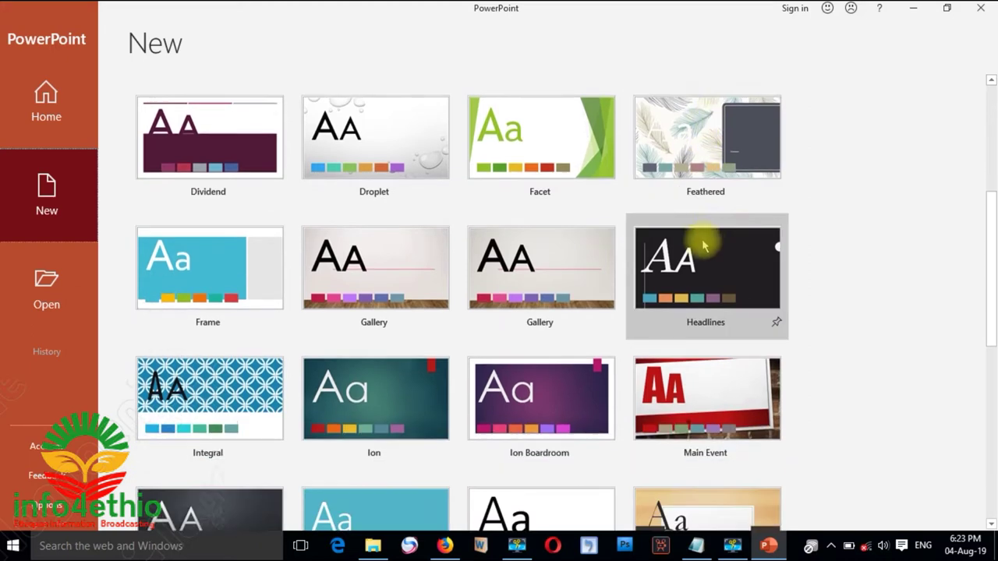
scroll(682, 437, down, 2)
scroll(679, 438, down, 4)
scroll(685, 433, down, 4)
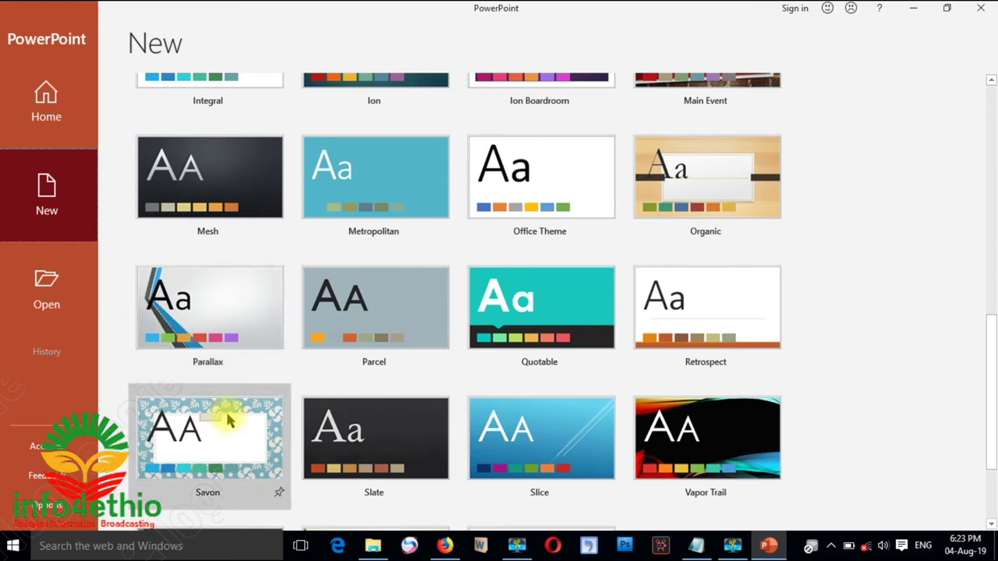
scroll(229, 417, up, 4)
scroll(228, 411, up, 4)
scroll(228, 411, up, 4)
scroll(232, 411, up, 4)
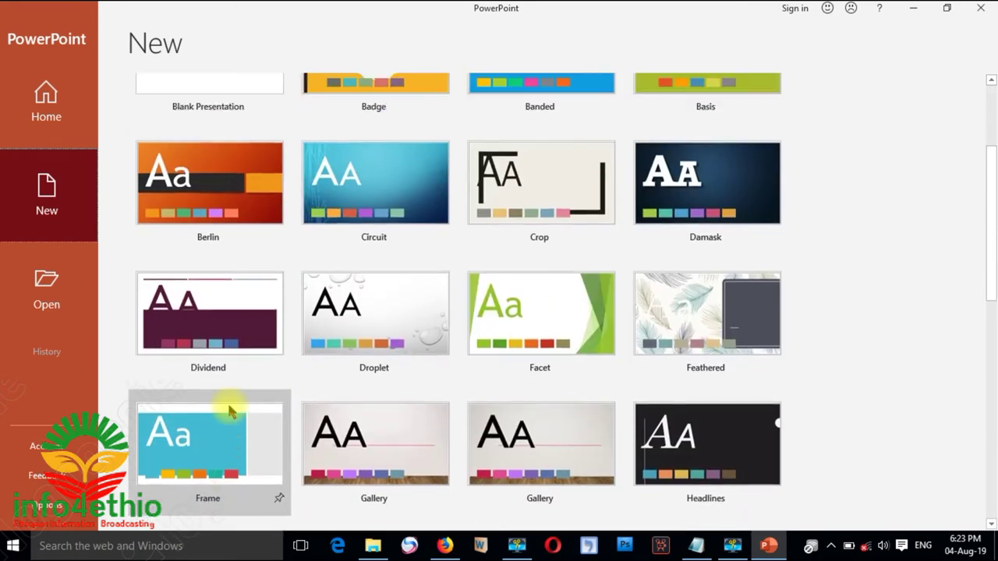
scroll(232, 411, up, 3)
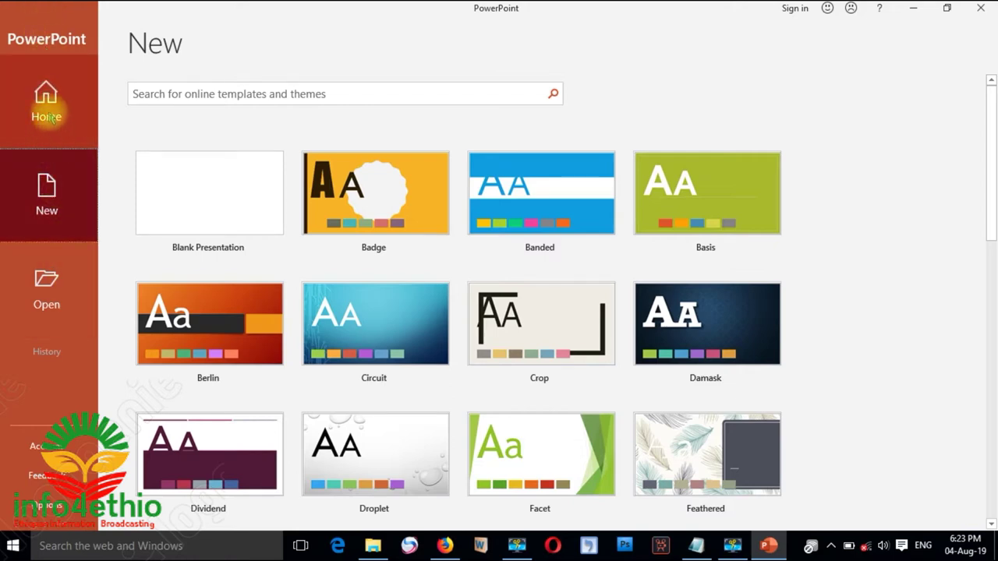
- Return to the Home page, reopen the full theme gallery and browse it again
click(47, 113)
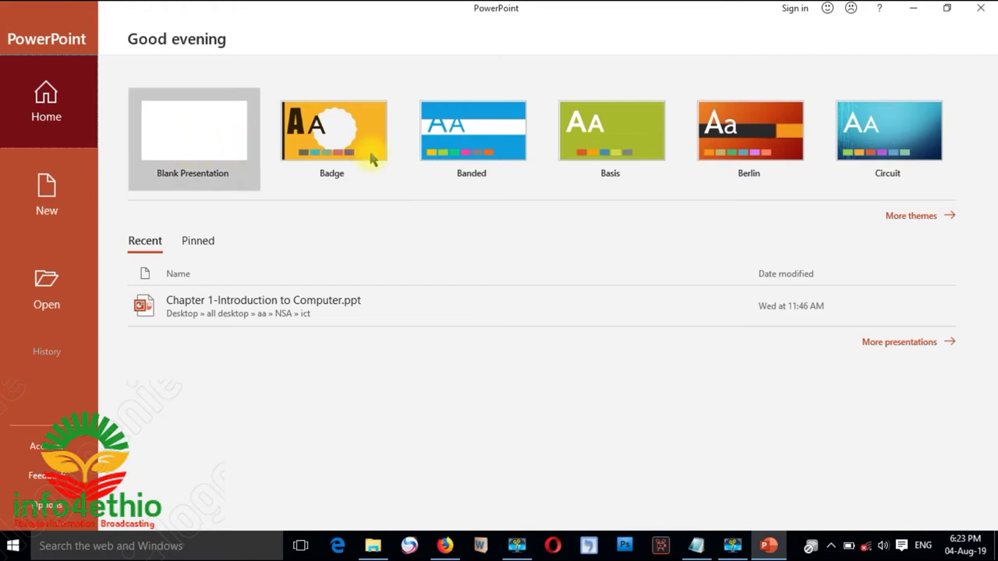
click(912, 218)
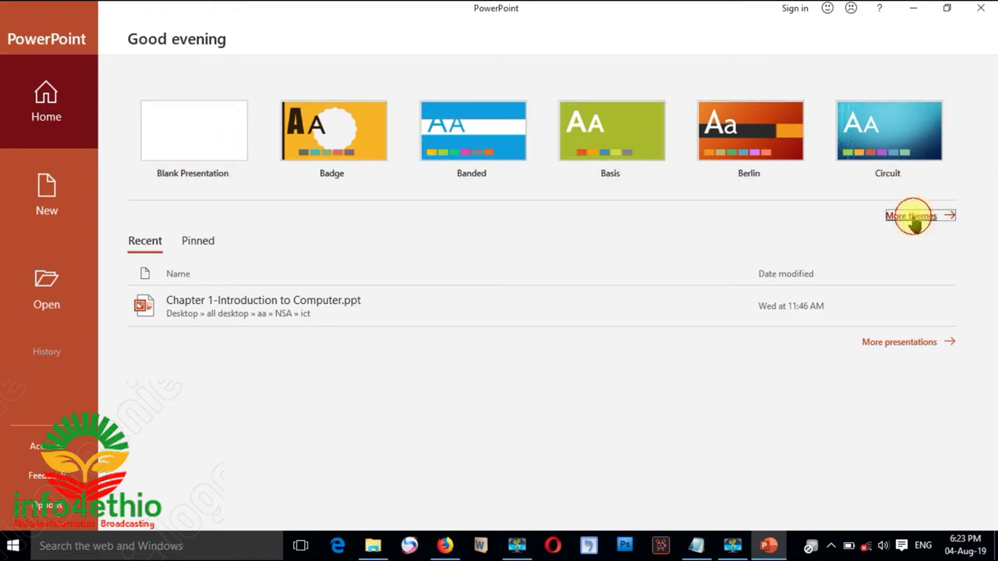
scroll(414, 329, down, 3)
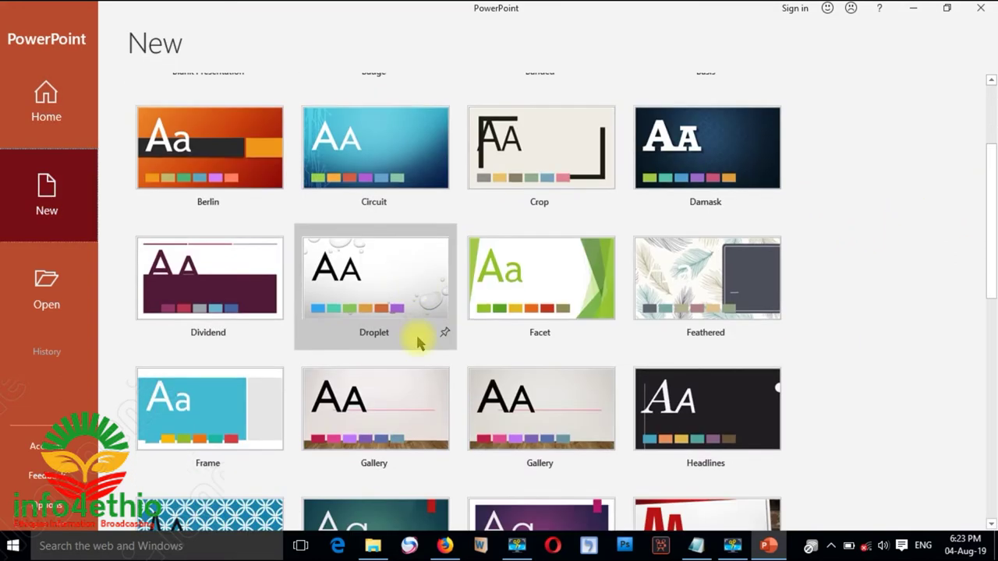
scroll(384, 348, down, 2)
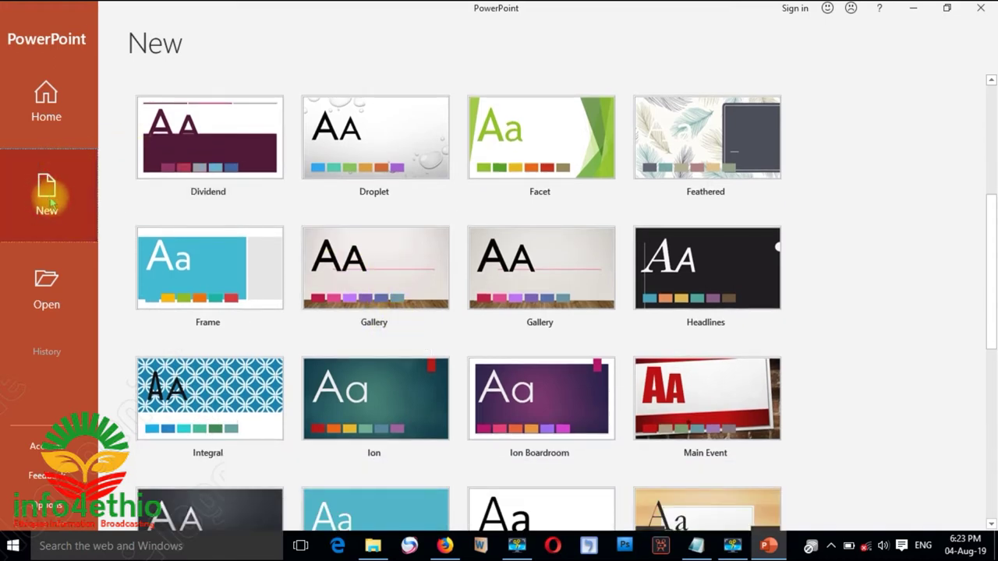
scroll(522, 257, up, 1)
scroll(345, 205, up, 2)
scroll(234, 199, up, 2)
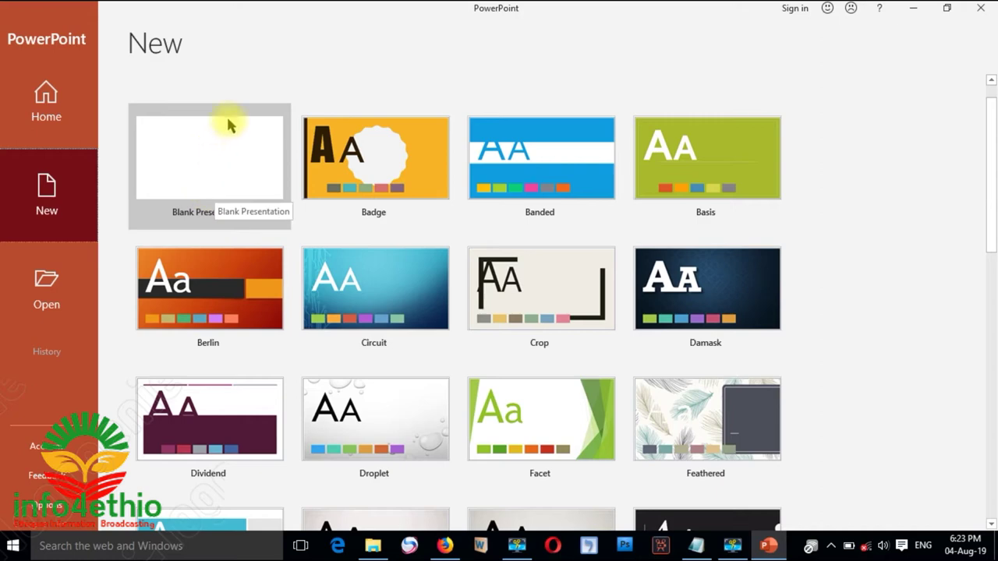
- Check the Open page's recent-file search, then view the Account page's Office product details
click(67, 295)
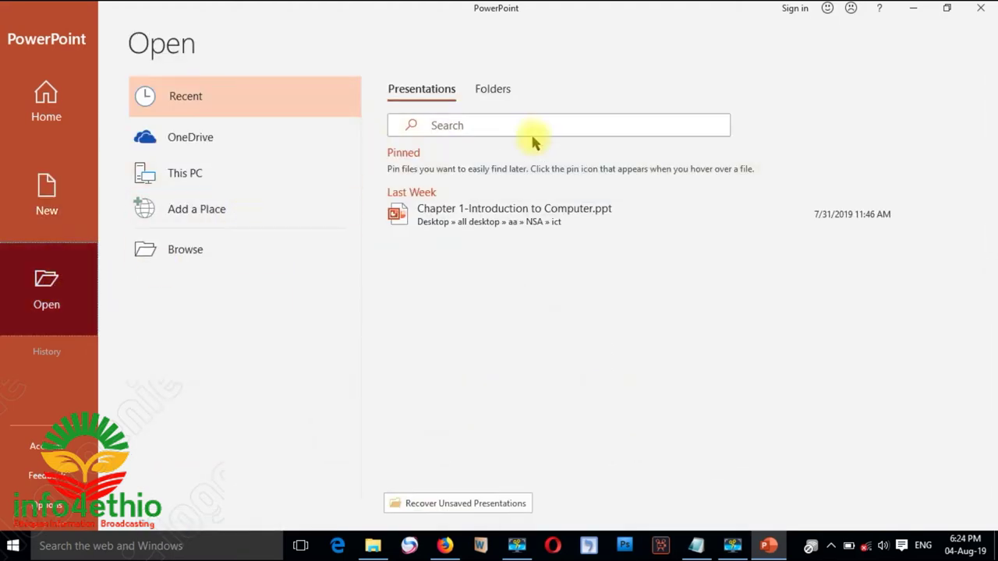
click(553, 125)
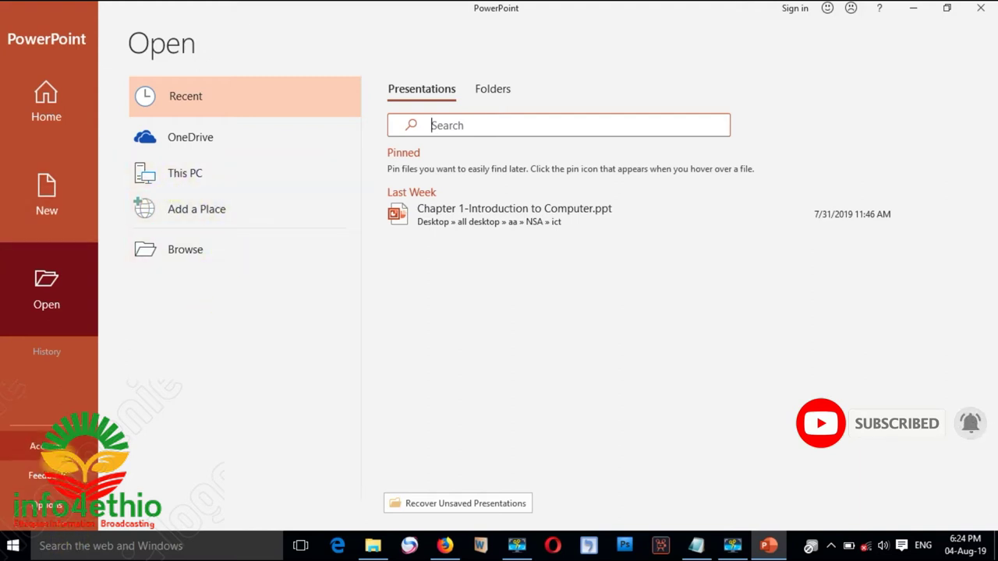
click(72, 448)
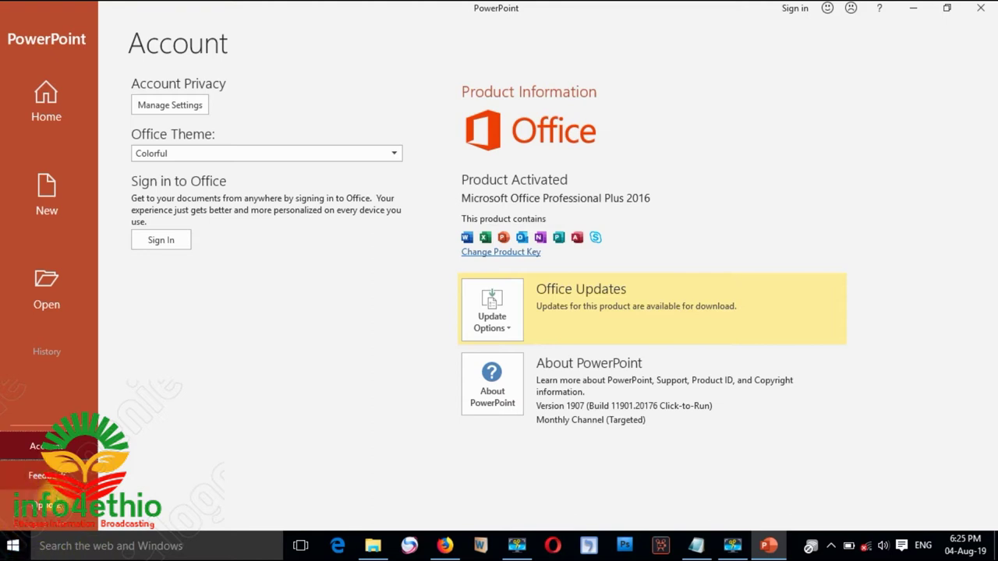
- View the Feedback page, then bring up PowerPoint Options on its General page
click(43, 476)
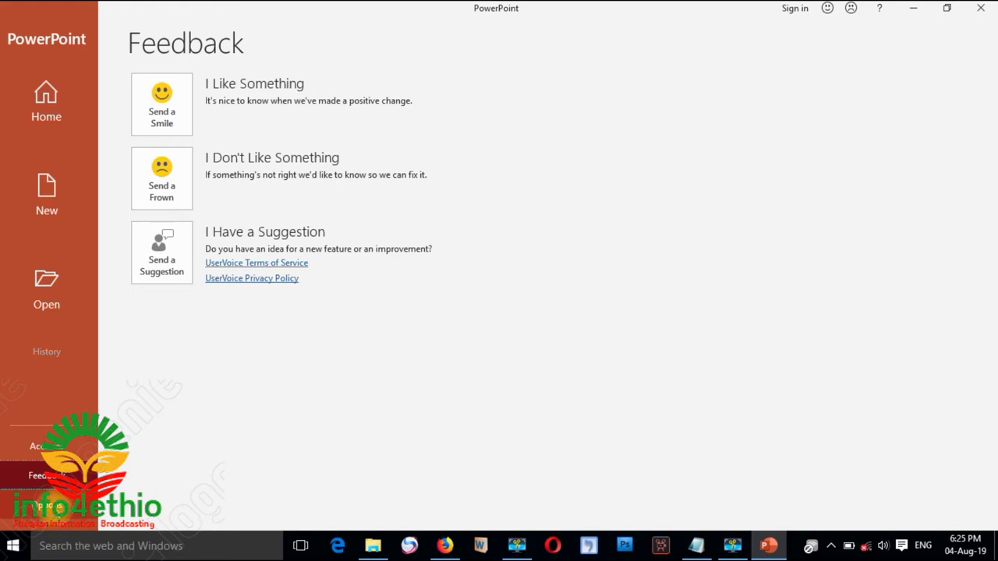
click(47, 505)
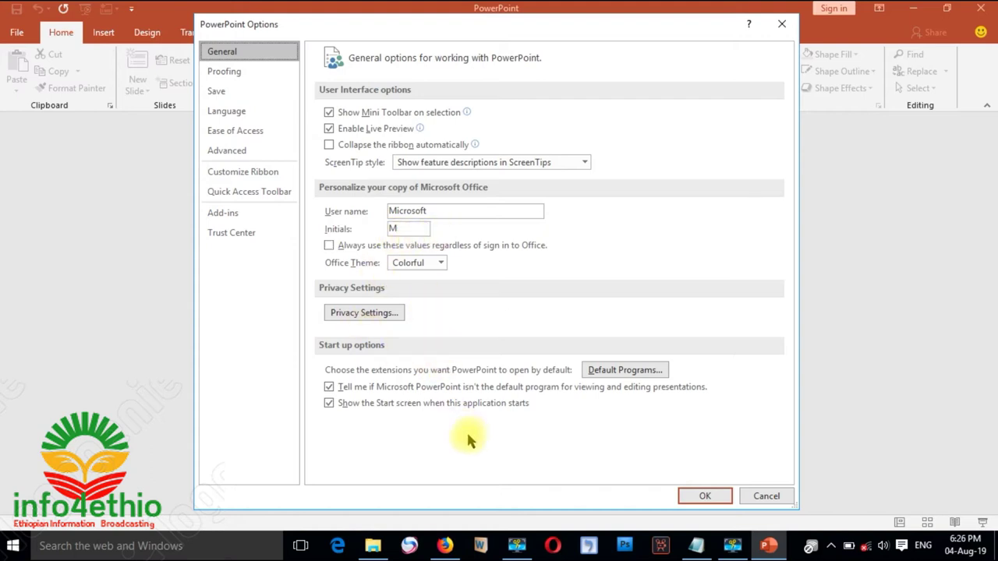
- Review the Proofing, Save (default local file location), Language and Ease of Access settings
click(233, 73)
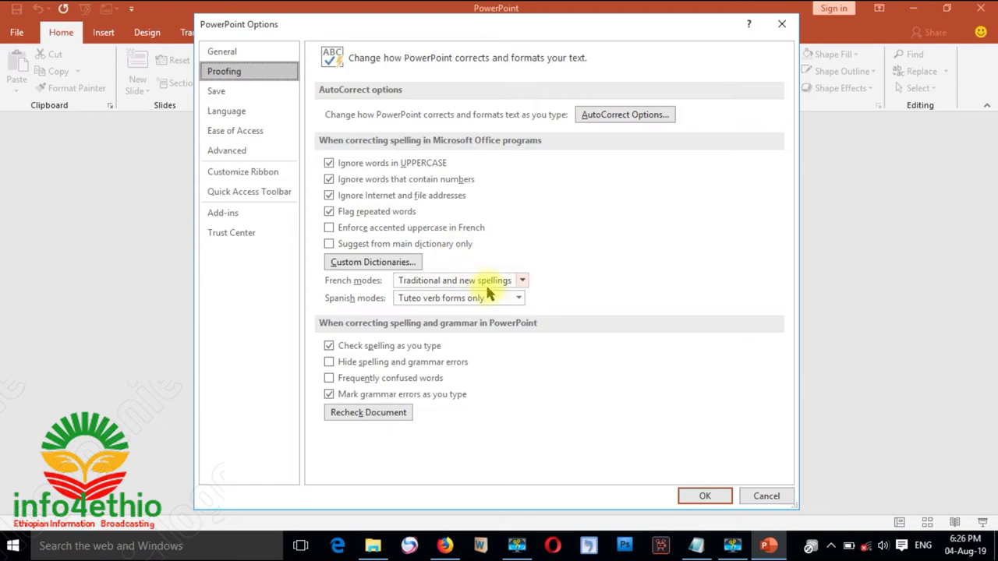
click(222, 92)
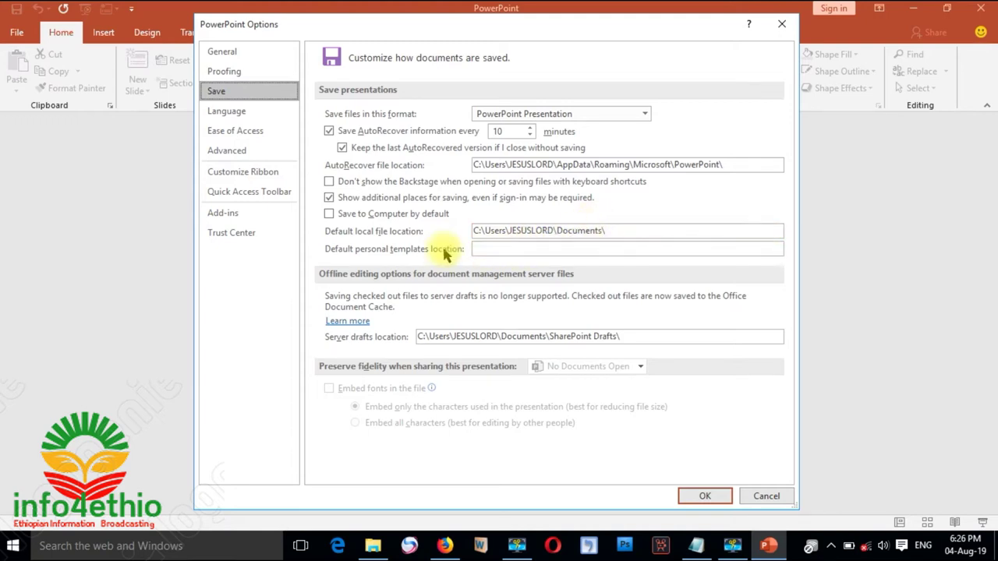
click(615, 230)
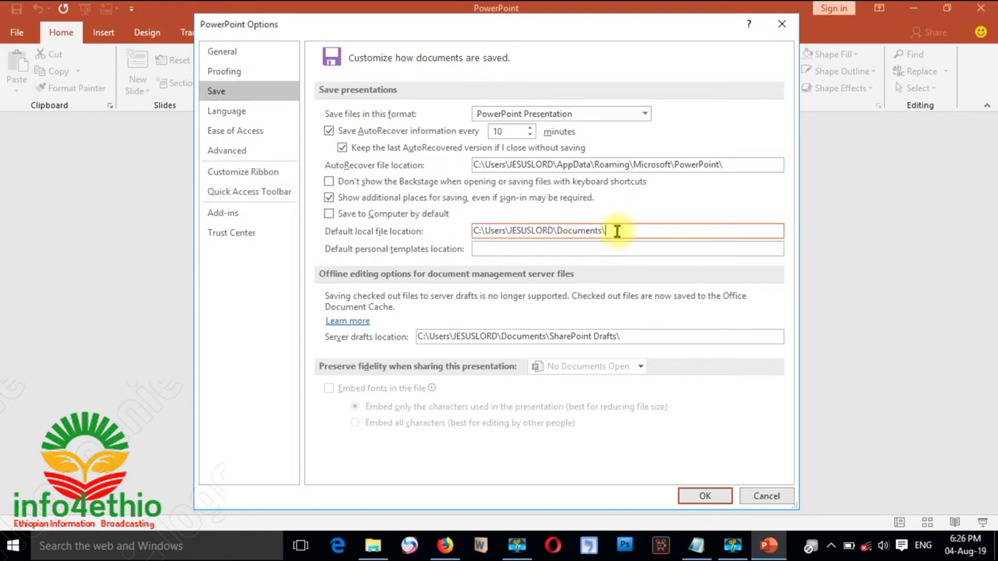
click(227, 112)
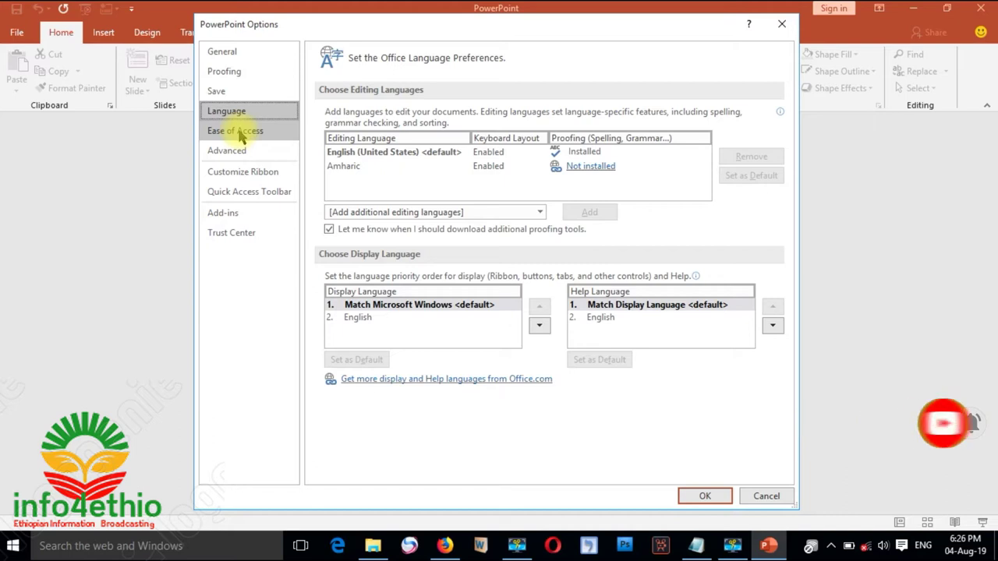
click(241, 135)
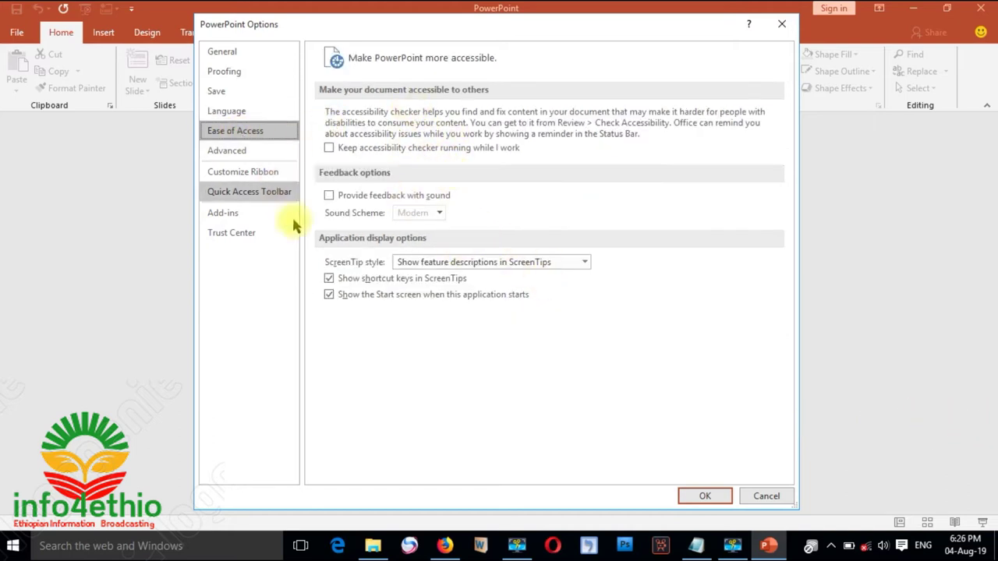
- Look over the Advanced and Customize Ribbon settings, then return to the backstage's recent presentations
click(226, 154)
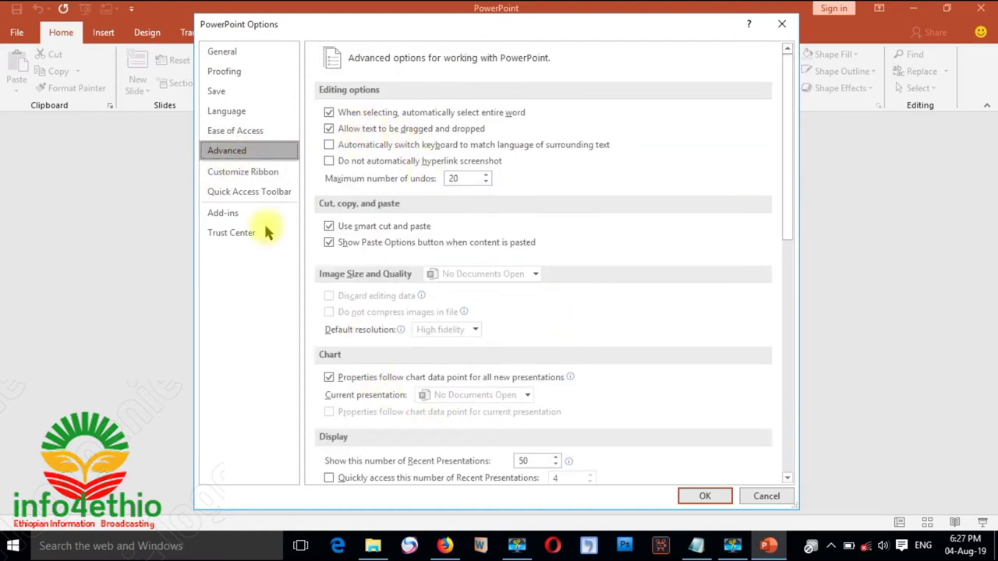
click(251, 173)
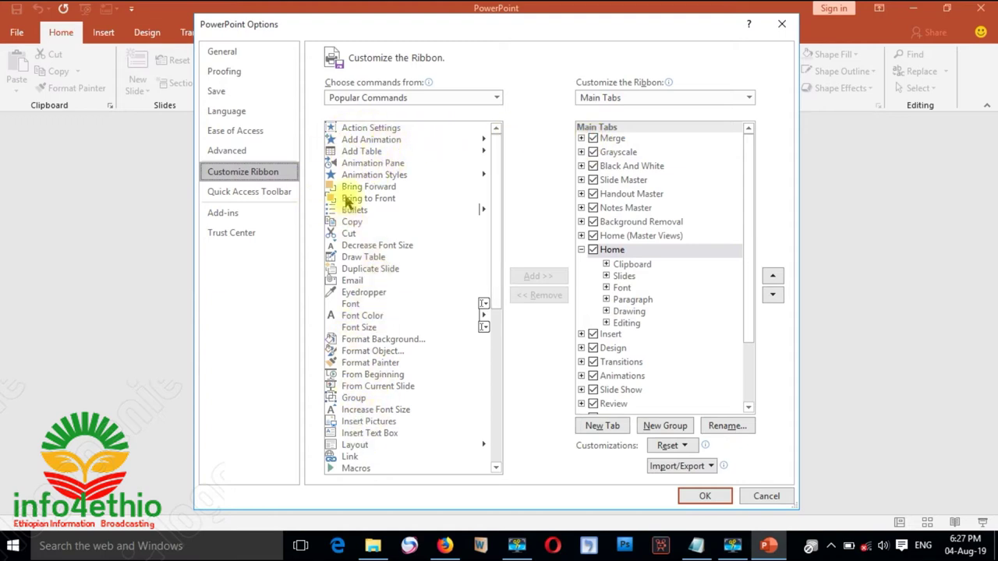
drag(498, 175, 517, 361)
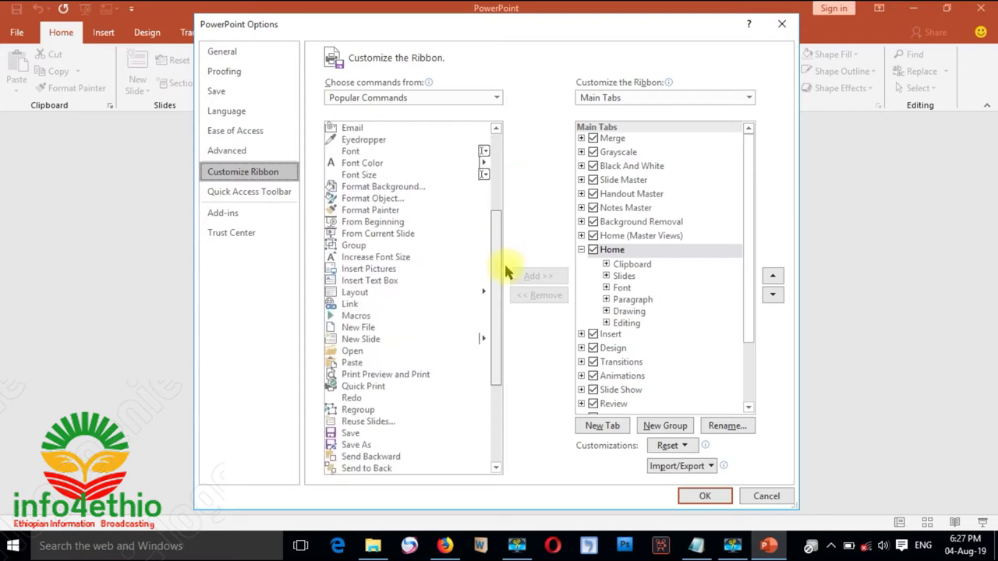
drag(508, 318, 492, 187)
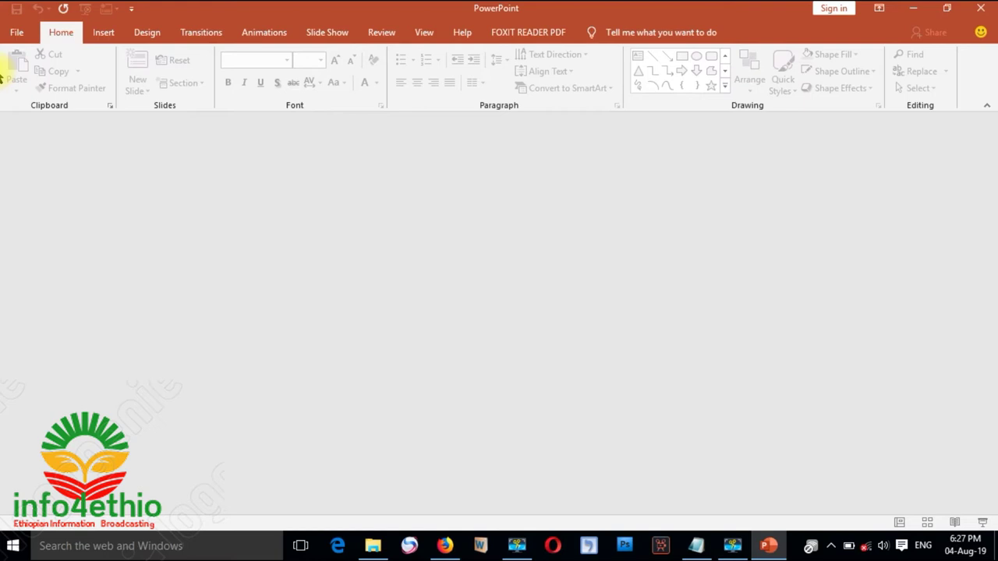
click(18, 35)
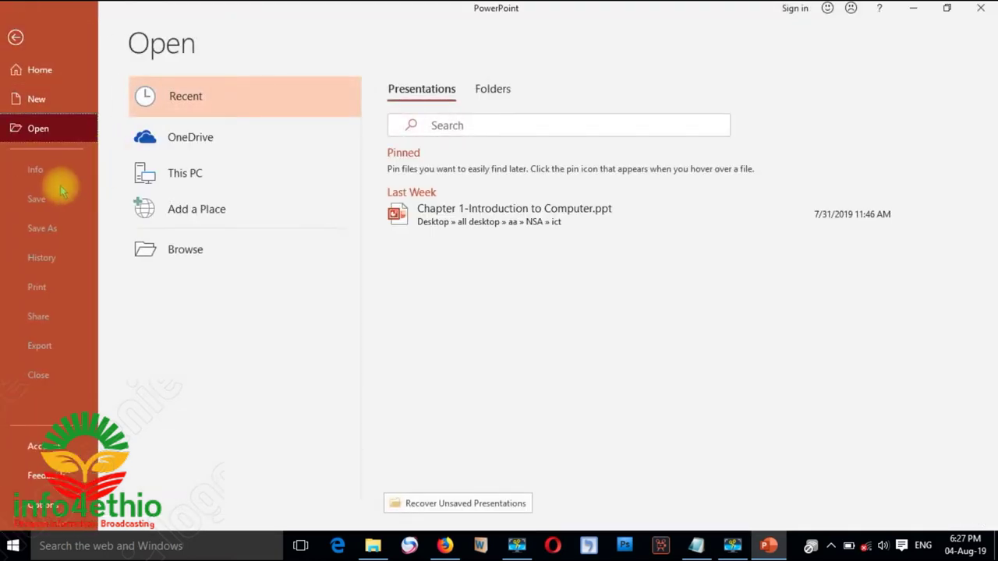
click(54, 109)
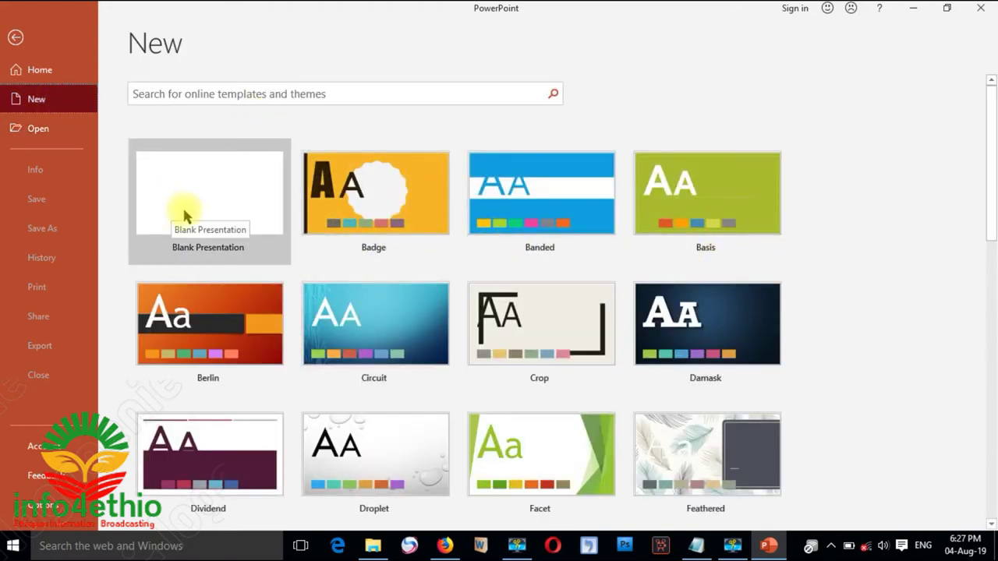
- Create a new Blank Presentation from the New page
click(218, 204)
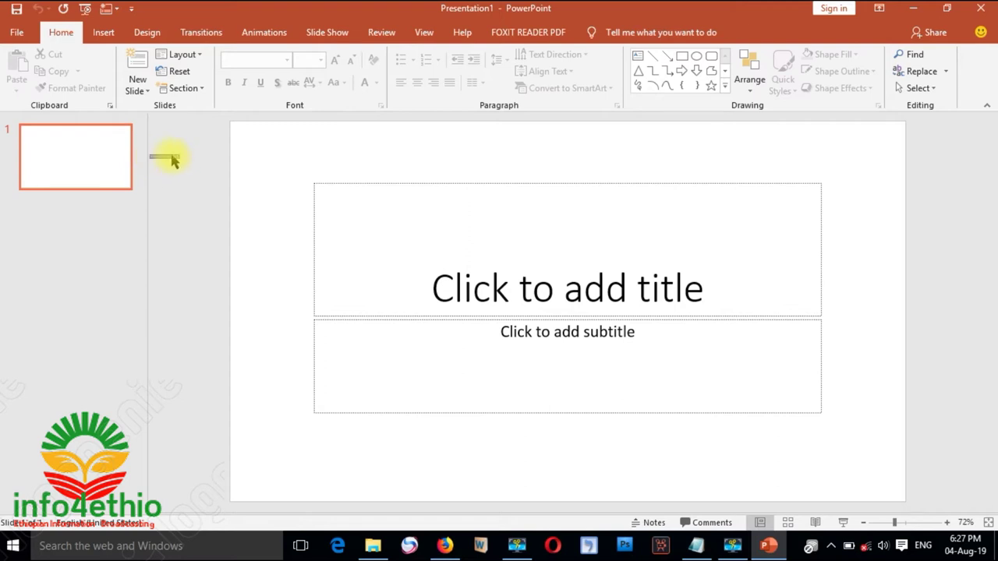
mouse_move(148, 147)
mouse_down()
mouse_move(489, 170)
mouse_move(92, 201)
mouse_move(309, 194)
mouse_up()
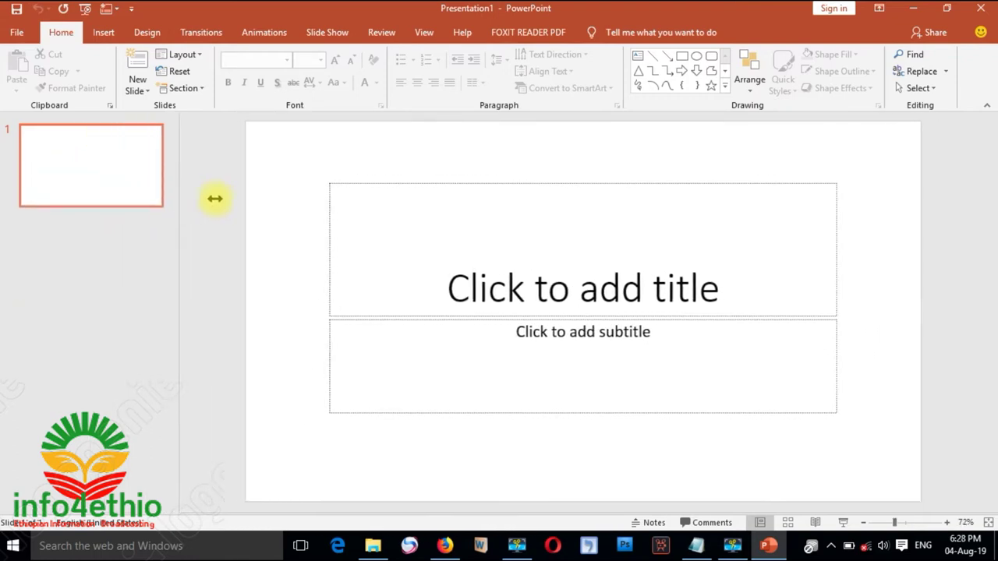
drag(309, 194, 425, 184)
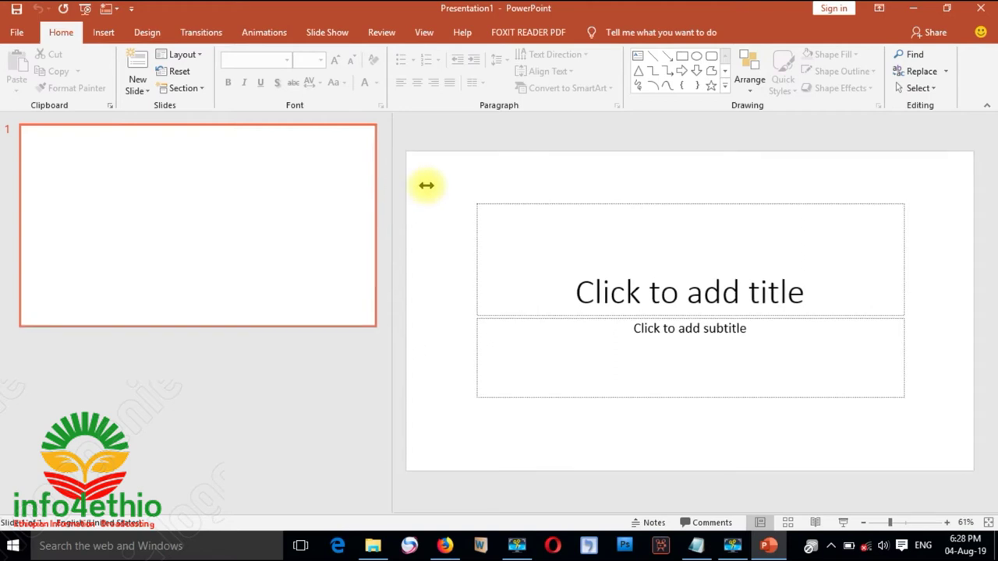
drag(305, 194, 130, 185)
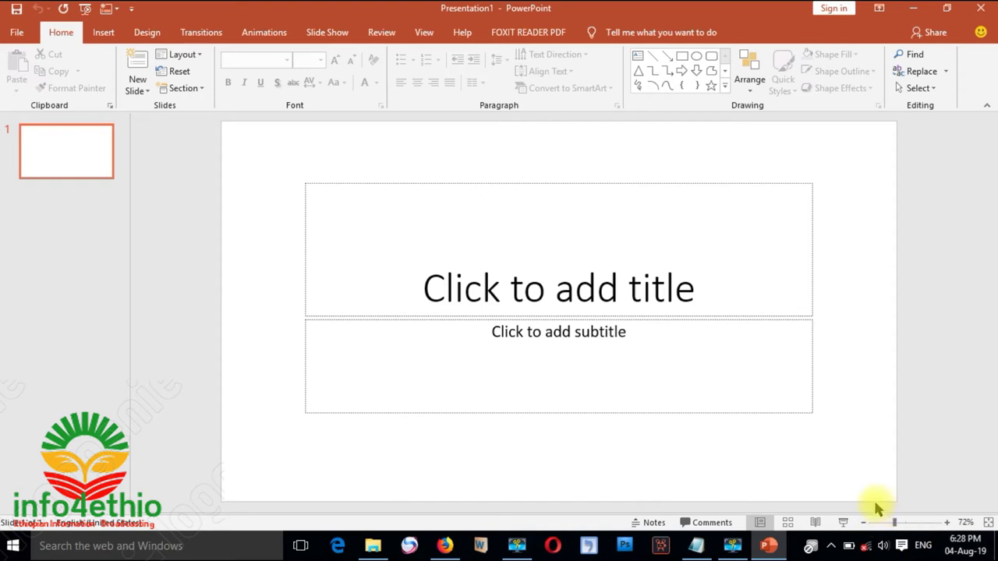
scroll(879, 509, down, 6)
scroll(858, 479, up, 5)
scroll(855, 481, up, 1)
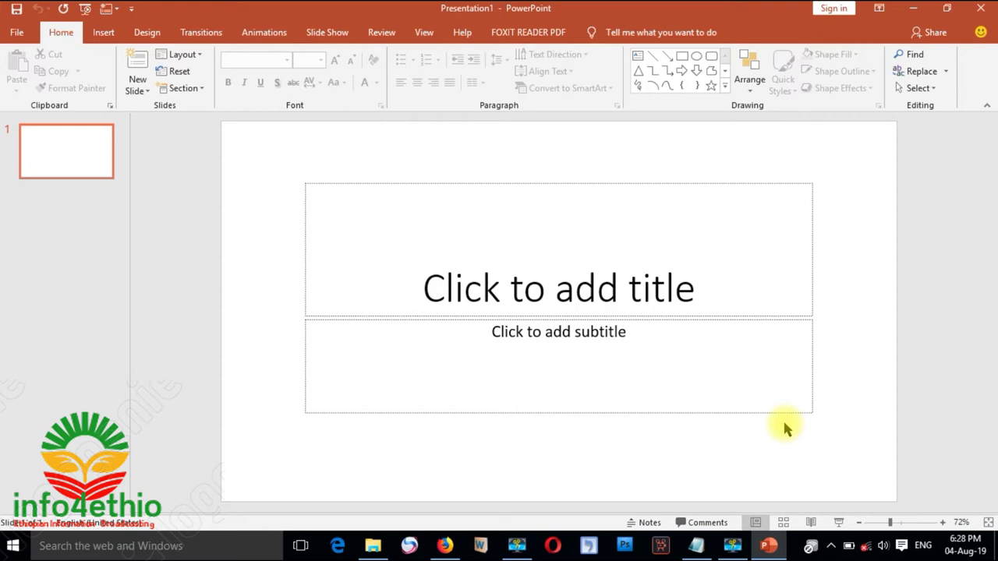
scroll(784, 423, down, 3)
scroll(784, 422, up, 2)
scroll(824, 422, up, 5)
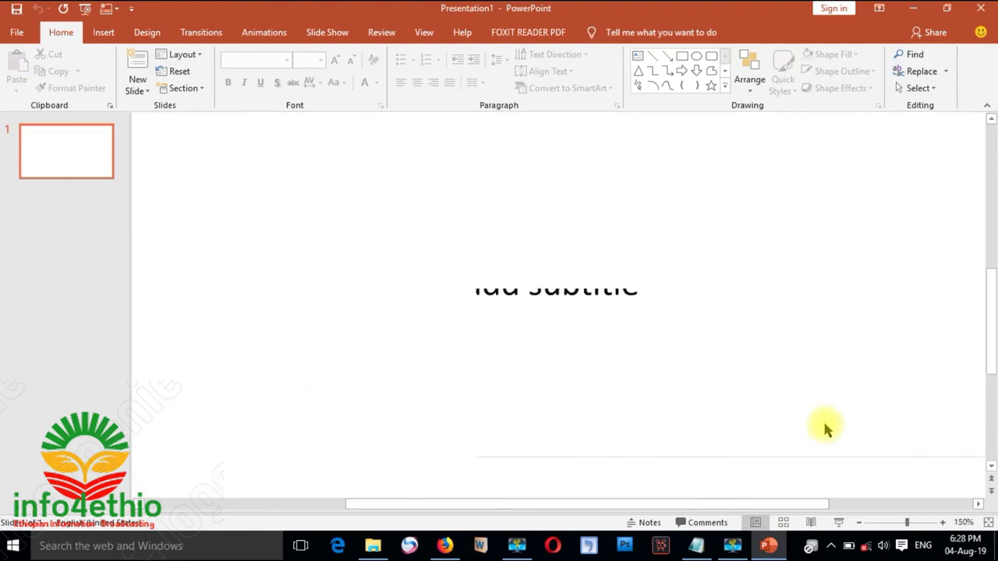
scroll(822, 419, down, 5)
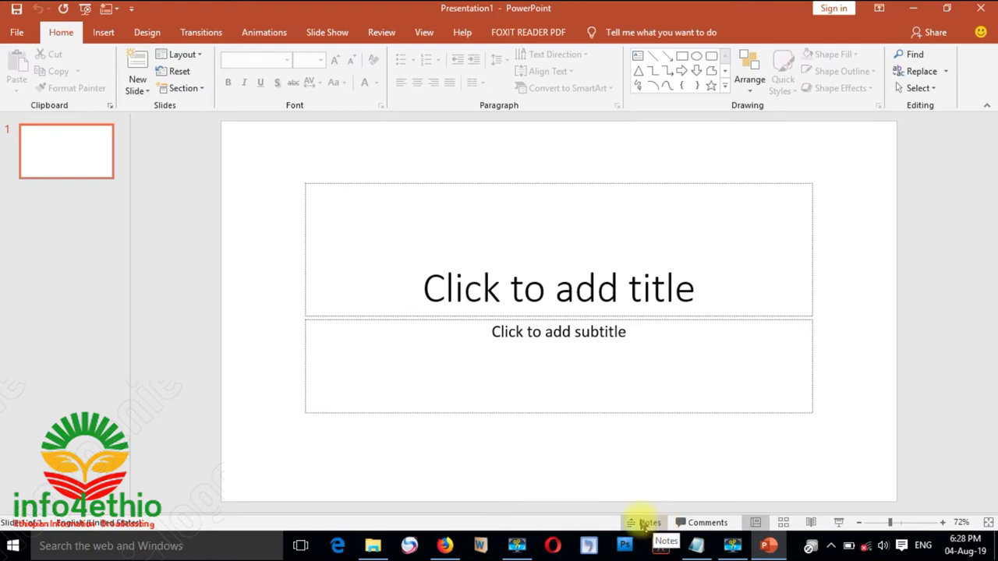
- Cycle through the Notes, Outline and Slide Sorter views, ending back in Normal view
click(757, 526)
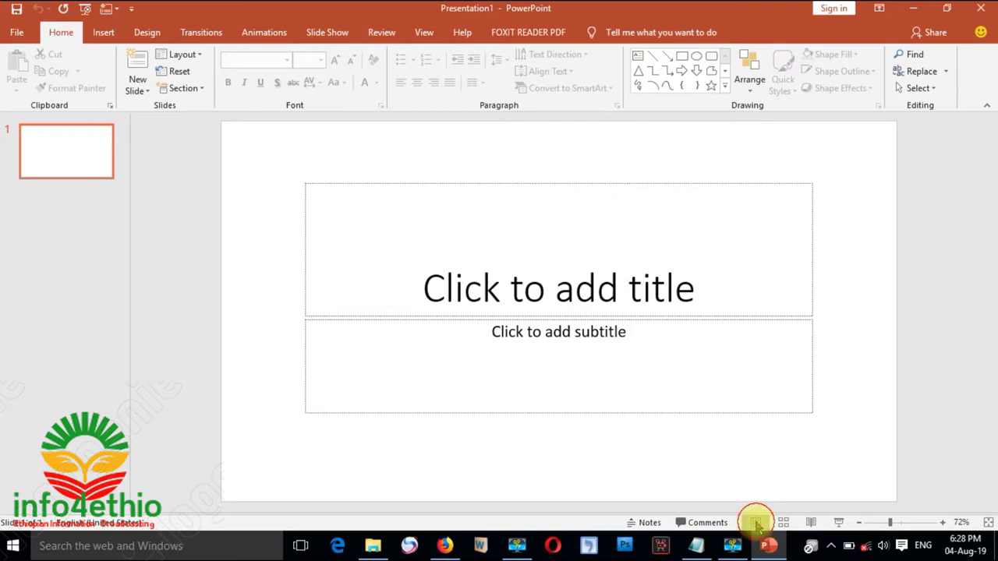
click(756, 524)
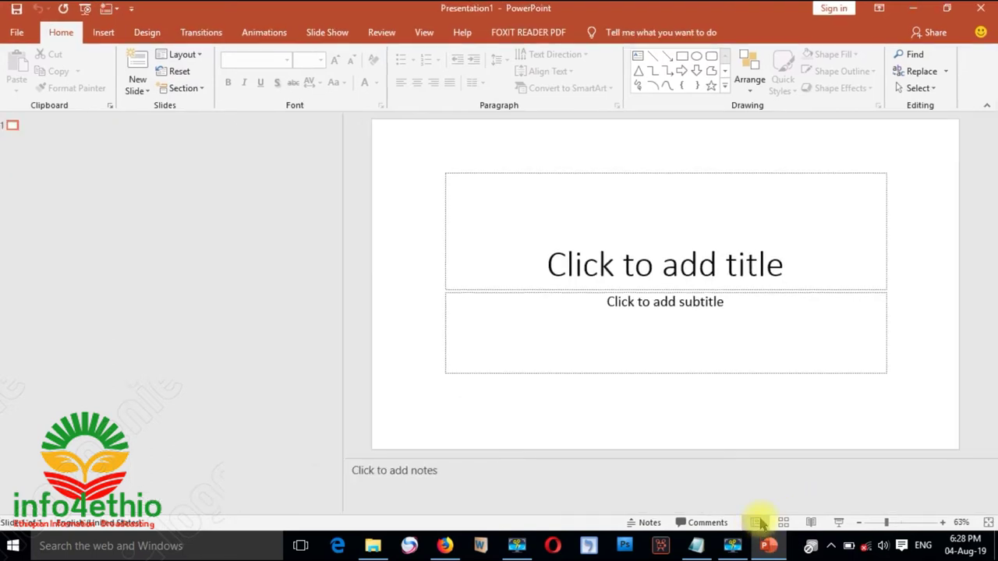
click(756, 524)
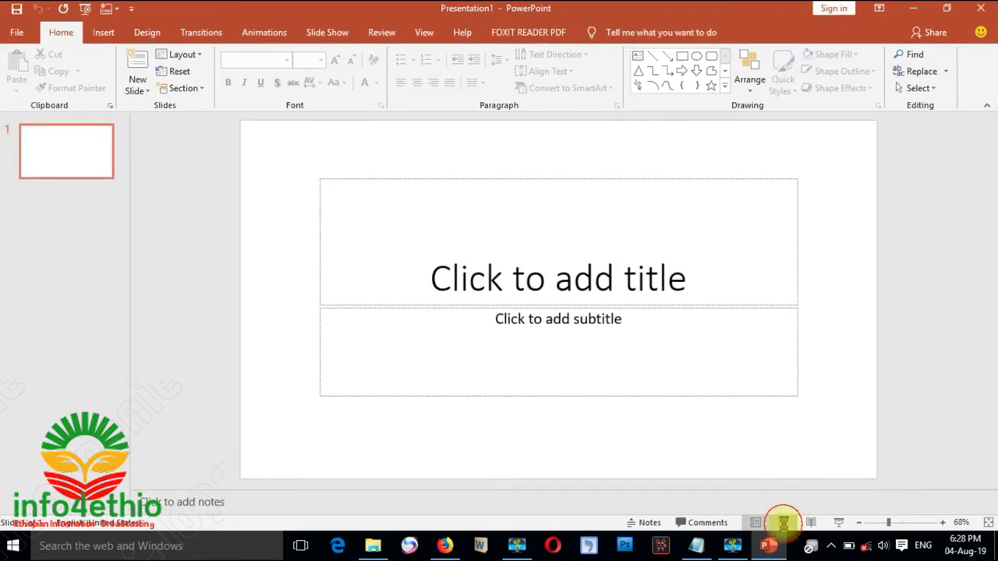
click(783, 523)
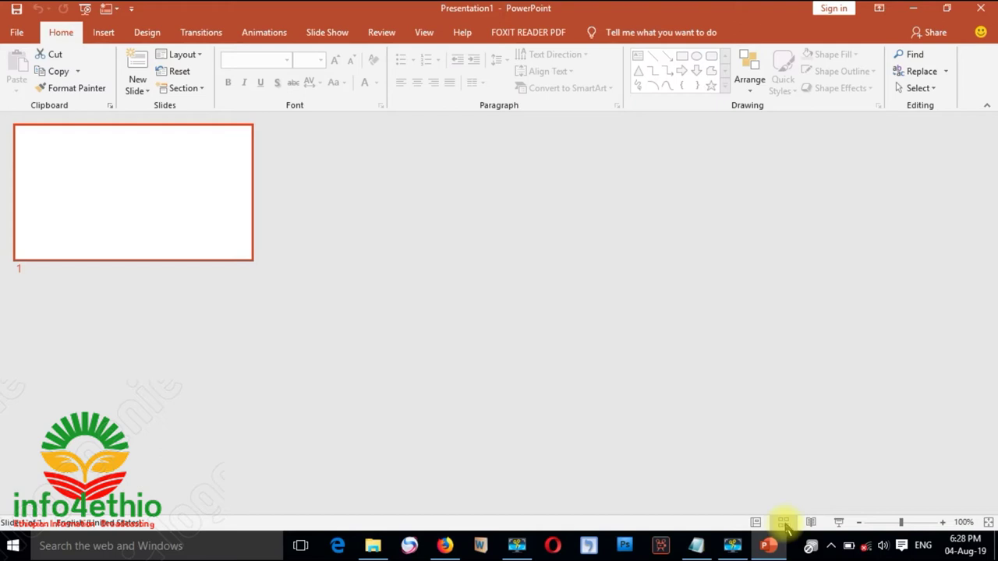
click(785, 523)
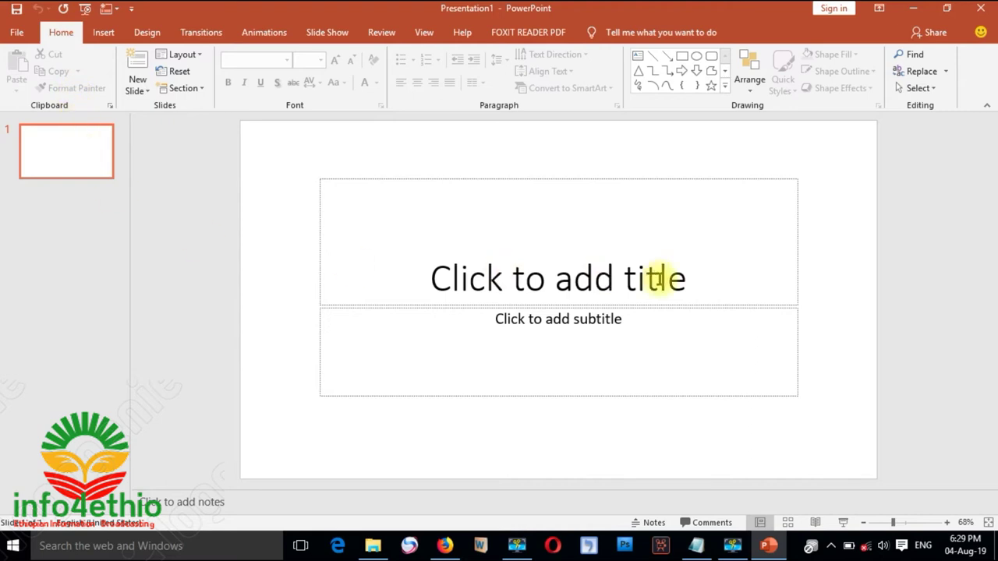
- Enter the title 'Office powerpoint' and tidy the spacing of the subtitle 'Office 2016'
click(521, 280)
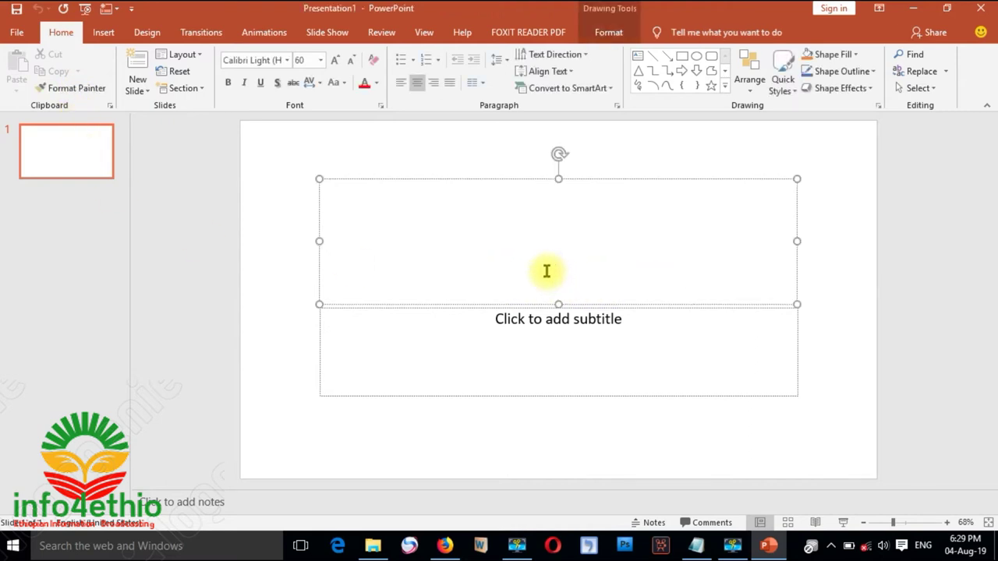
text(Office powerpoint)
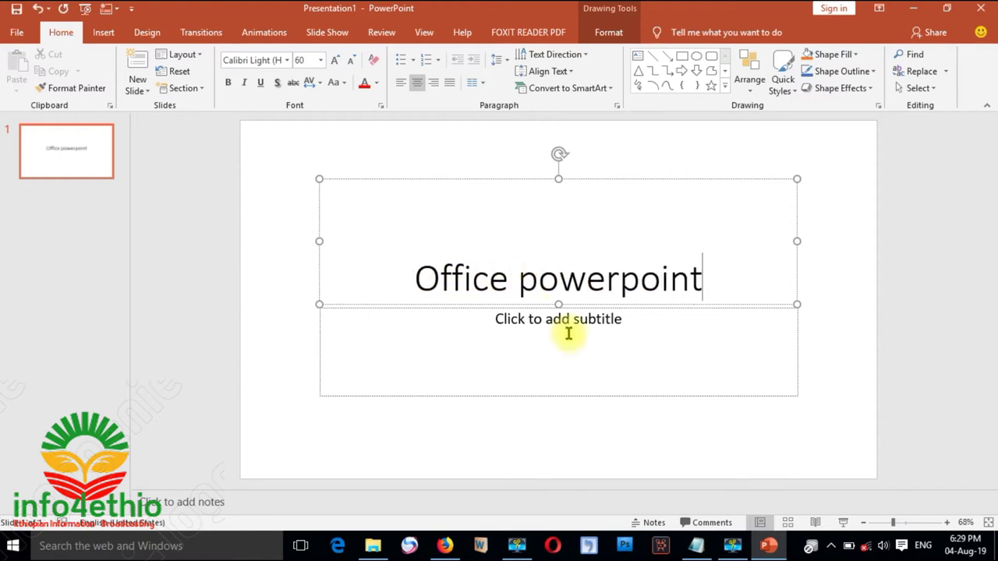
click(557, 333)
text(office 2016)
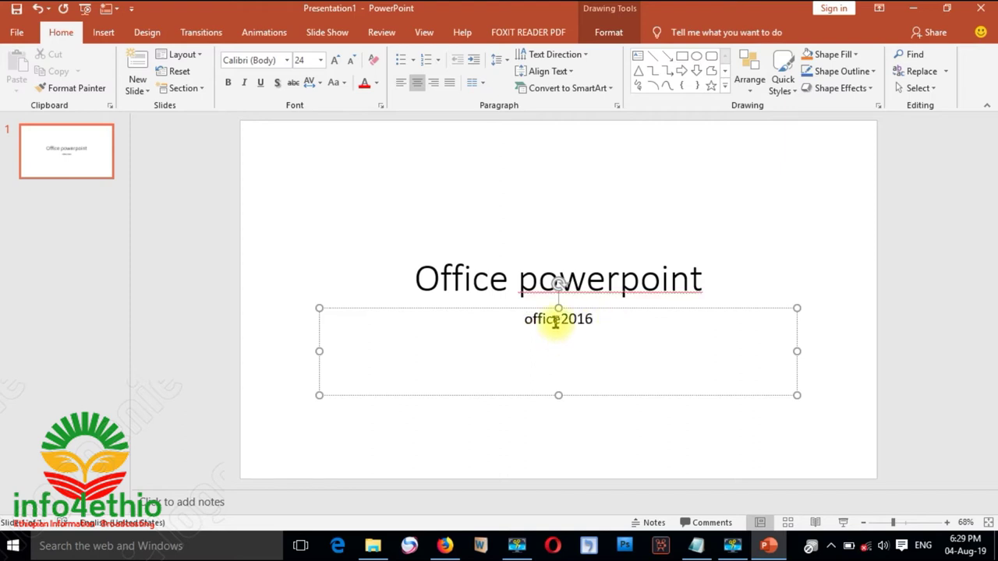
click(563, 319)
click(613, 330)
text(O)
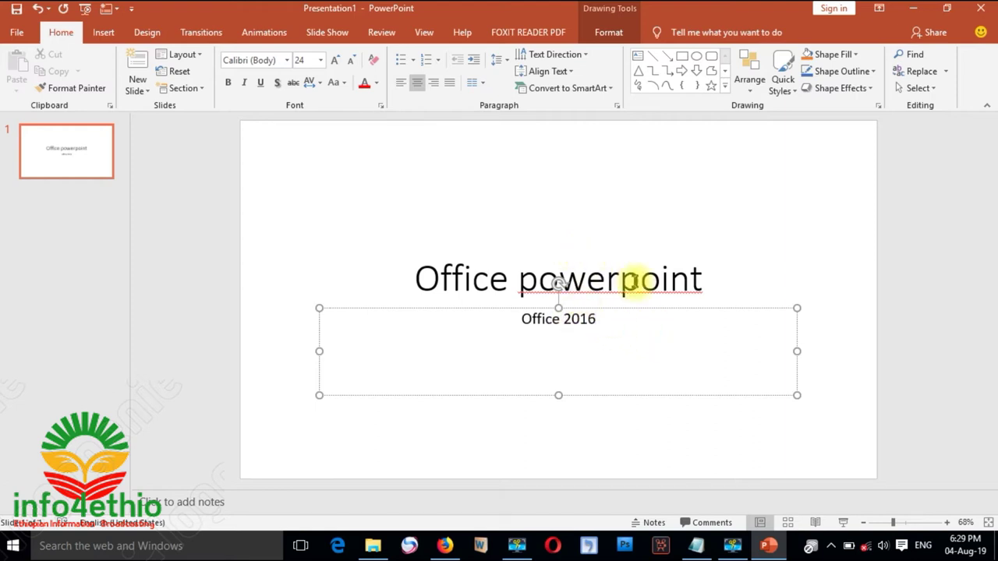
- Correct the misspelled 'powerpoint' in the title to 'PowerPoint' using the spelling suggestions
click(626, 280)
right_click(628, 282)
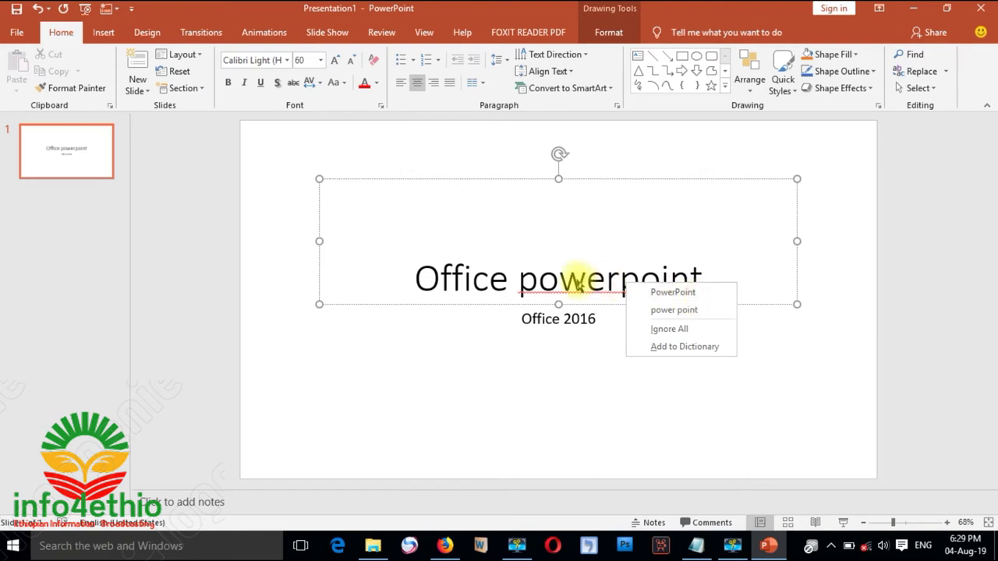
key(Escape)
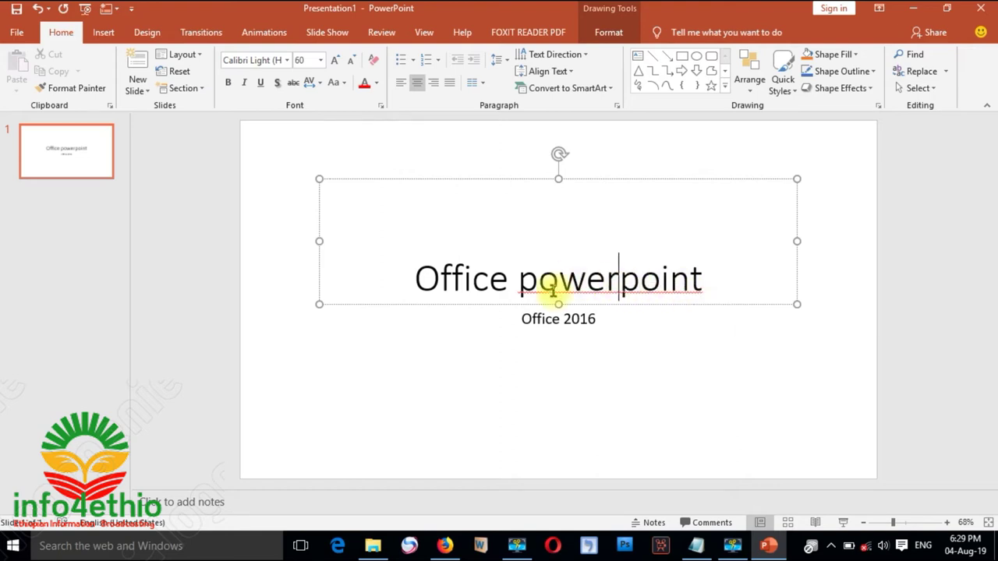
right_click(636, 284)
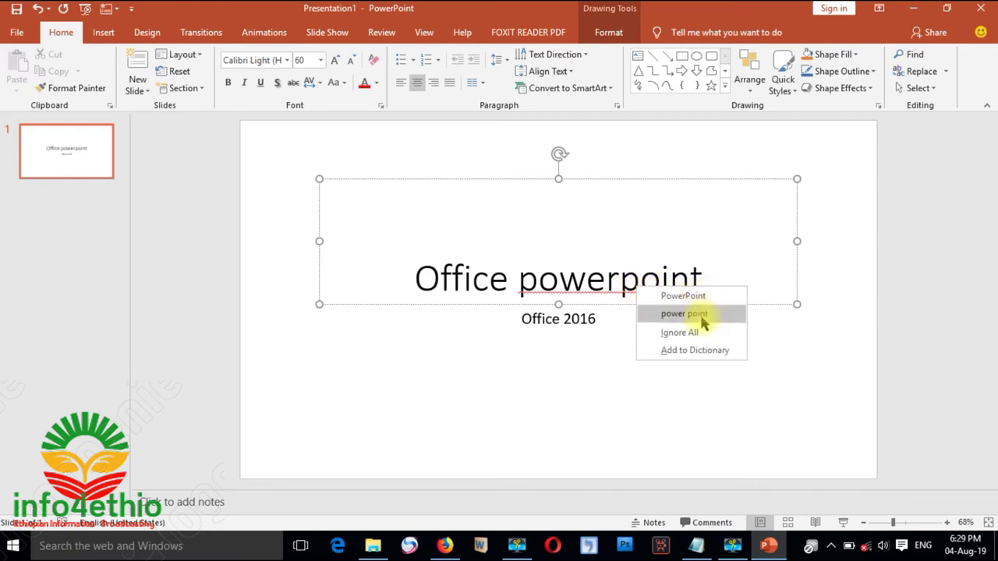
click(683, 296)
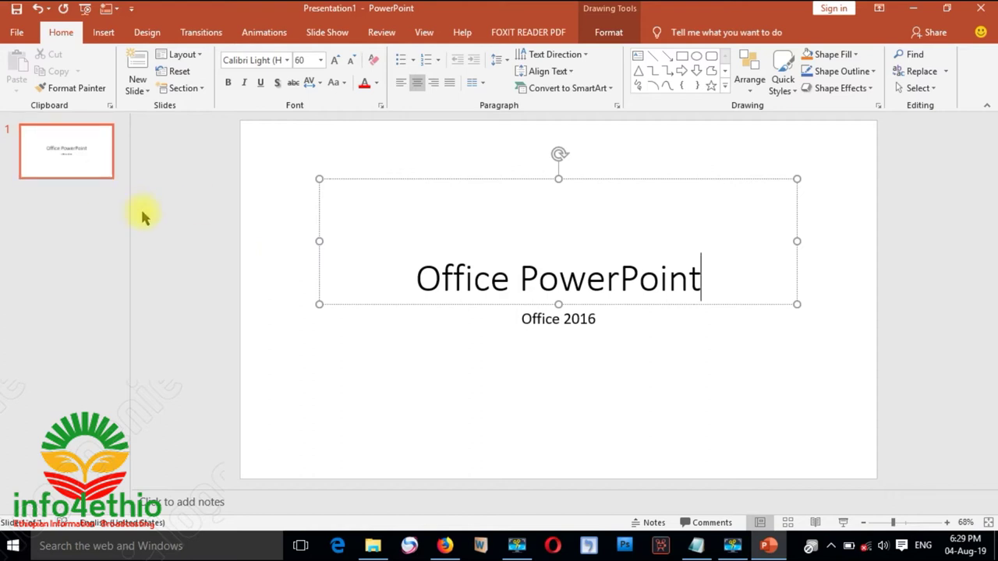
click(204, 253)
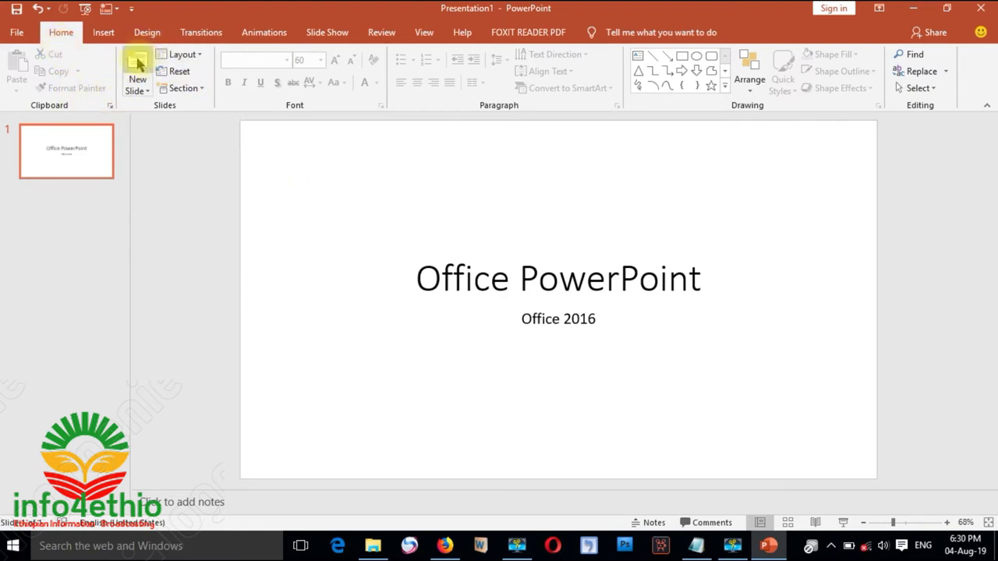
right_click(136, 62)
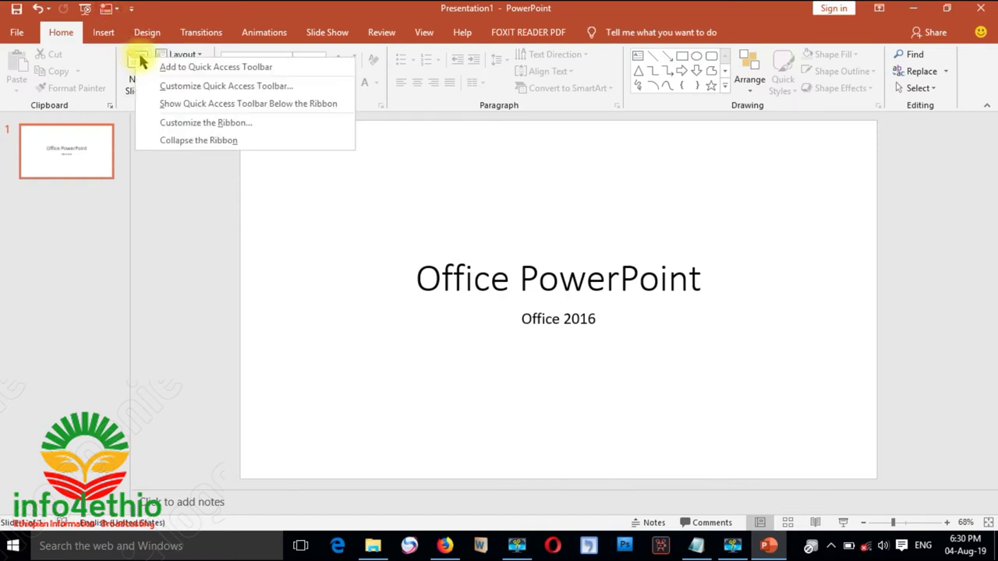
click(185, 68)
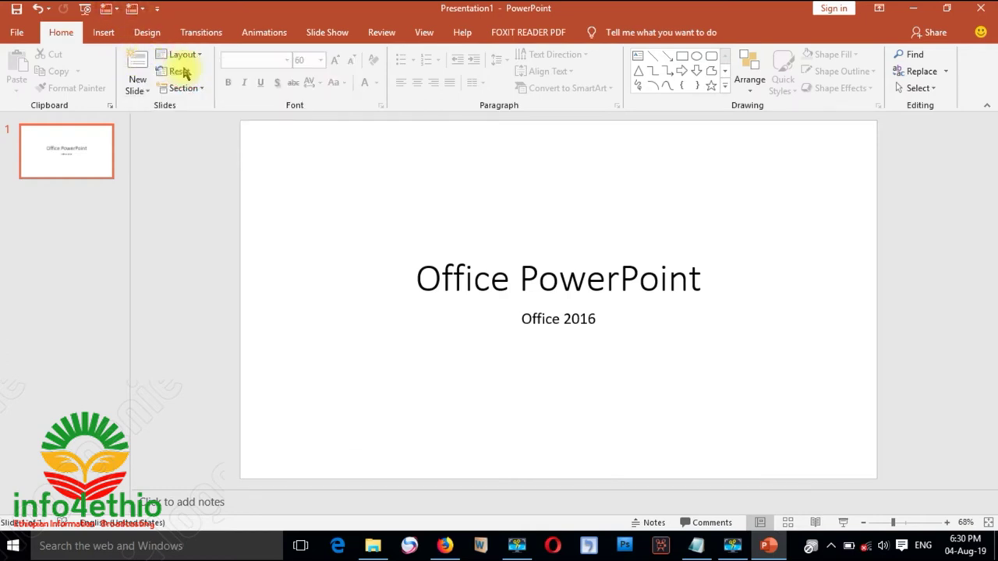
right_click(133, 10)
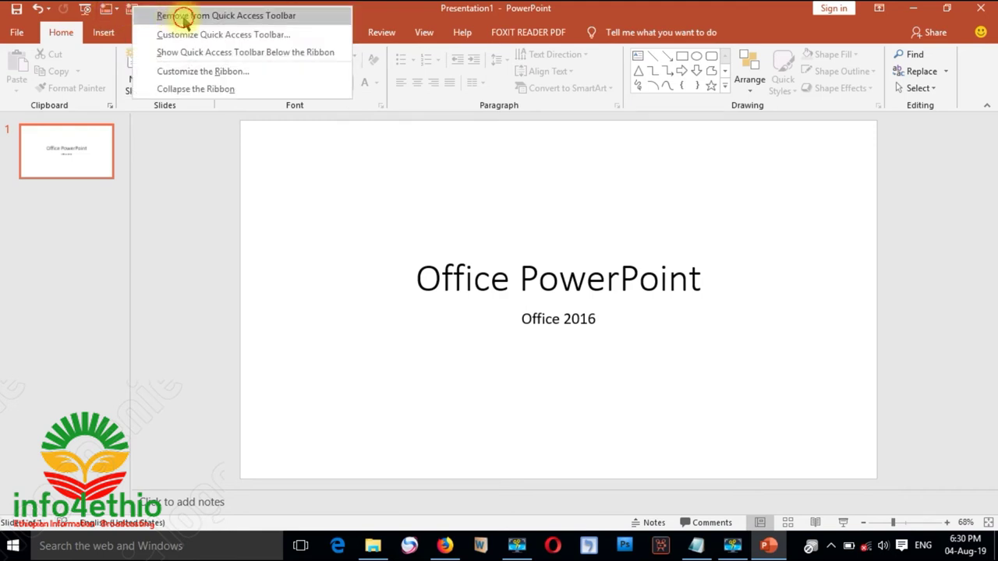
click(183, 17)
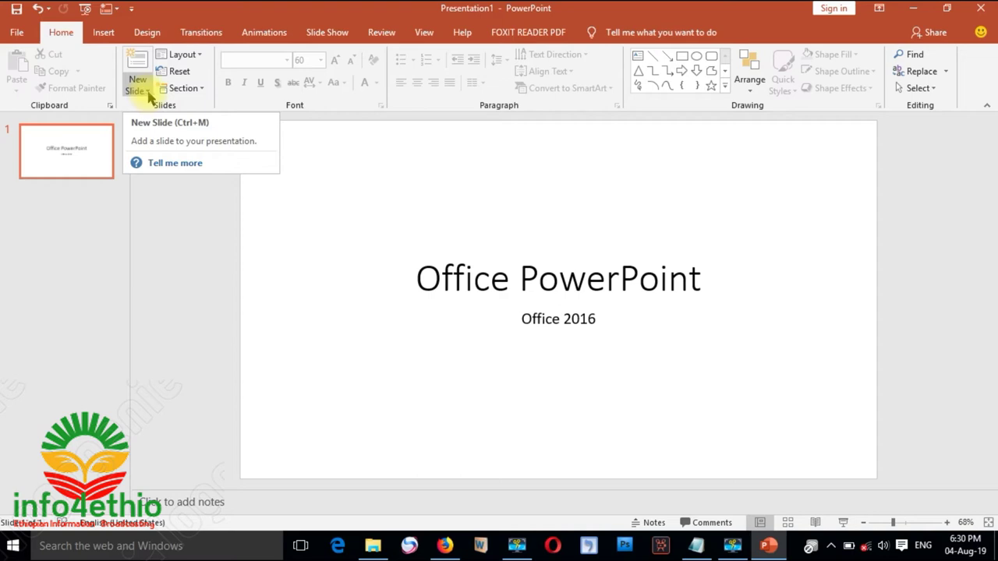
- Add a Two Content layout slide after the title slide and click into its title placeholder
click(148, 92)
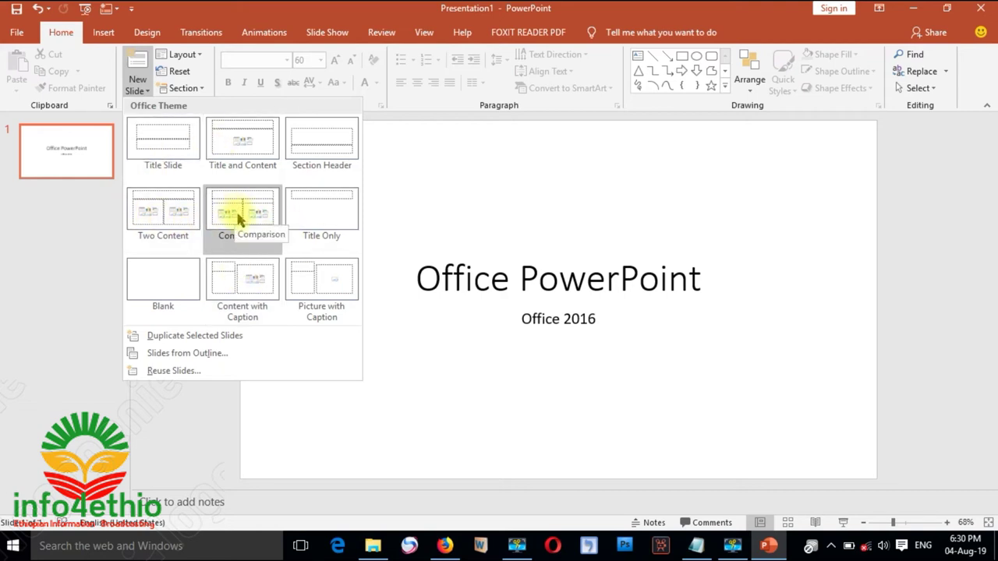
click(170, 213)
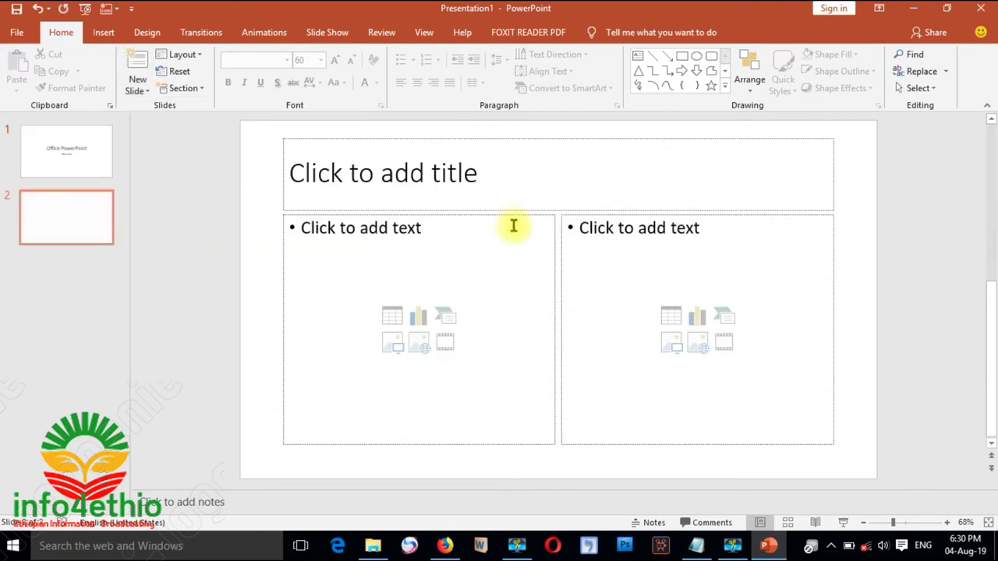
click(411, 173)
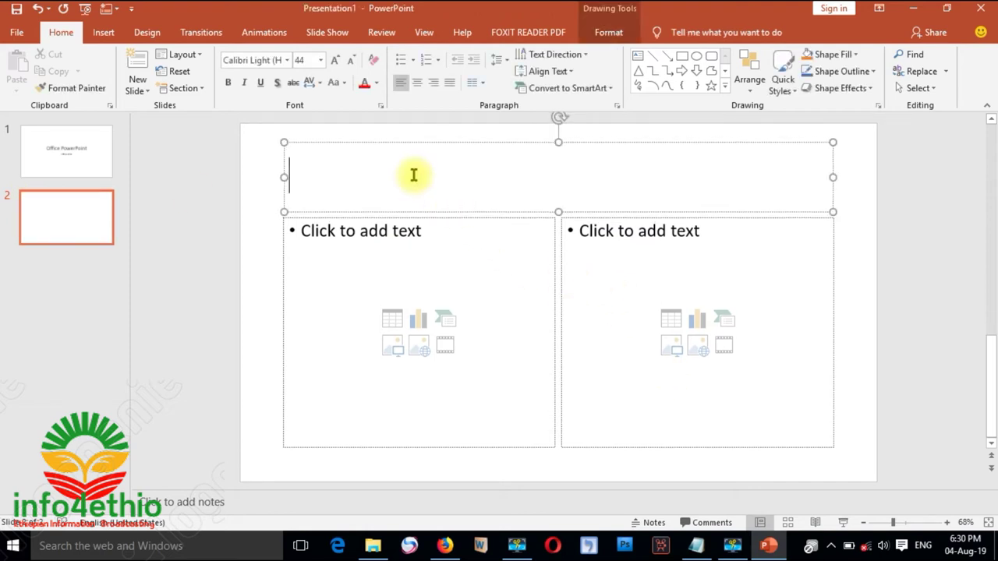
- Title slide 2 'How to insert text'
text(how to inser)
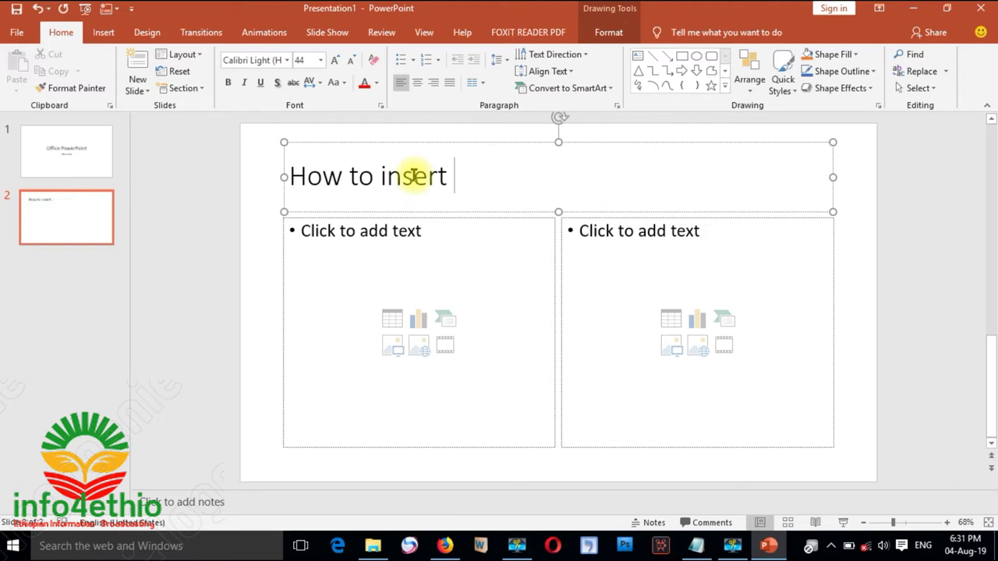
text(text)
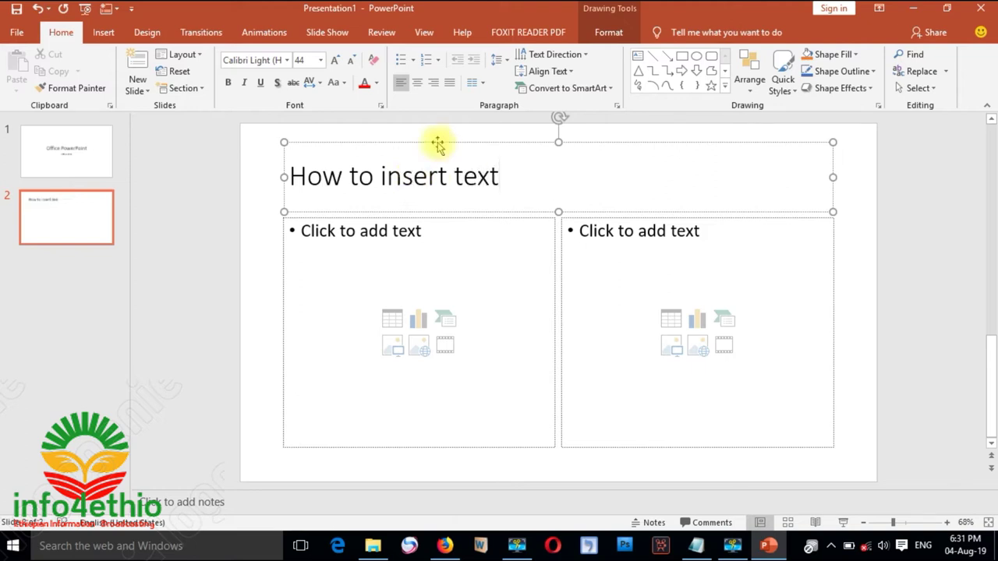
click(251, 271)
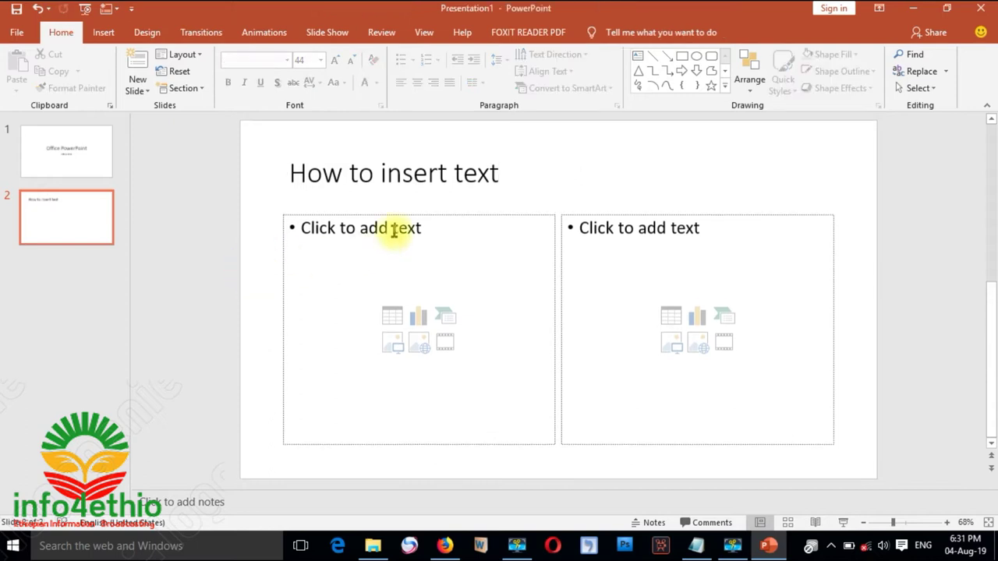
- List Outlines, Layout, Reset, Section, Font and slides as bullets in the left box
click(357, 228)
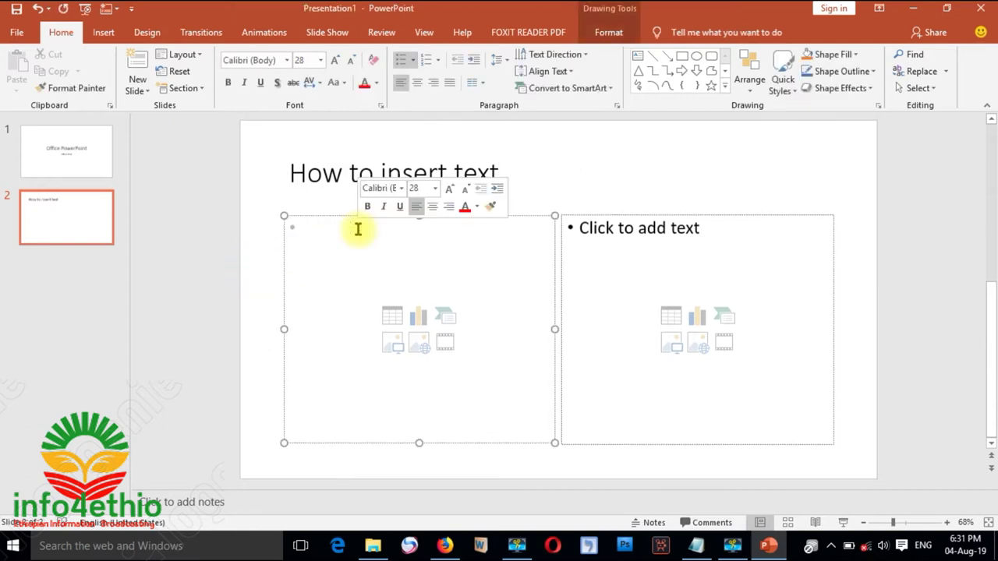
text(ou)
text(s)
key(Return)
text(layout)
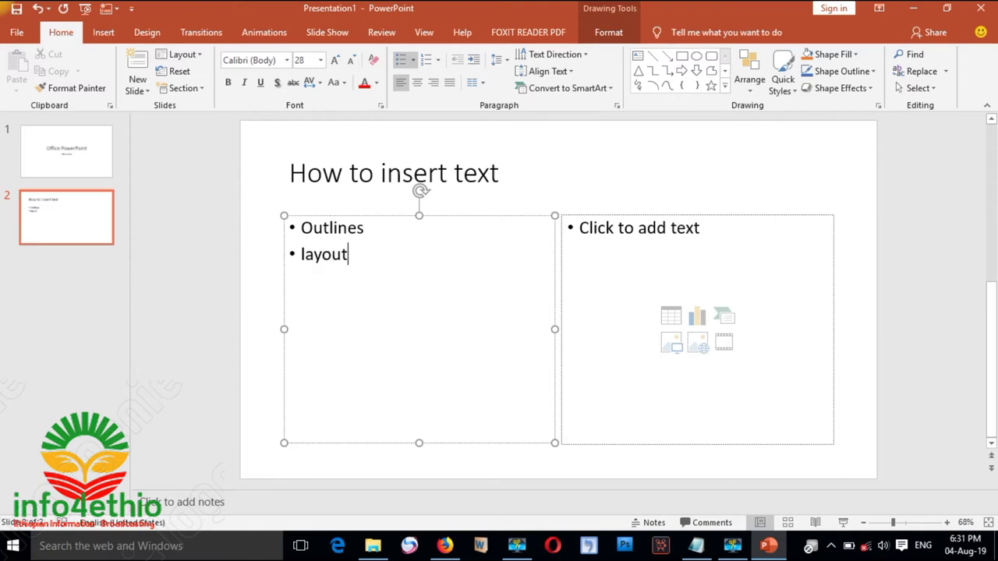
key(Return)
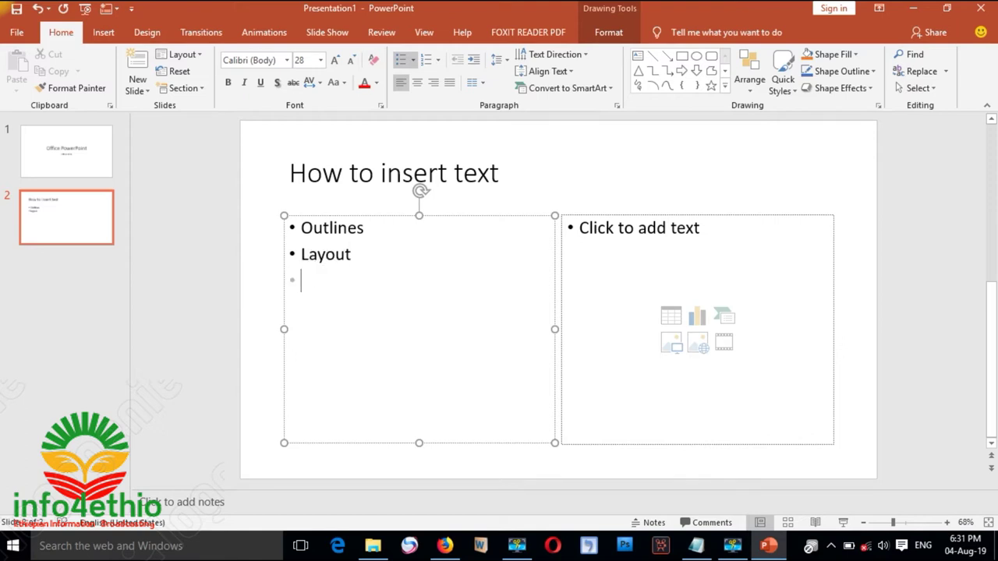
text(set)
key(Return)
text(sec)
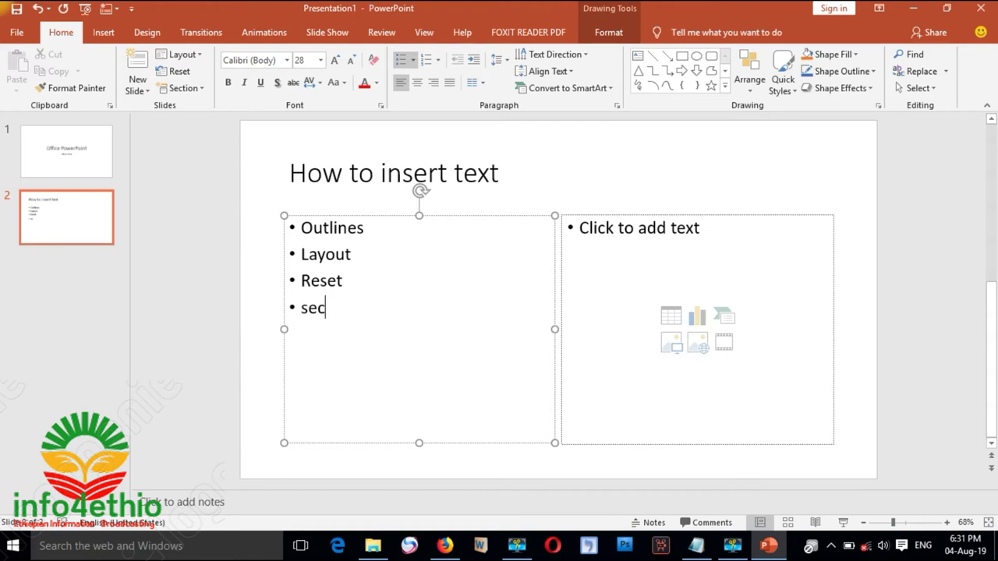
text(tion)
key(Return)
key(BackSpace)
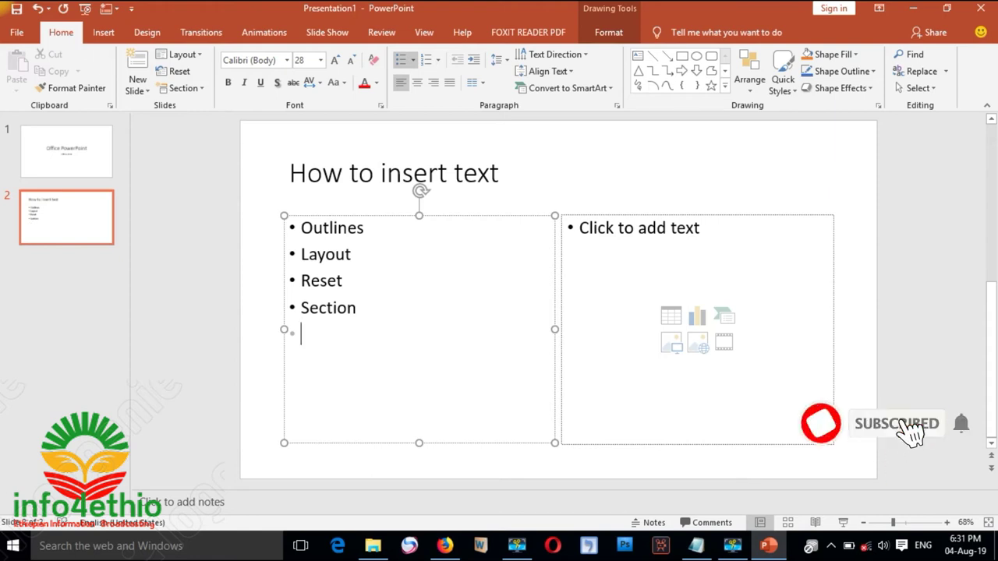
text(font)
key(Return)
text(slides)
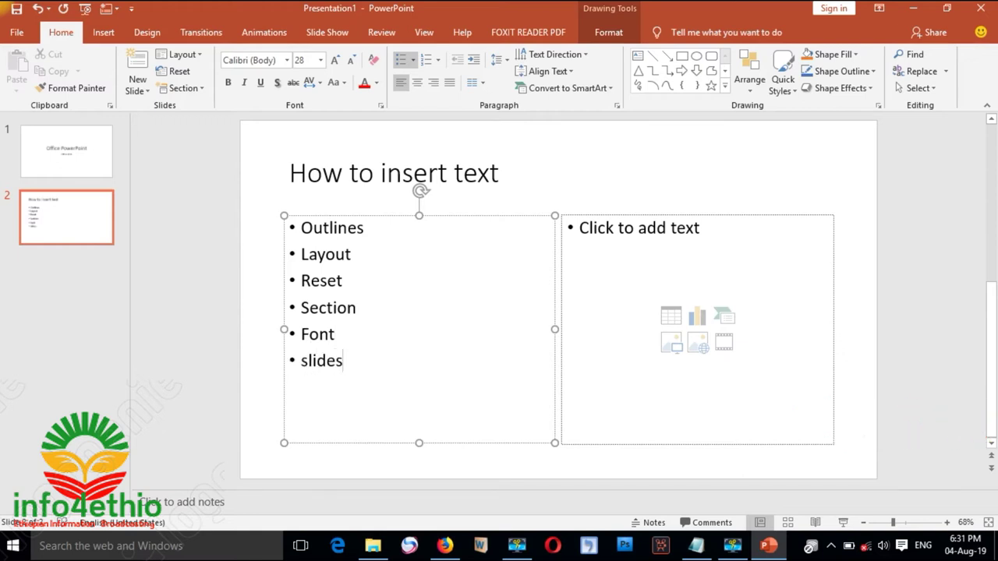
click(594, 227)
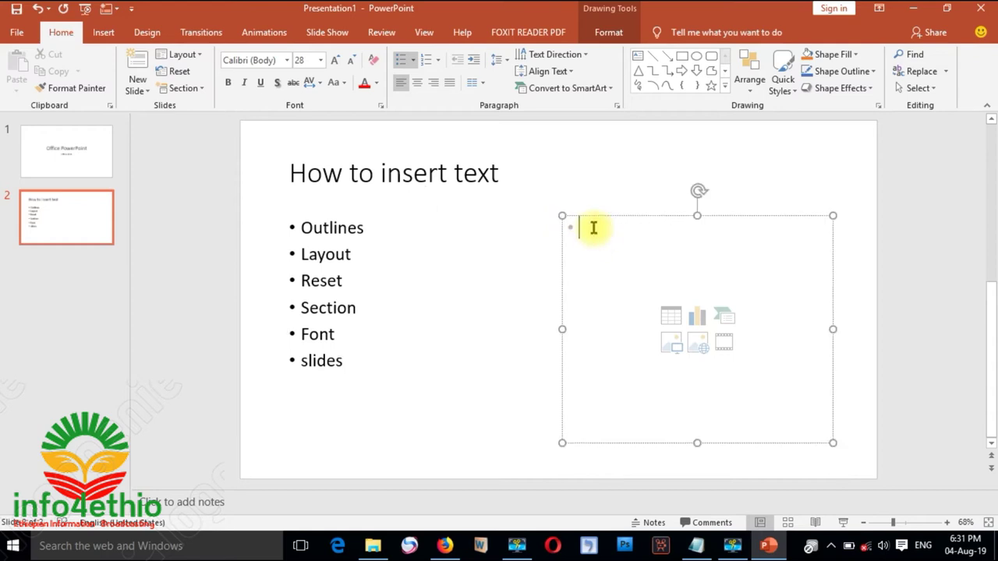
- Type the bullets Paragraph, Drawindg and Editing in the right box
text(parag)
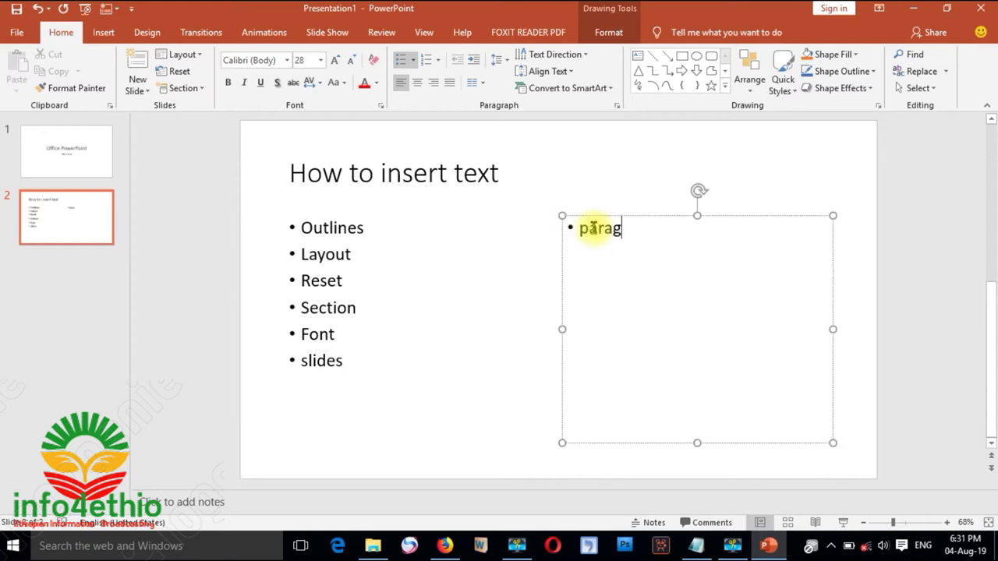
text(aph)
key(Return)
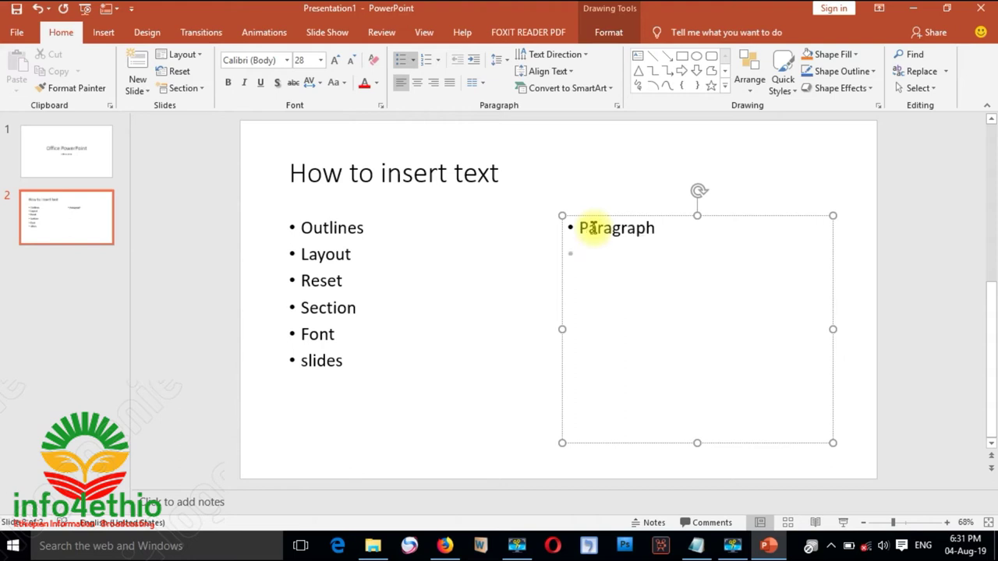
text(drawindg)
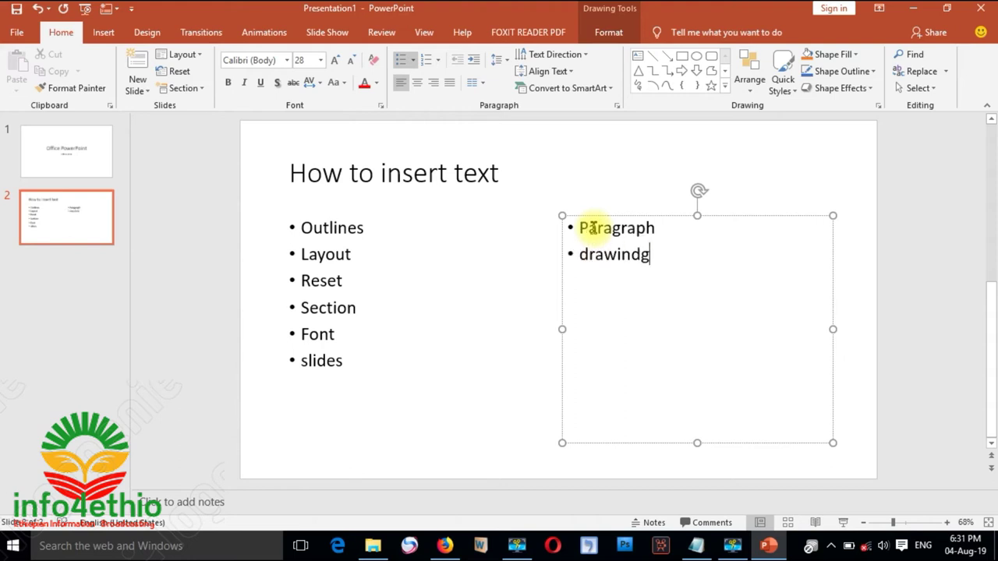
key(Return)
text(edi)
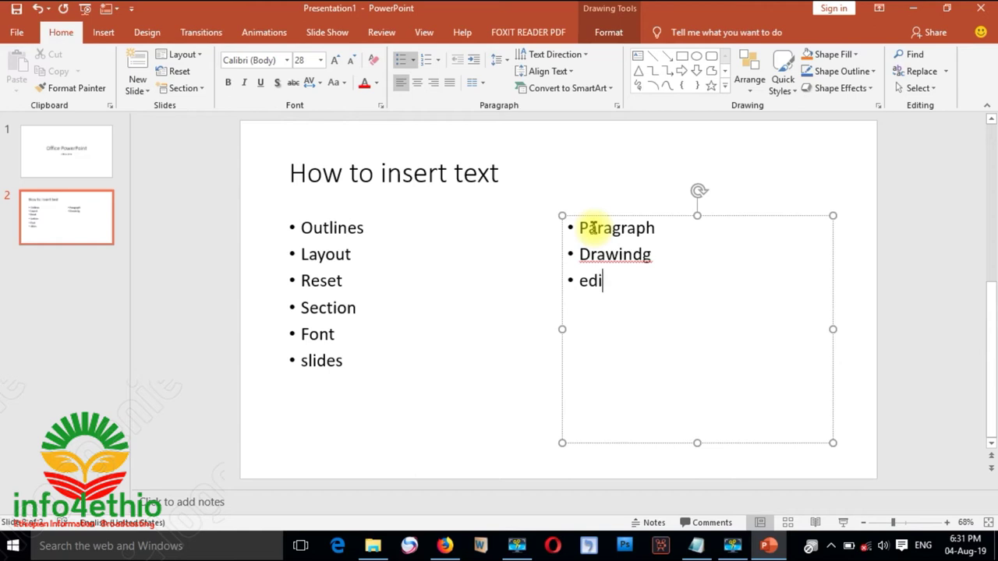
text(ng)
key(Return)
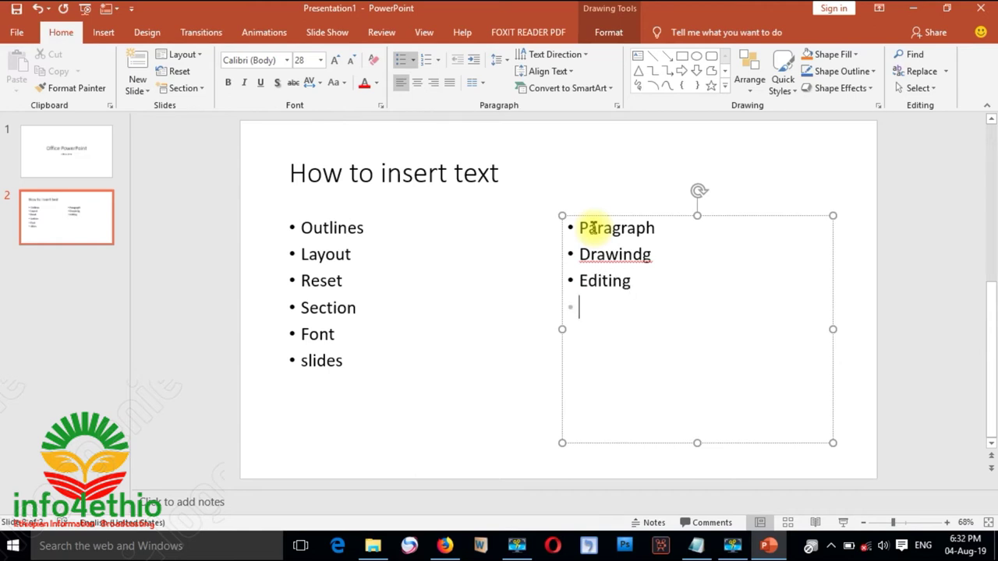
- Correct 'Drawindg' to 'Drawing' from the spelling suggestions and add a third slide
right_click(609, 255)
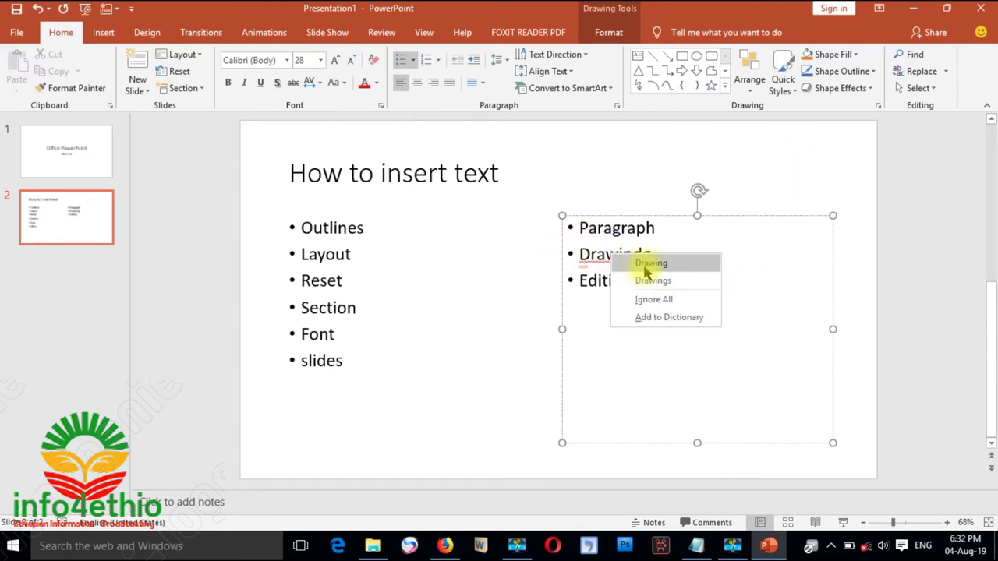
click(653, 264)
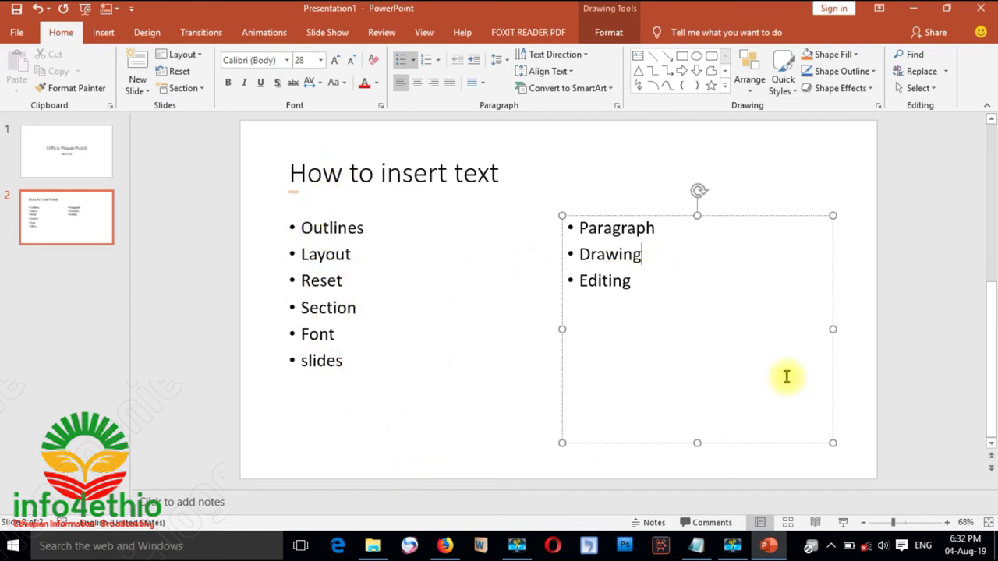
click(226, 296)
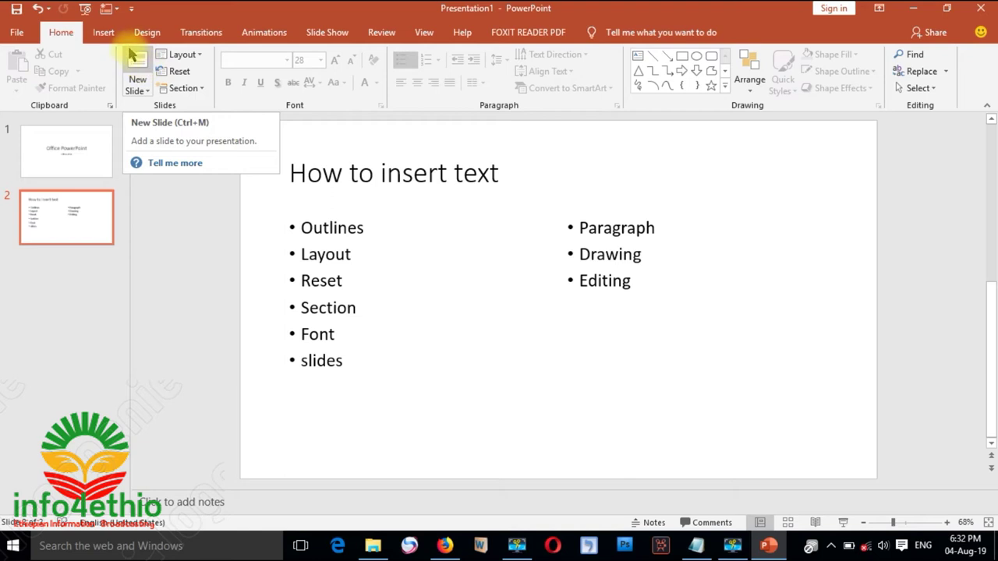
click(139, 67)
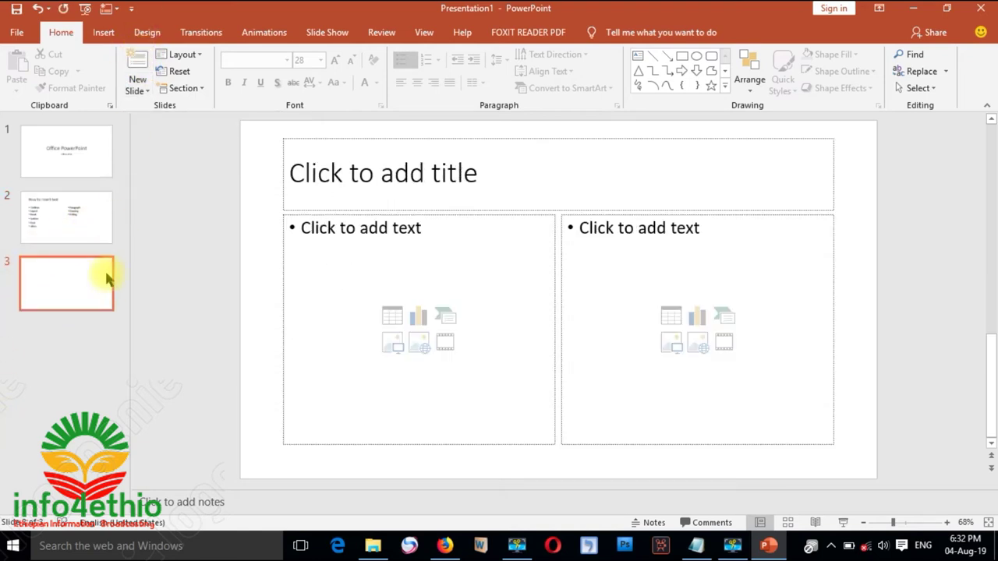
- Title slide 3 'layout' and type 'Sub title' in the left content box
click(70, 287)
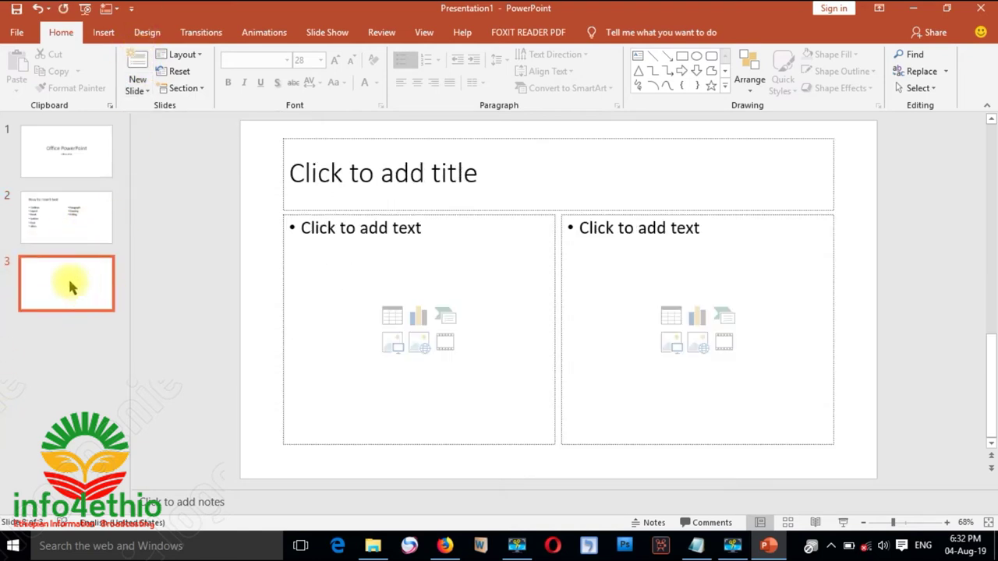
click(340, 180)
text(layout)
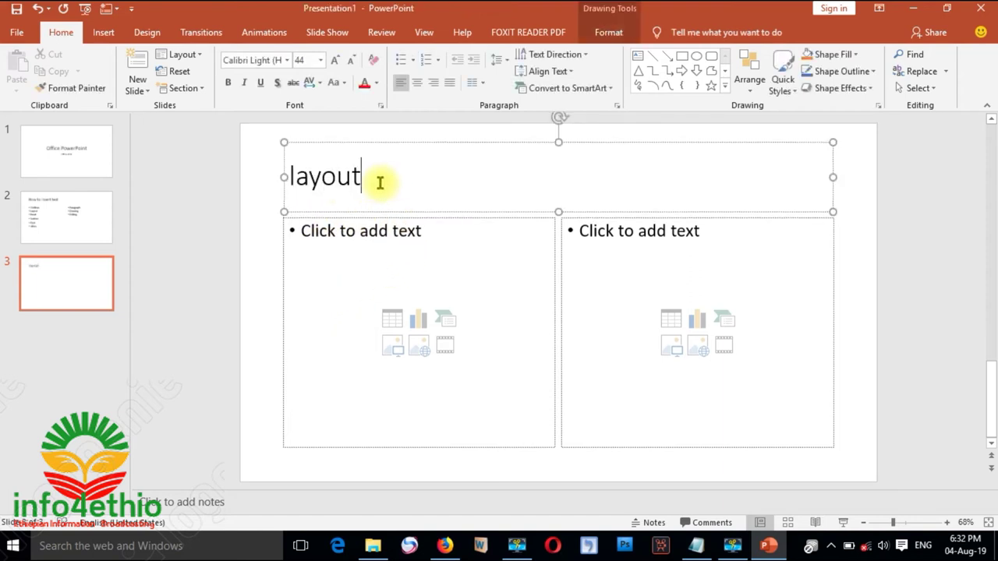
click(323, 256)
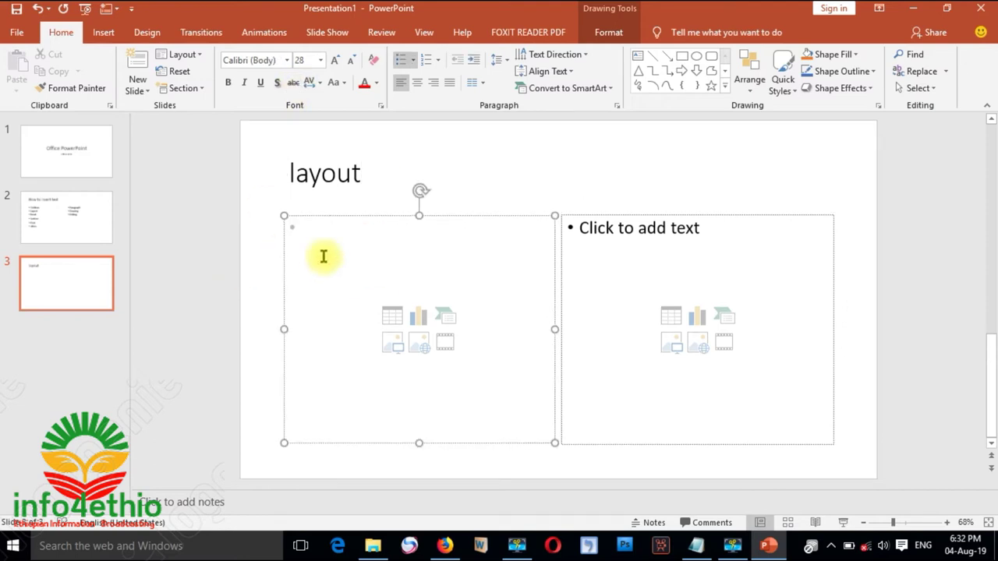
text(su)
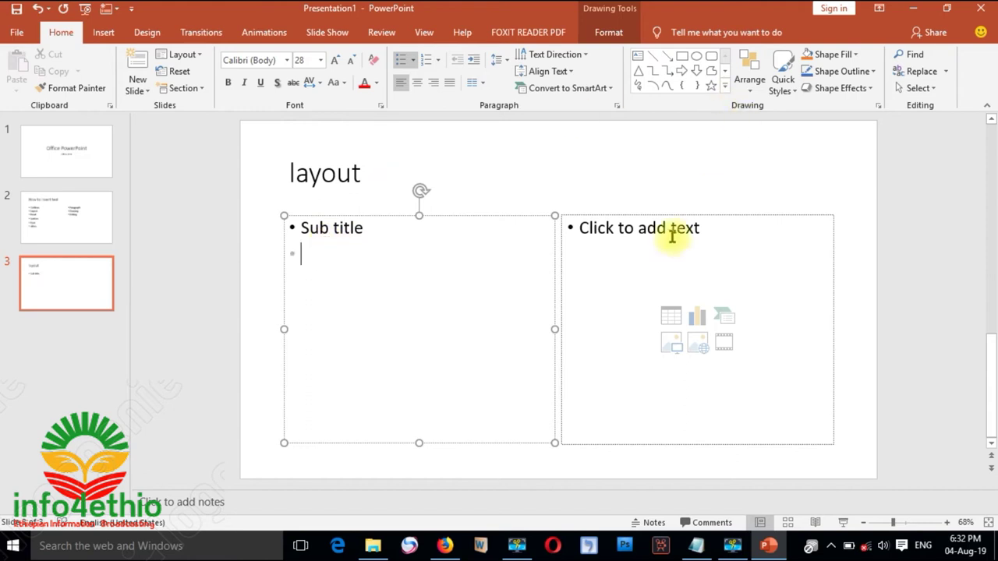
- Type 'Office 2016' in the right box and add two new slides
click(641, 234)
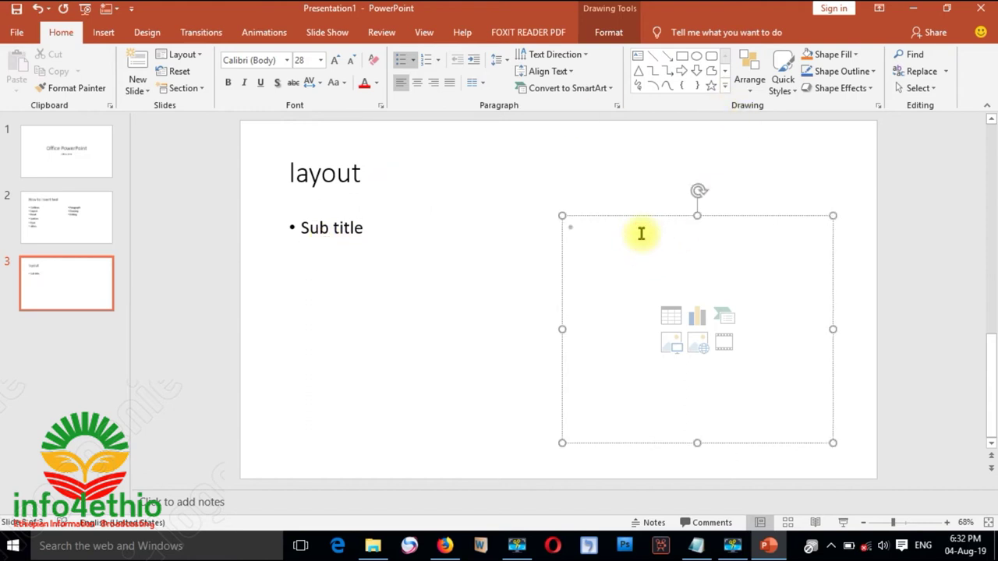
text(offe 2016)
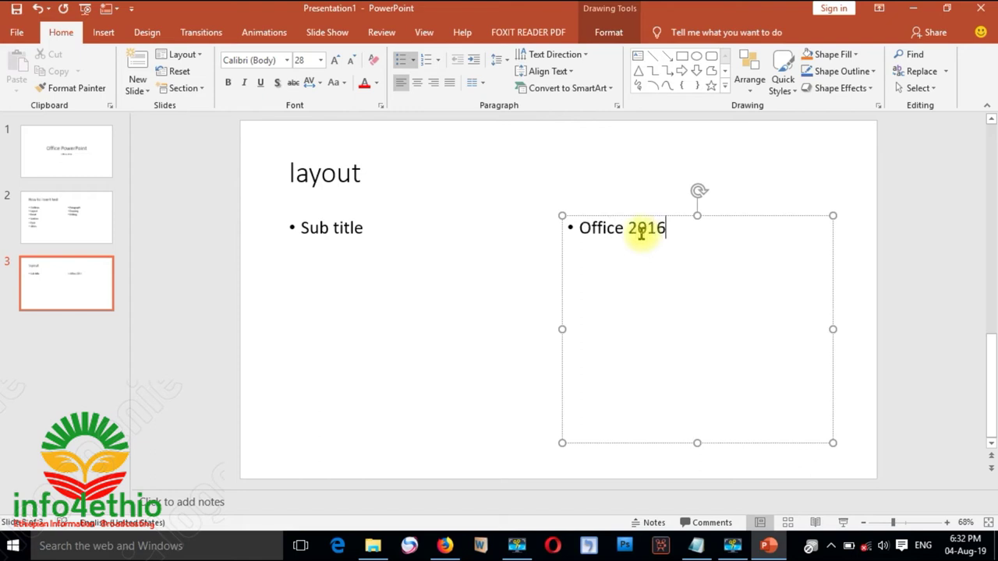
click(262, 325)
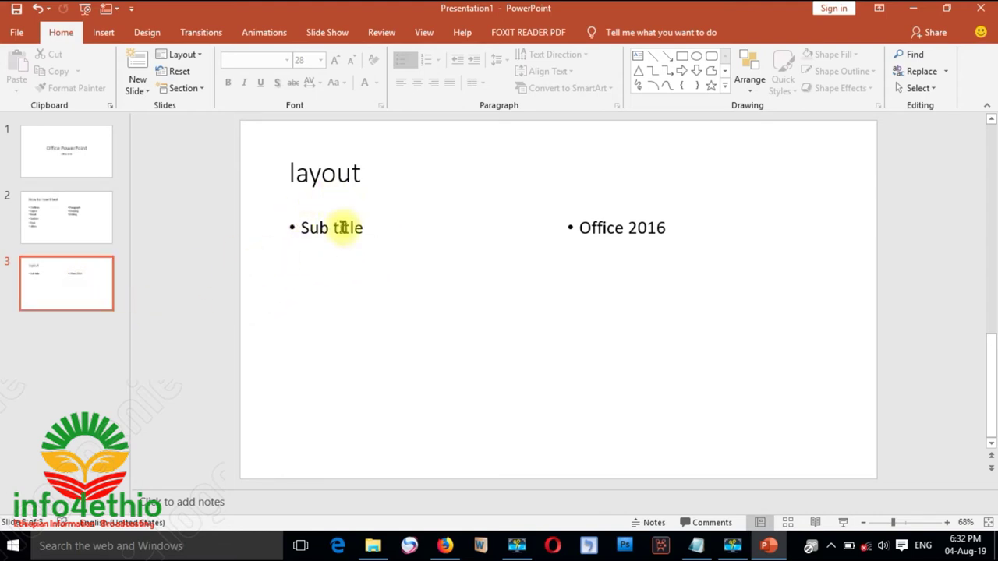
click(138, 60)
click(134, 54)
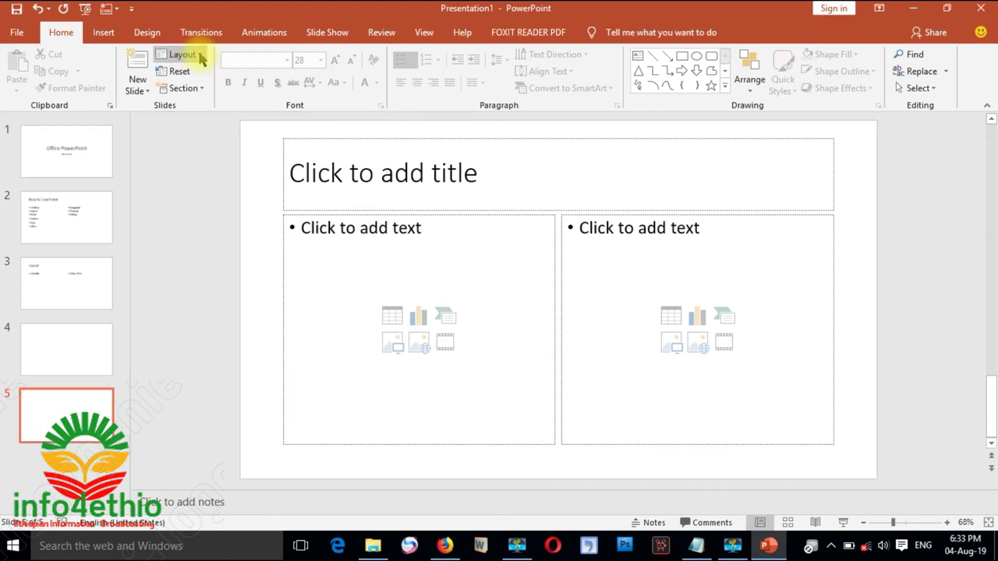
- View slide 2 and browse the layout gallery without changing anything
click(56, 216)
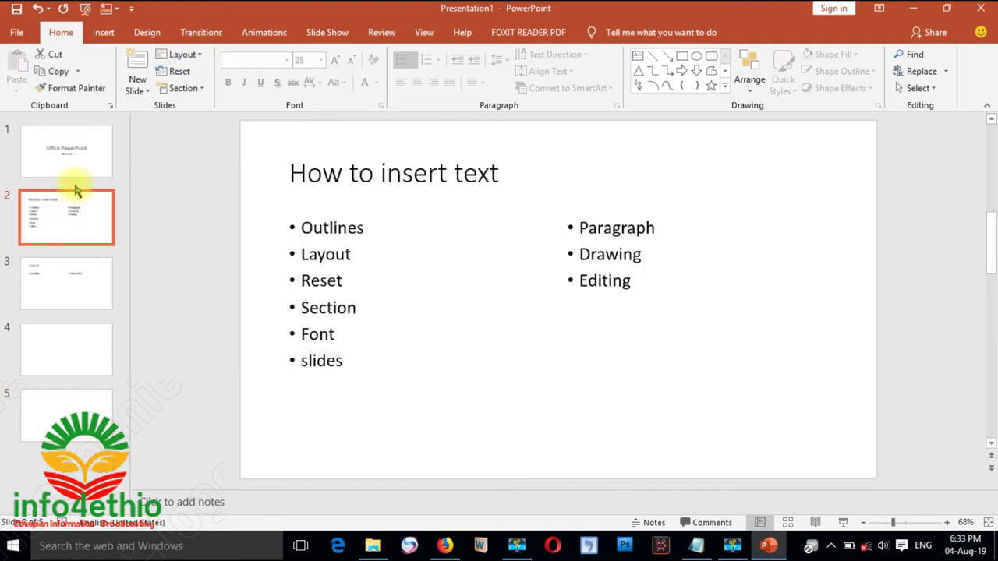
click(201, 56)
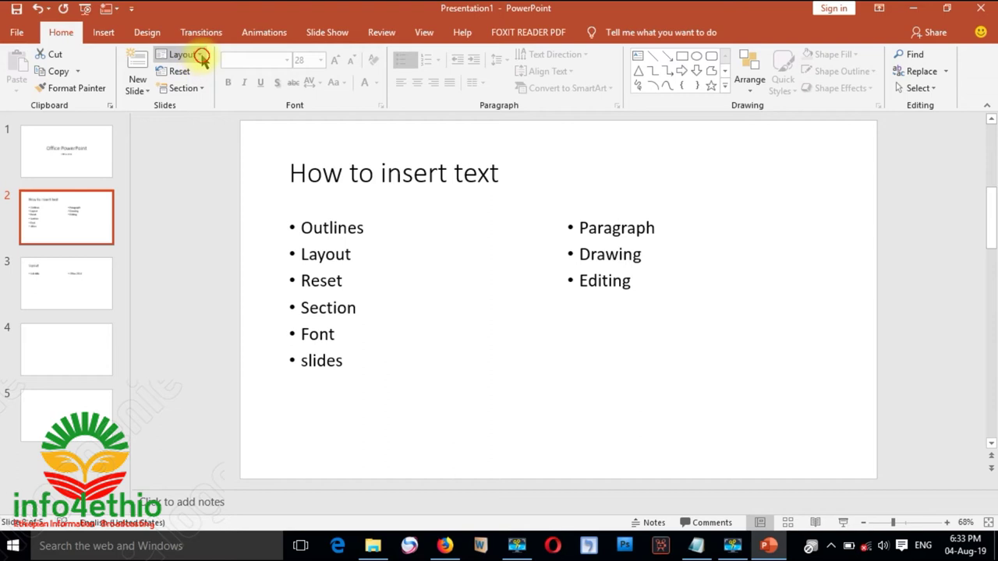
click(201, 56)
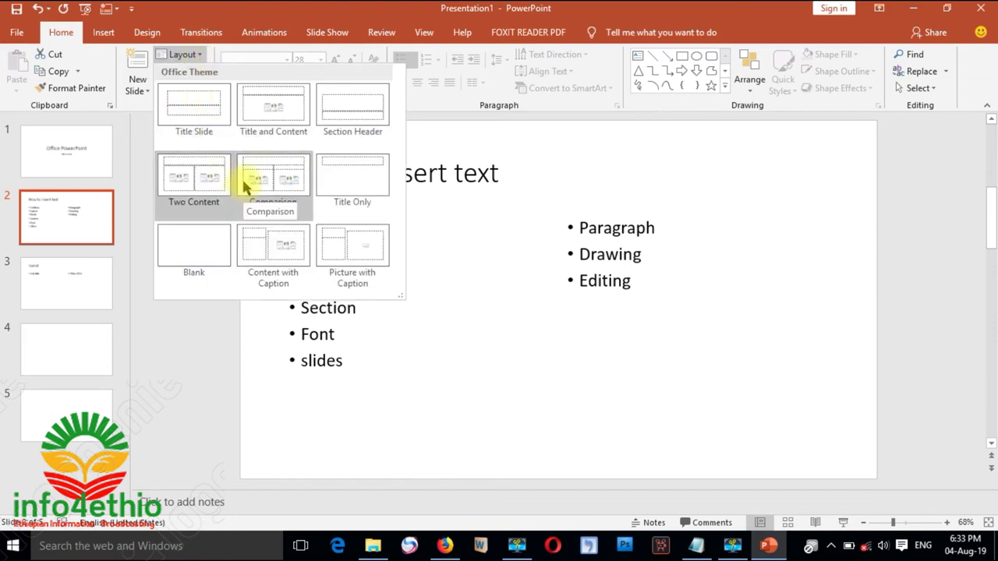
click(115, 279)
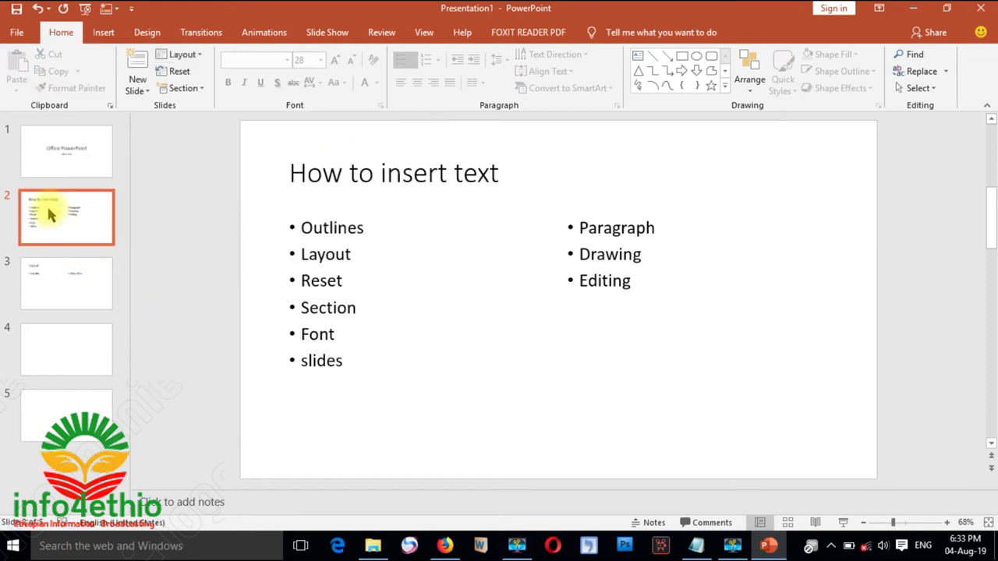
- Apply Picture with Caption to slide 3, then switch it back to Two Content
click(67, 285)
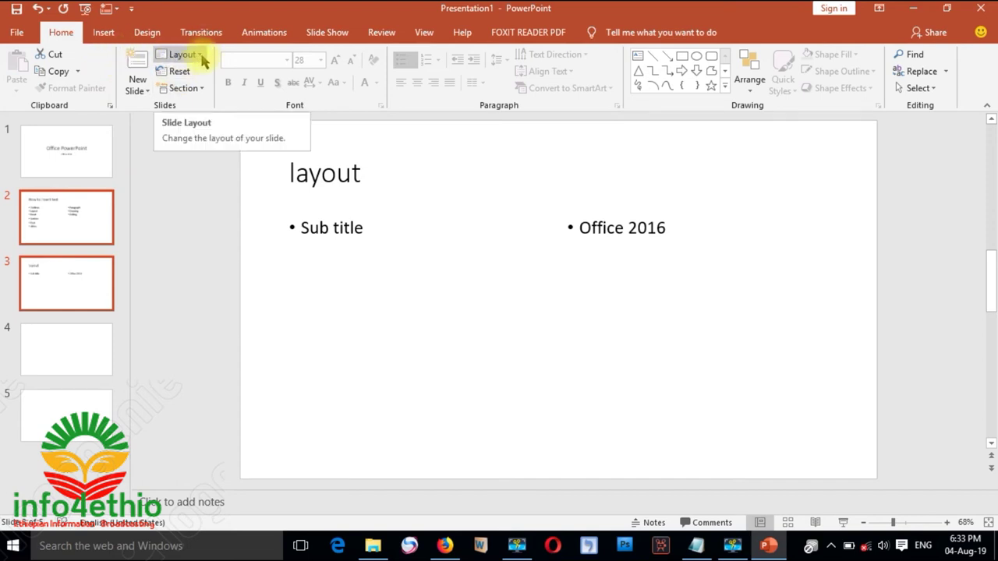
click(202, 60)
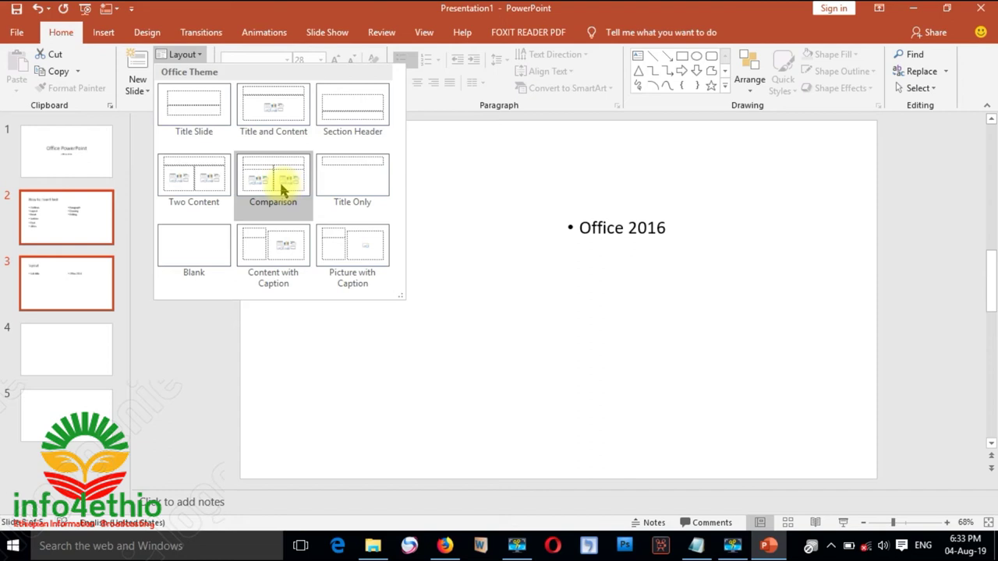
click(347, 250)
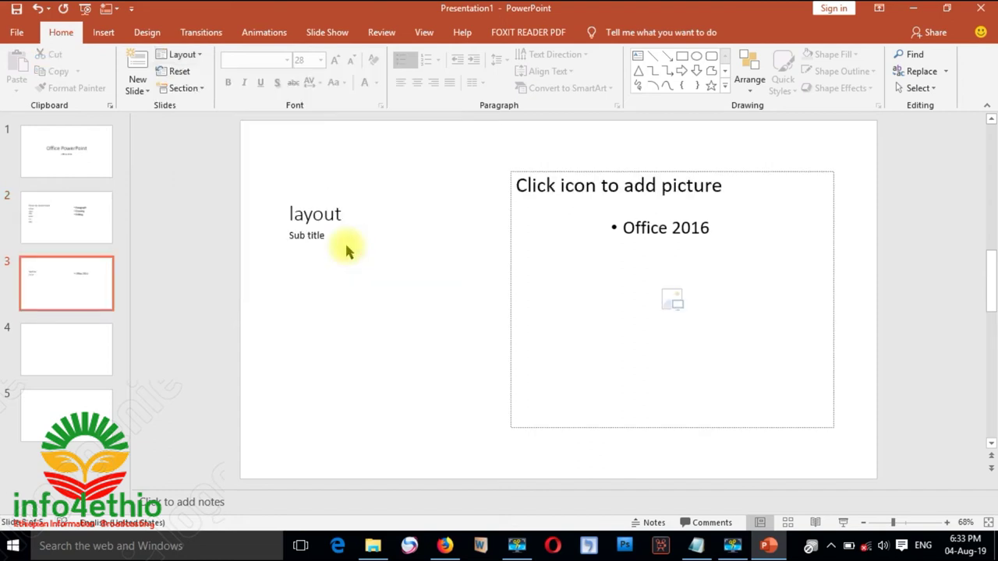
click(193, 55)
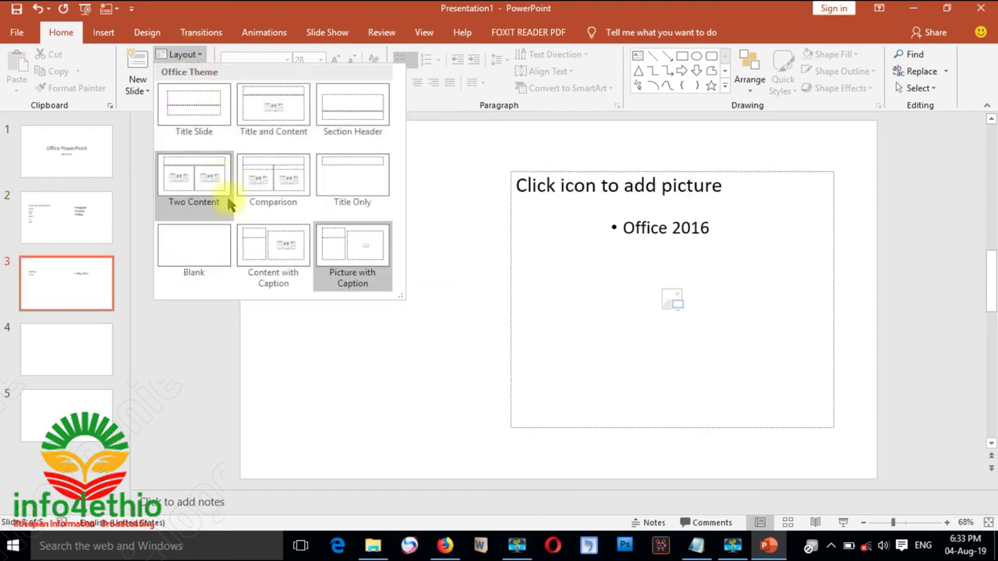
click(187, 177)
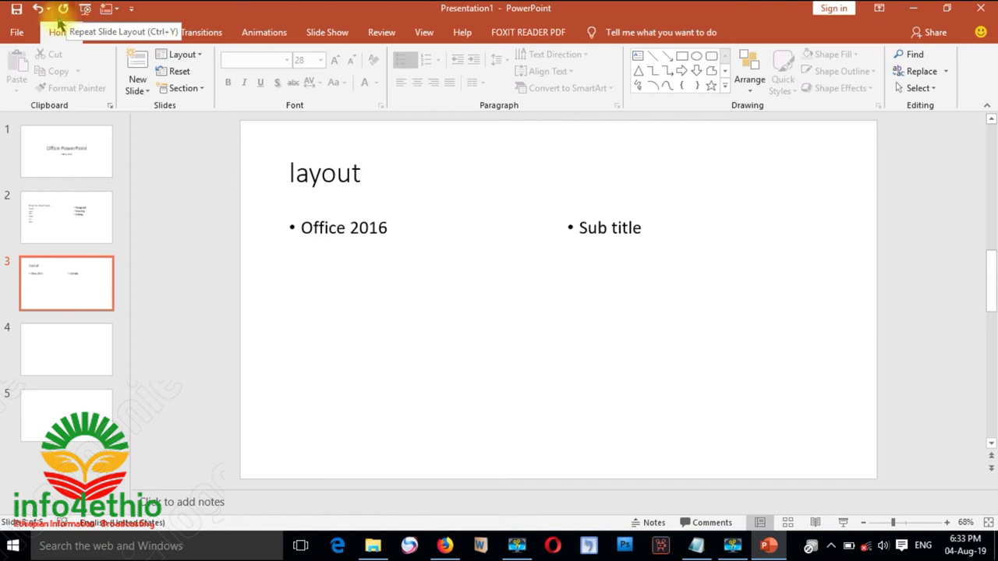
click(63, 11)
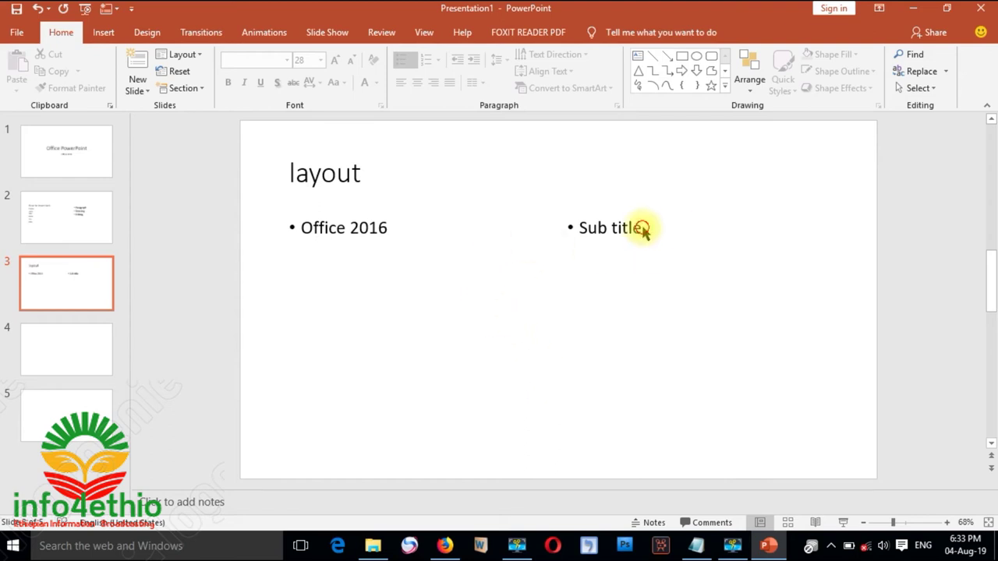
click(672, 231)
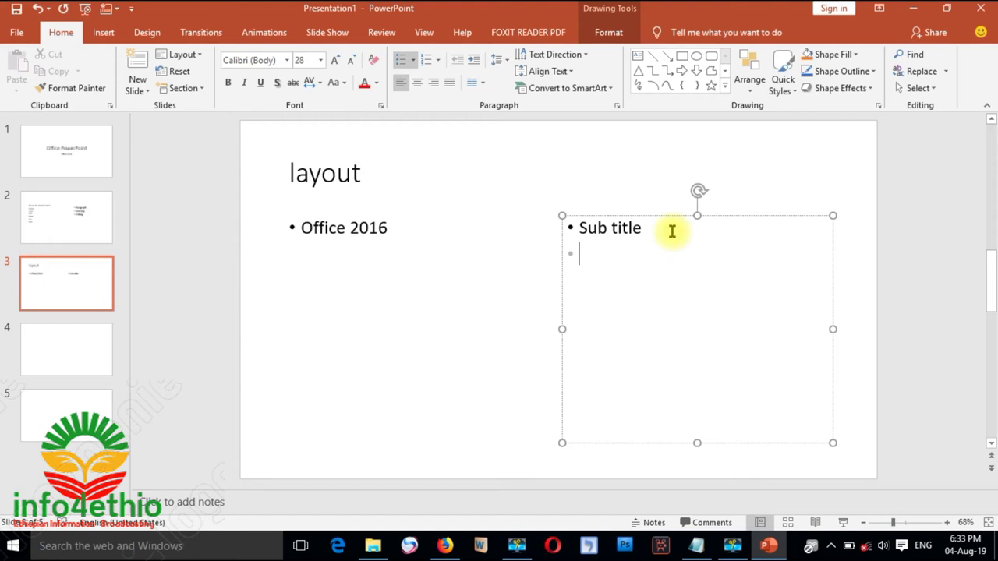
- Add a Ctl+M bullet beneath Sub title and copy it to a new line
text(ctl+)
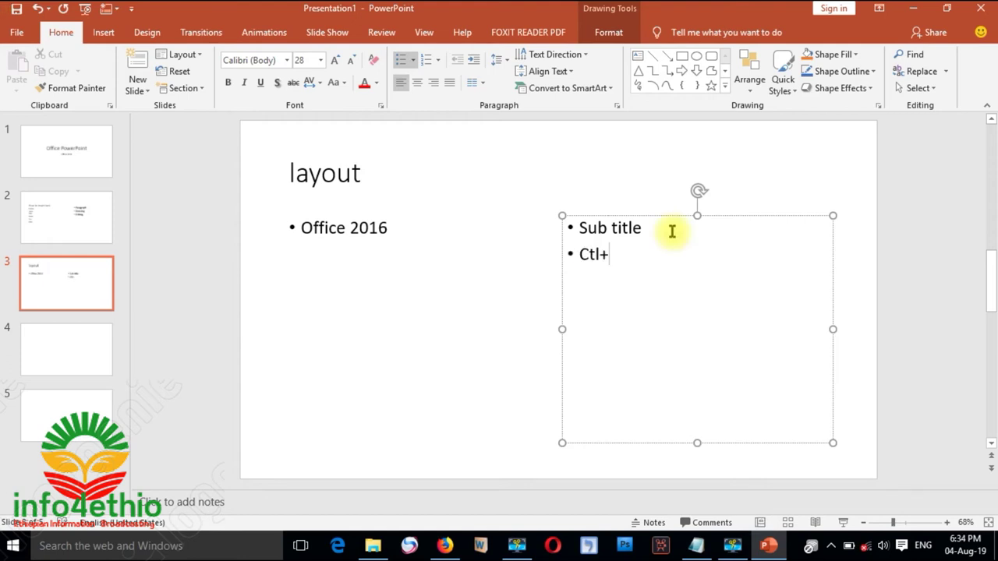
text(M)
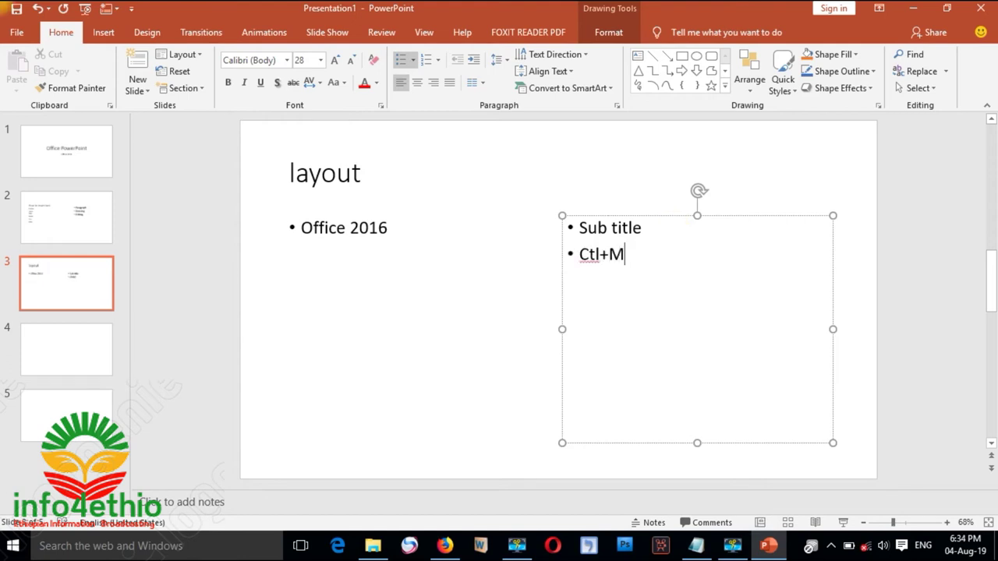
drag(630, 254, 569, 254)
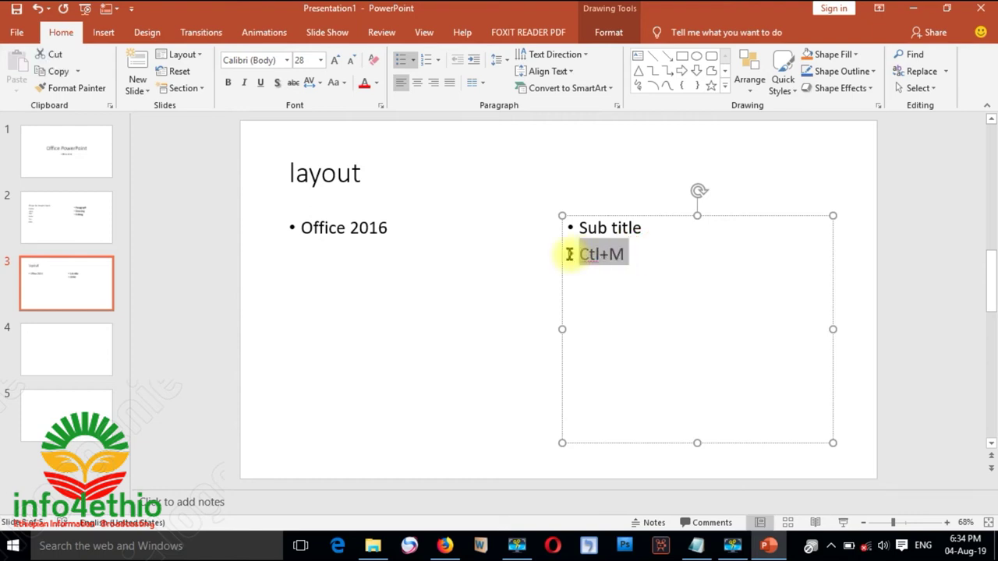
key(ctrl+c)
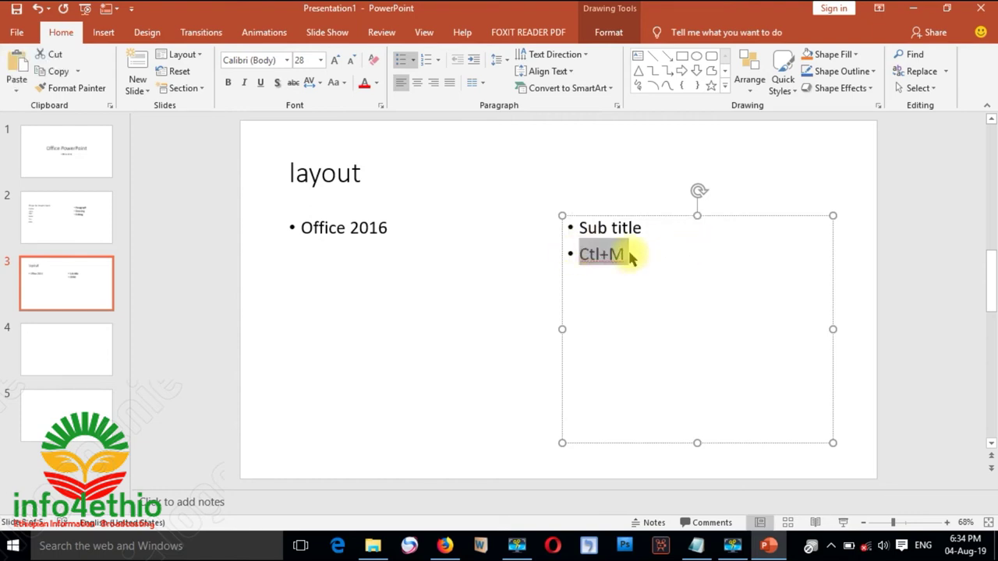
click(644, 251)
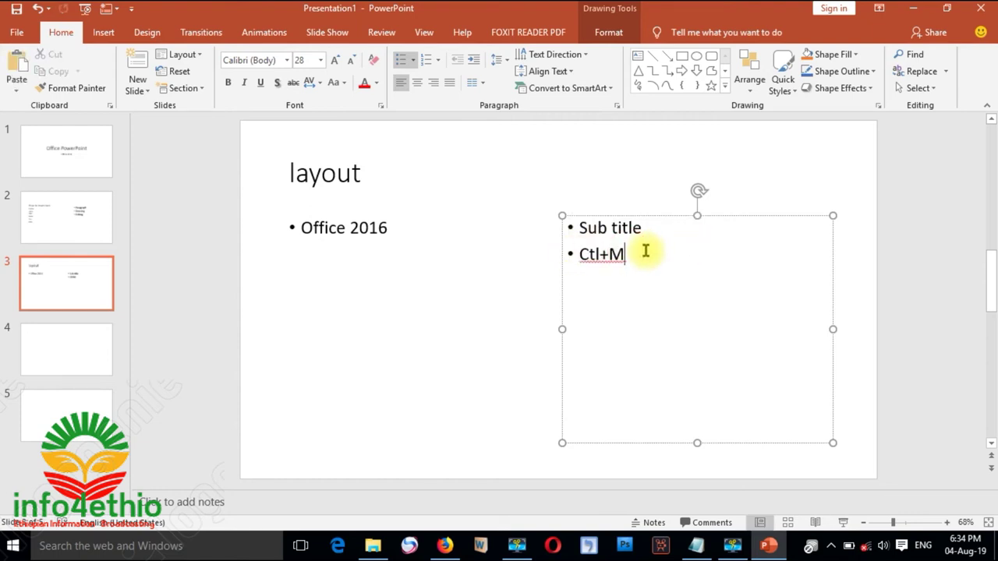
key(Return)
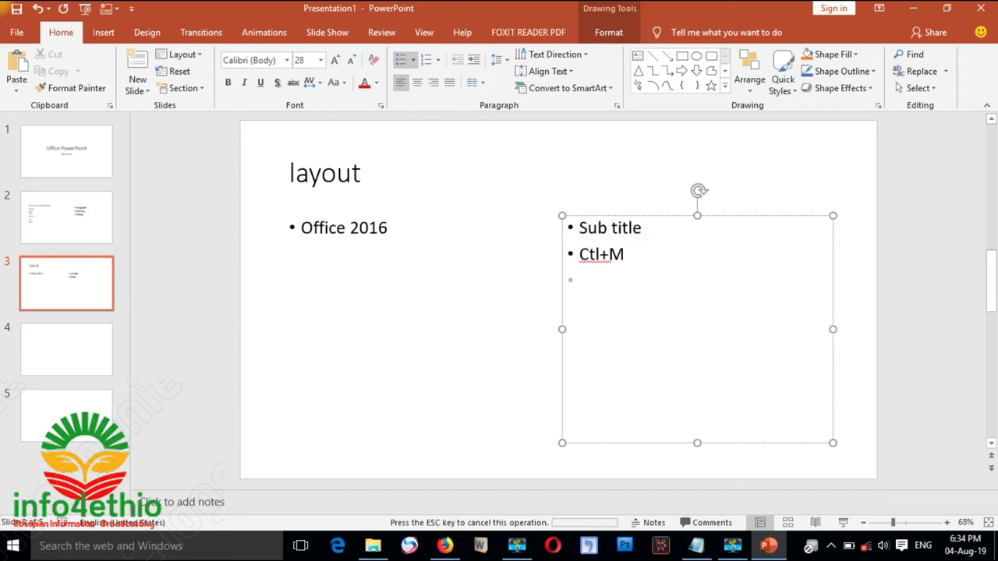
key(ctrl+v)
key(BackSpace)
key(BackSpace)
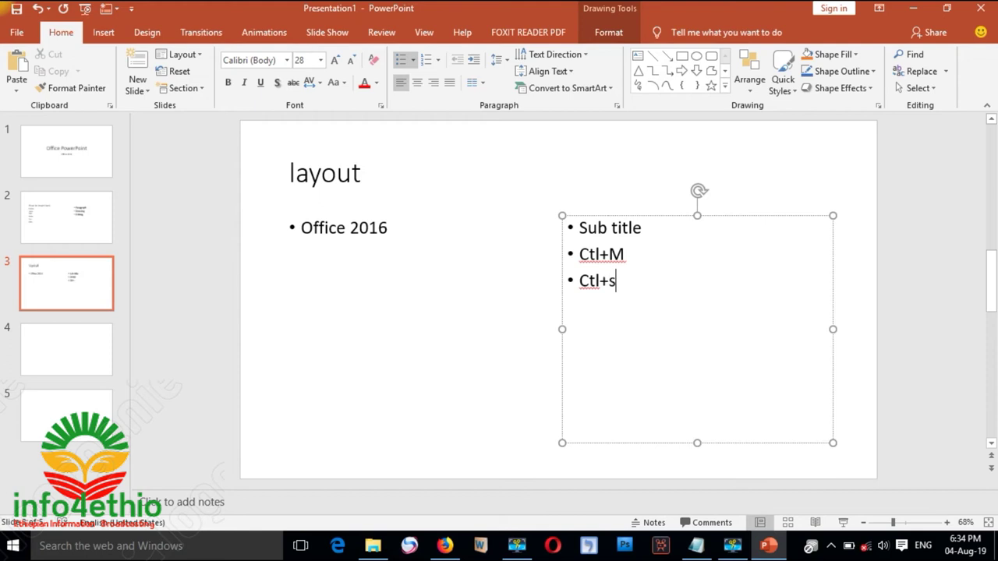
- Finish the shortcut bullets Ctl+s, Ctl+Z and CRL+Y
key(Return)
text(Ctl+M)
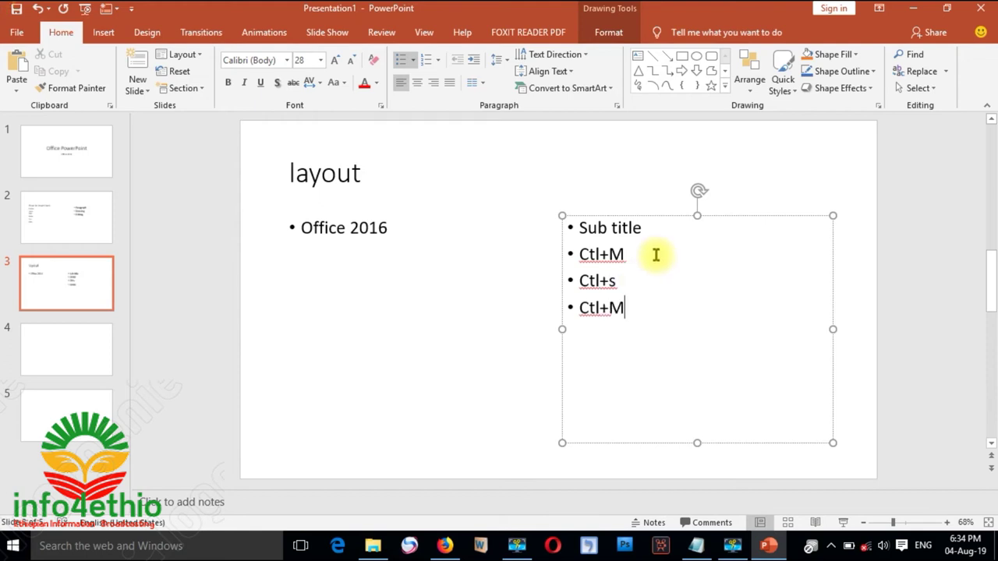
key(BackSpace)
text(Z)
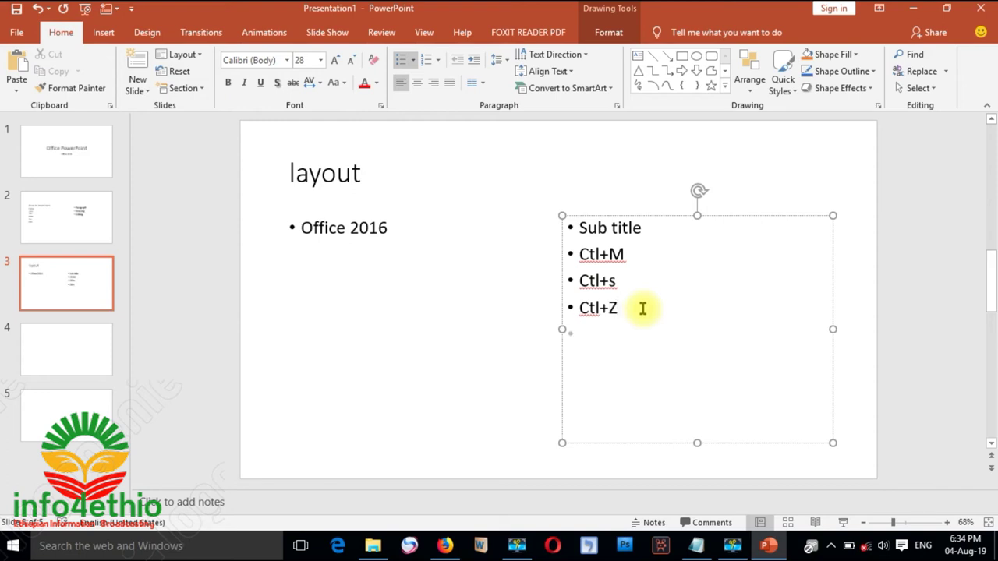
text(CRL)
text(+)
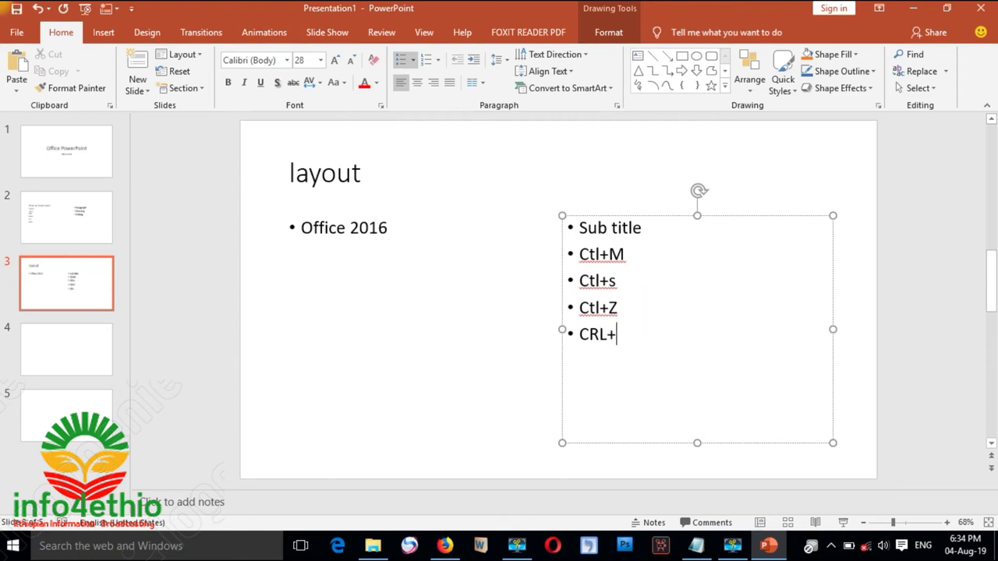
text(Y)
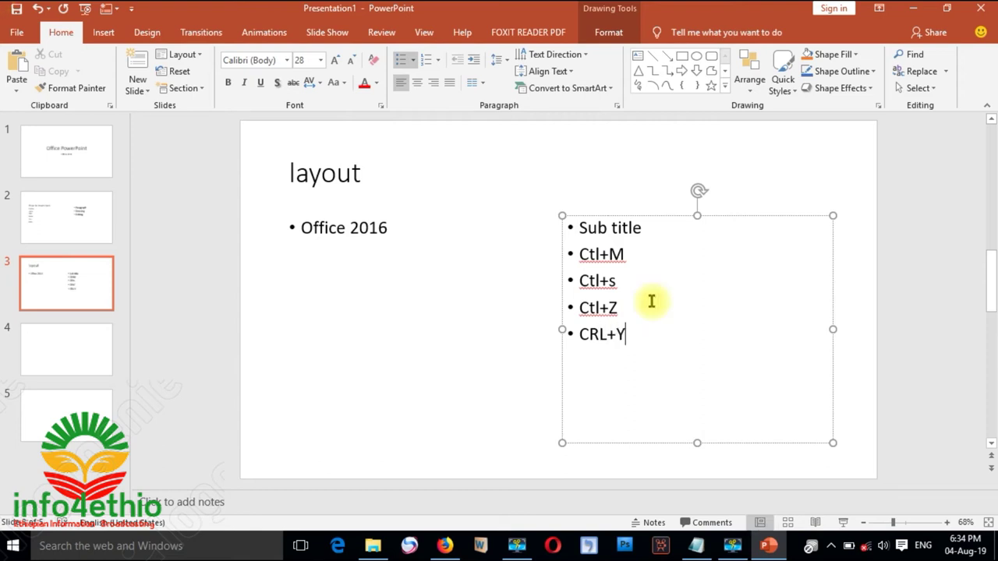
triple_click(506, 352)
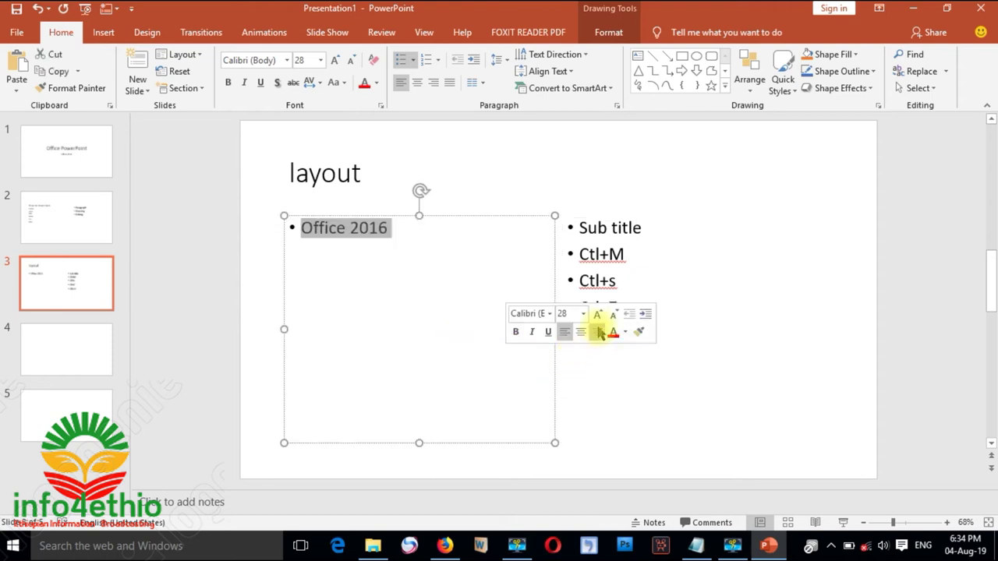
click(729, 232)
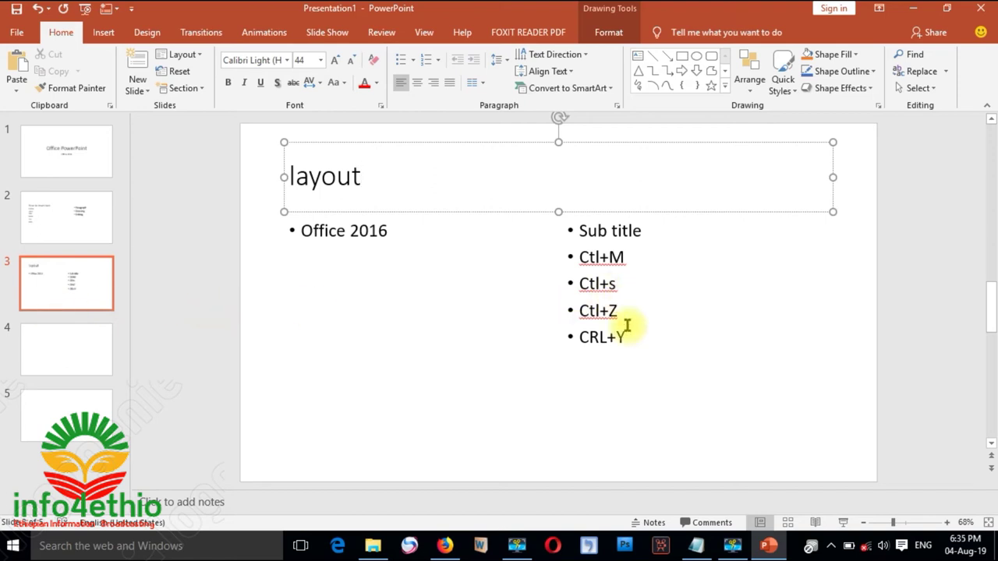
click(167, 307)
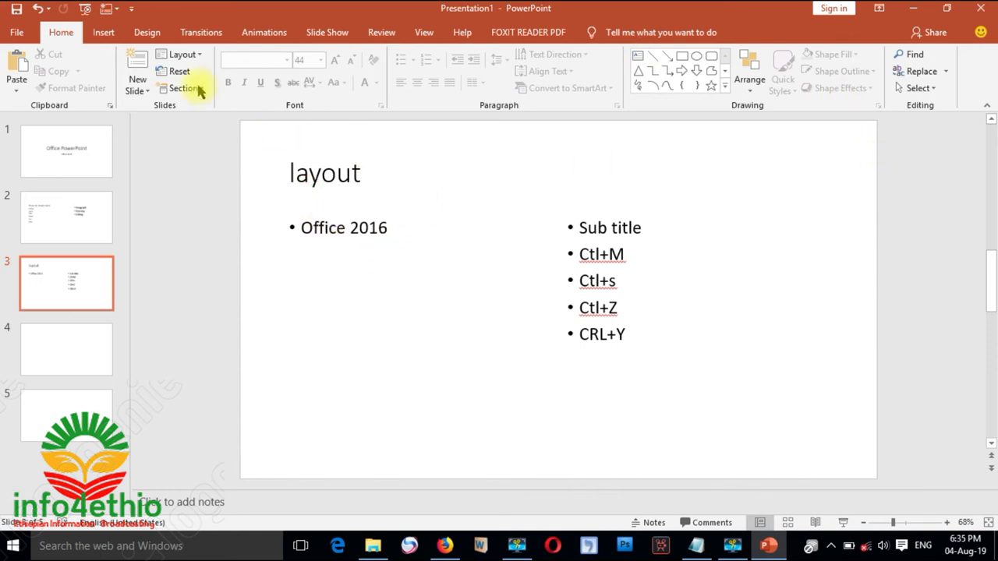
- Bring up the Insert ribbon commands
click(104, 33)
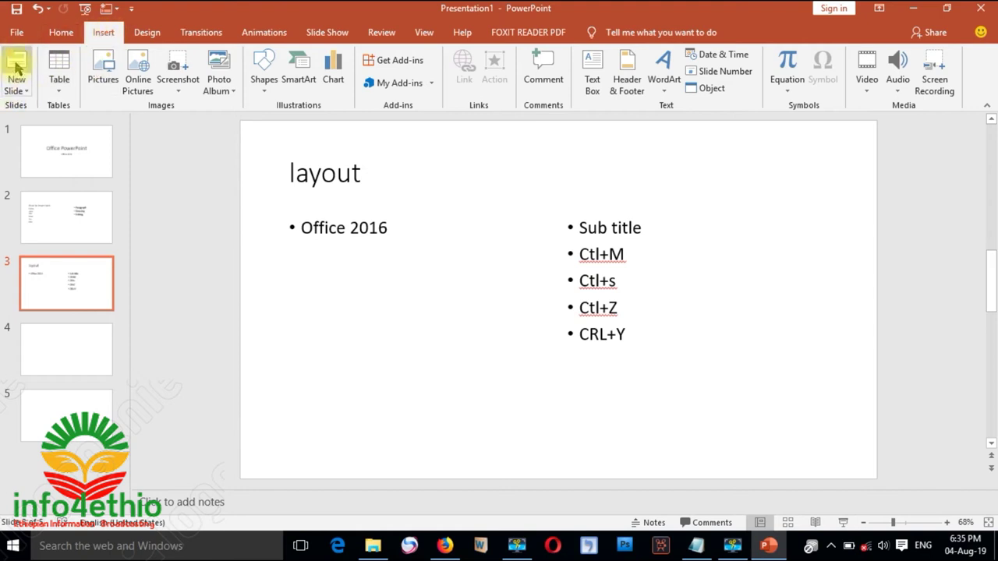
- Add Two Content slide 4 with a 3-column, 4-row table in its left area
click(17, 62)
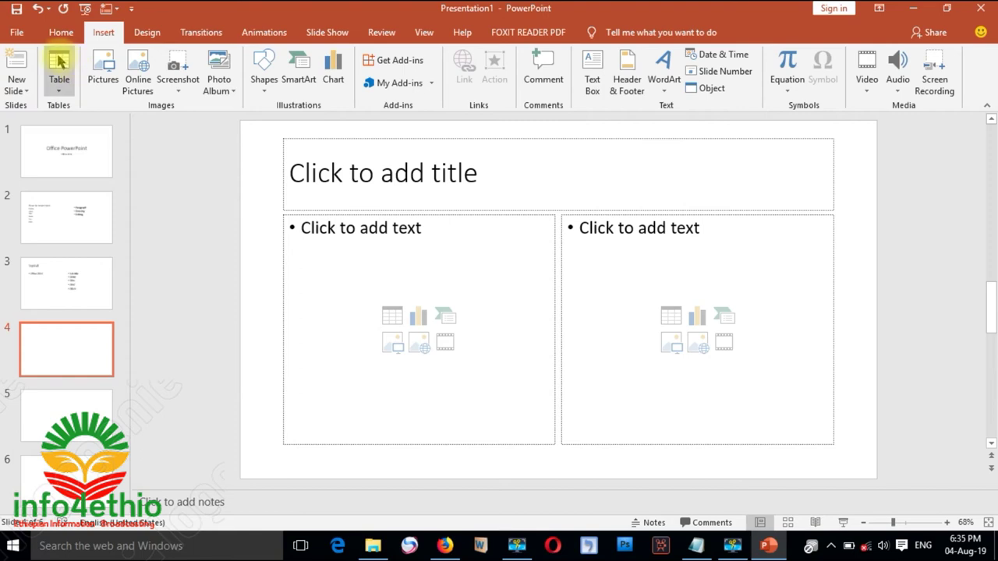
click(372, 268)
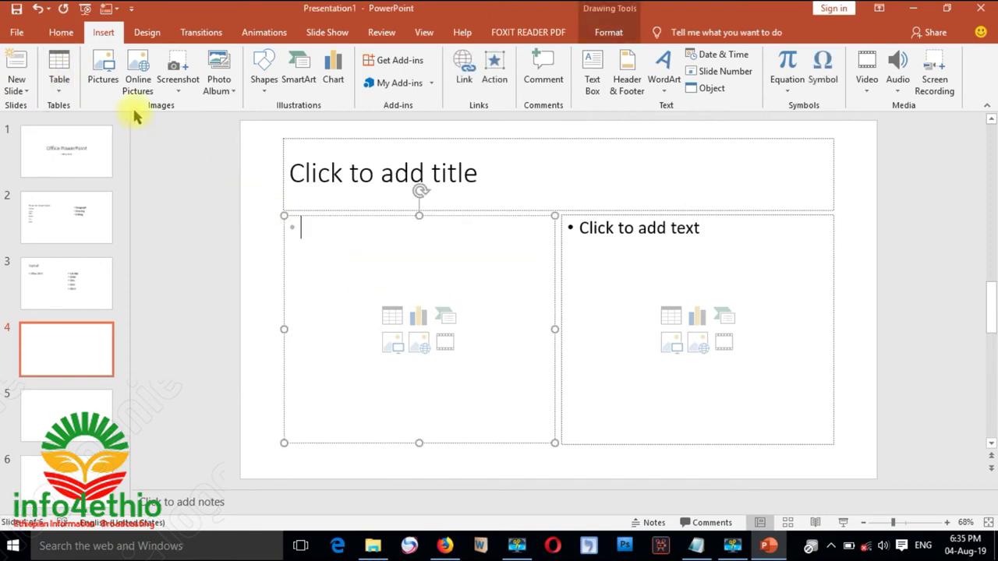
click(60, 92)
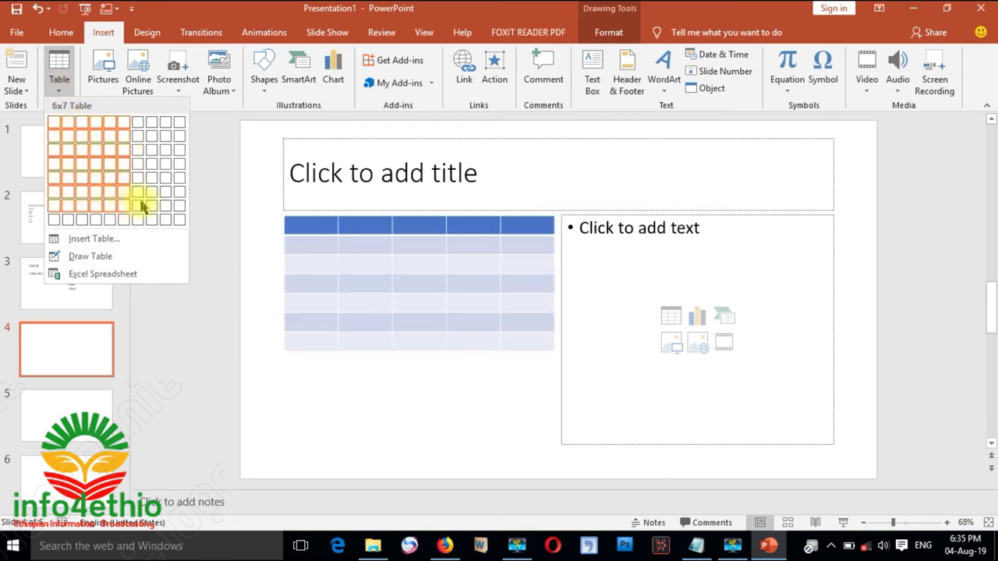
click(87, 167)
click(85, 161)
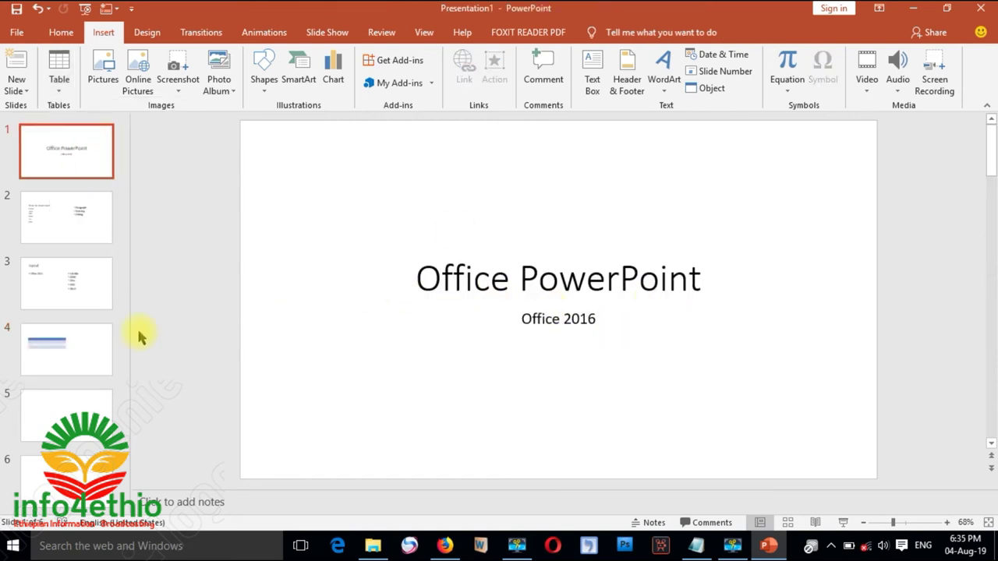
click(54, 360)
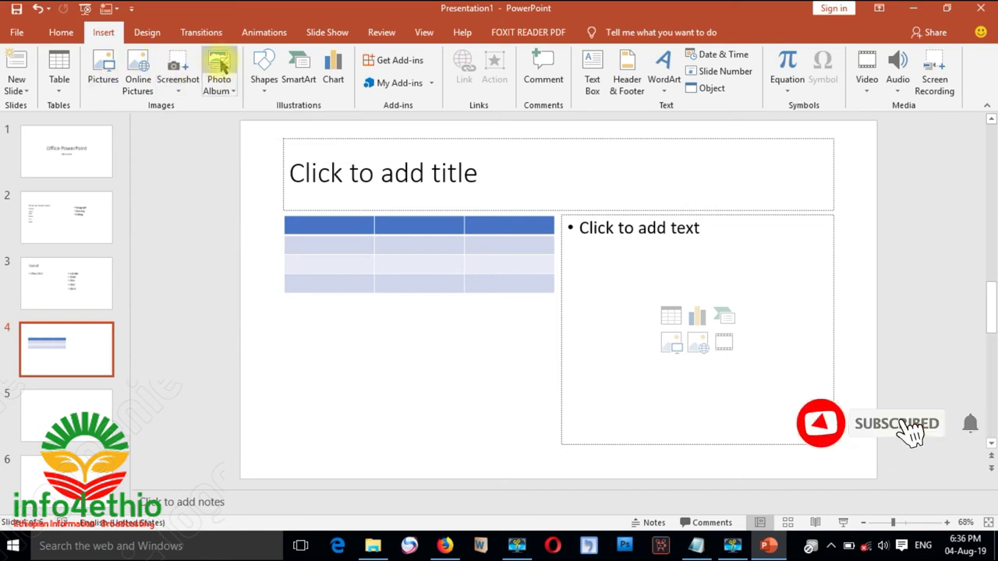
- Draw an oval below the table and give it a blue gradient shape style
click(265, 67)
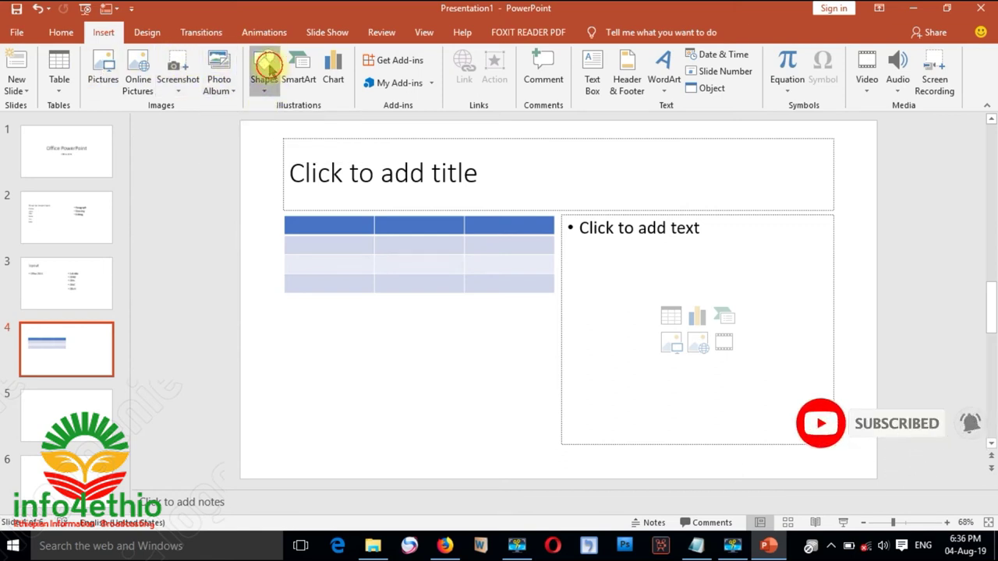
click(265, 92)
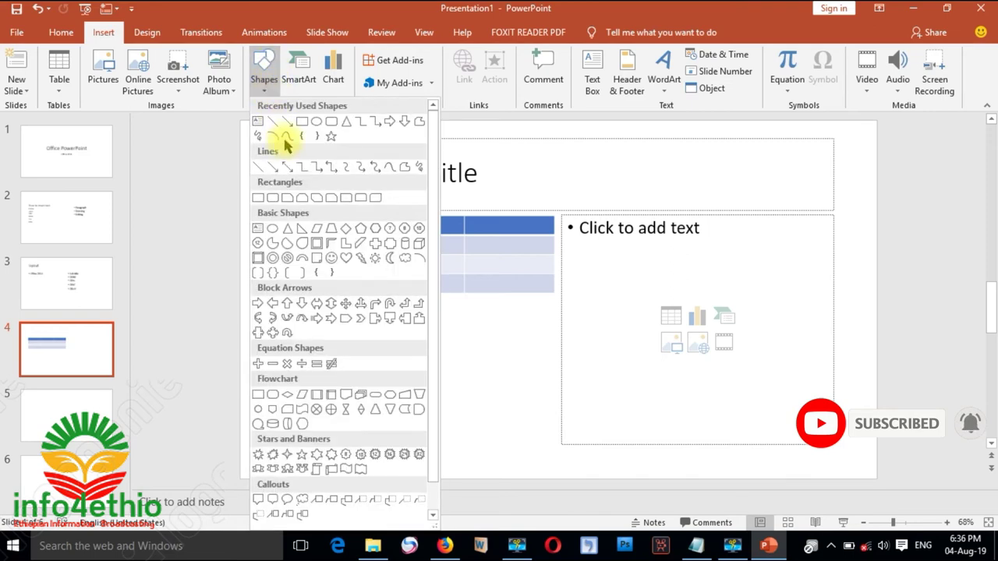
click(318, 131)
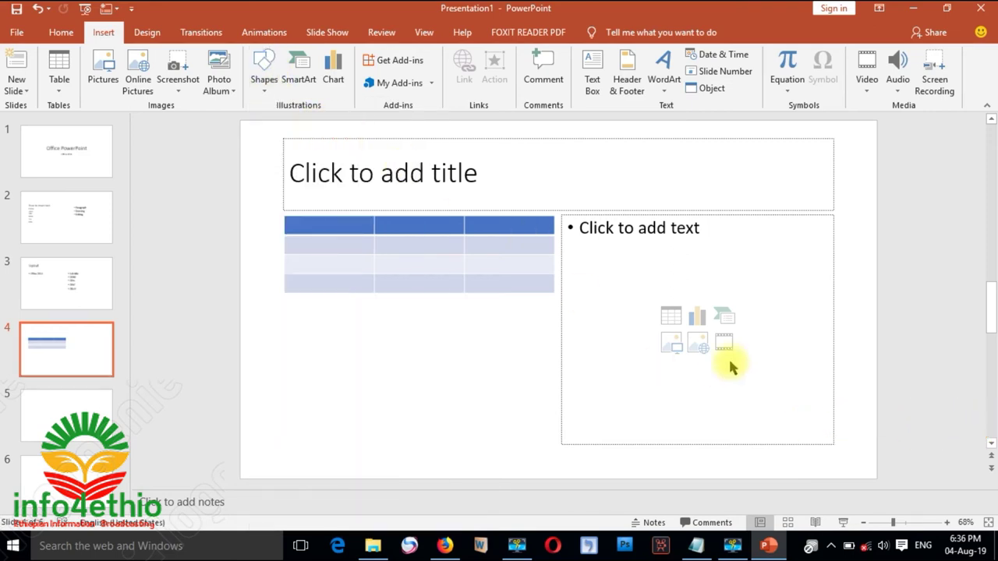
drag(314, 337, 363, 406)
click(329, 71)
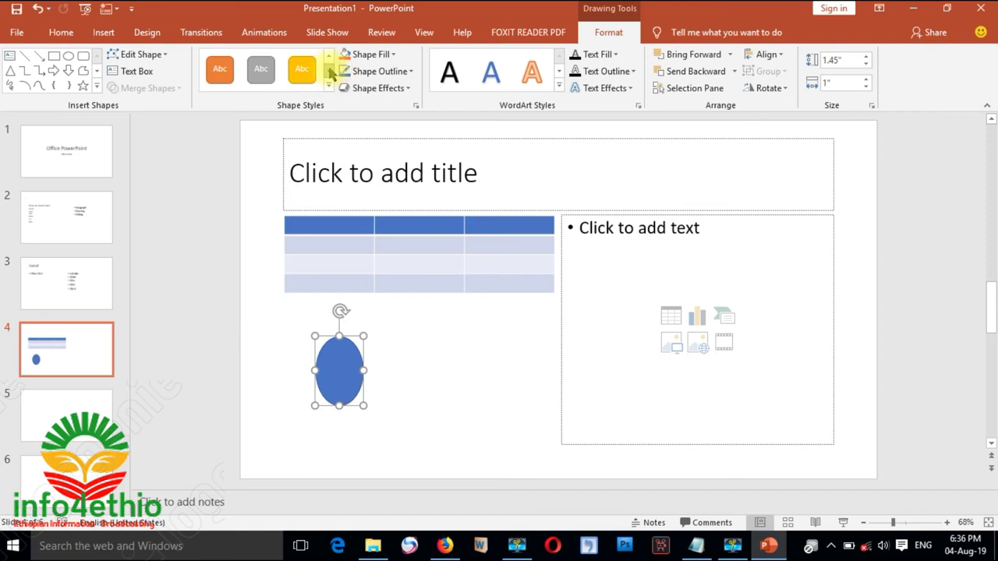
click(328, 86)
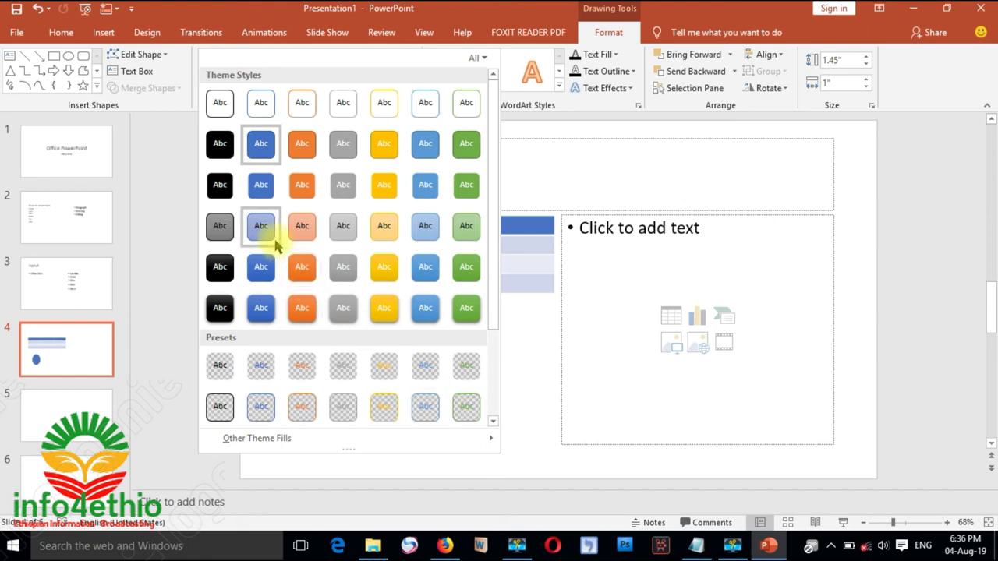
click(268, 273)
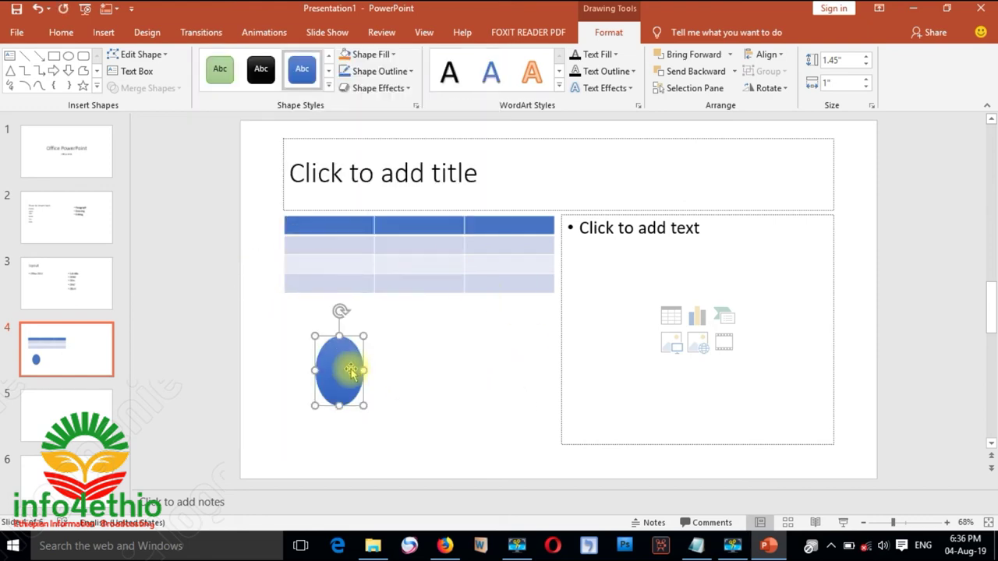
- Widen the oval to 2.66 inches and label it POWERPOINT
drag(363, 372, 442, 371)
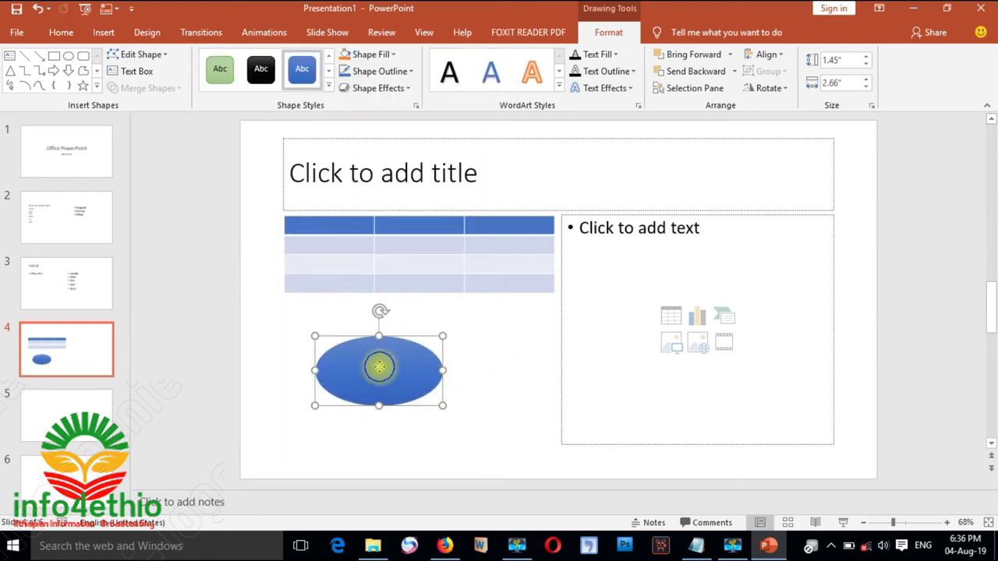
right_click(381, 366)
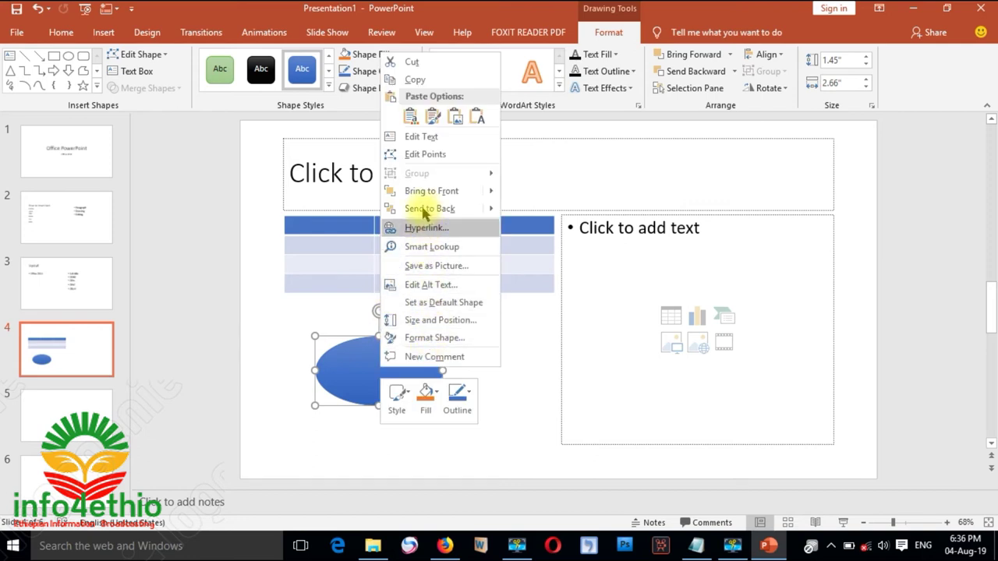
click(422, 139)
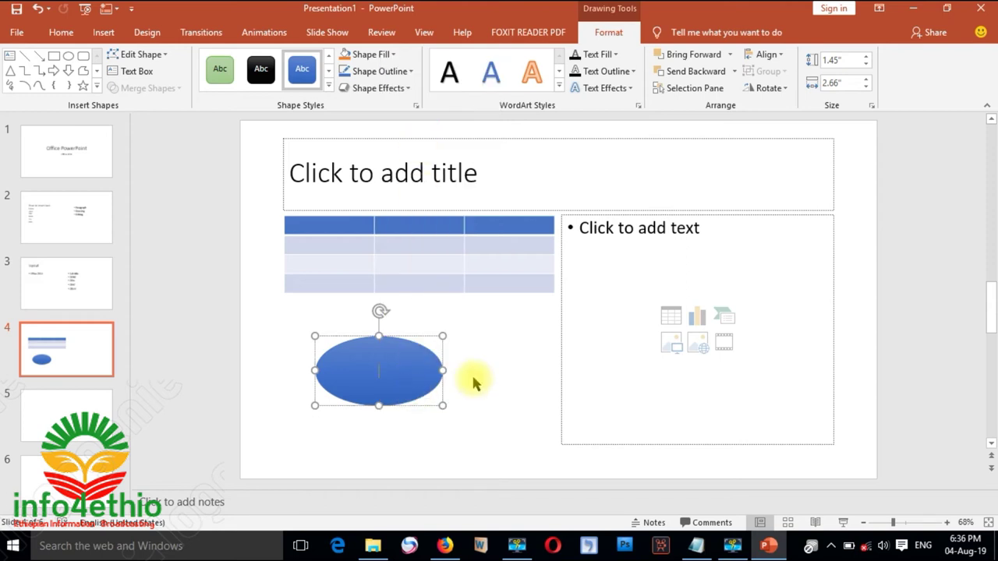
click(317, 394)
text(POWERPOINT)
click(296, 372)
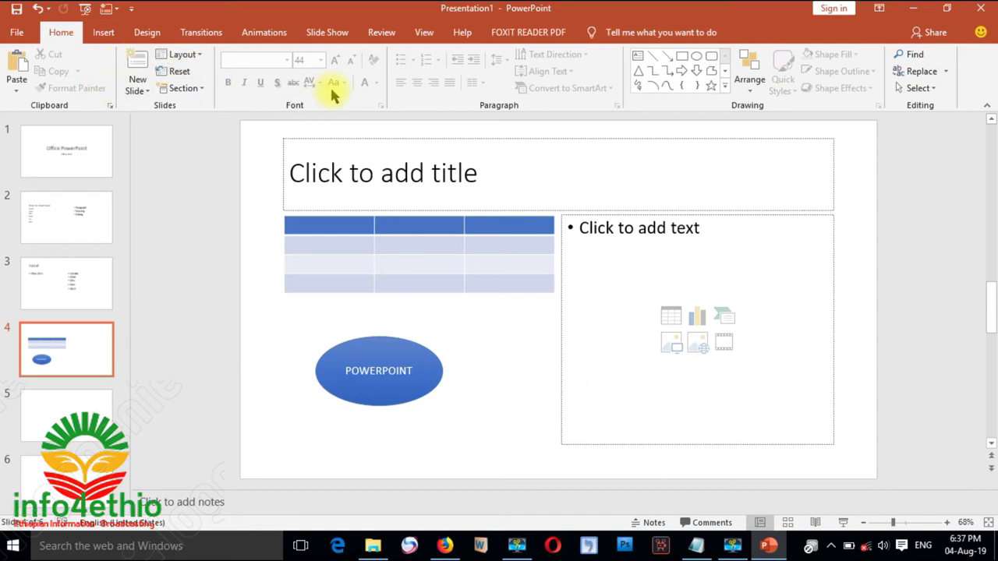
- Insert a Basic Pie SmartArt diagram from the Cycle layouts
click(105, 32)
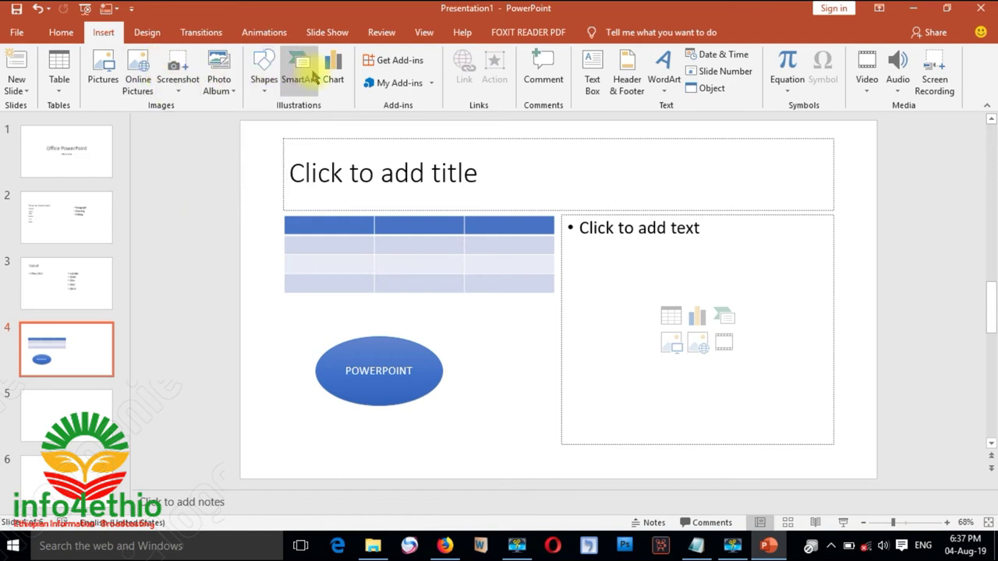
key(F1)
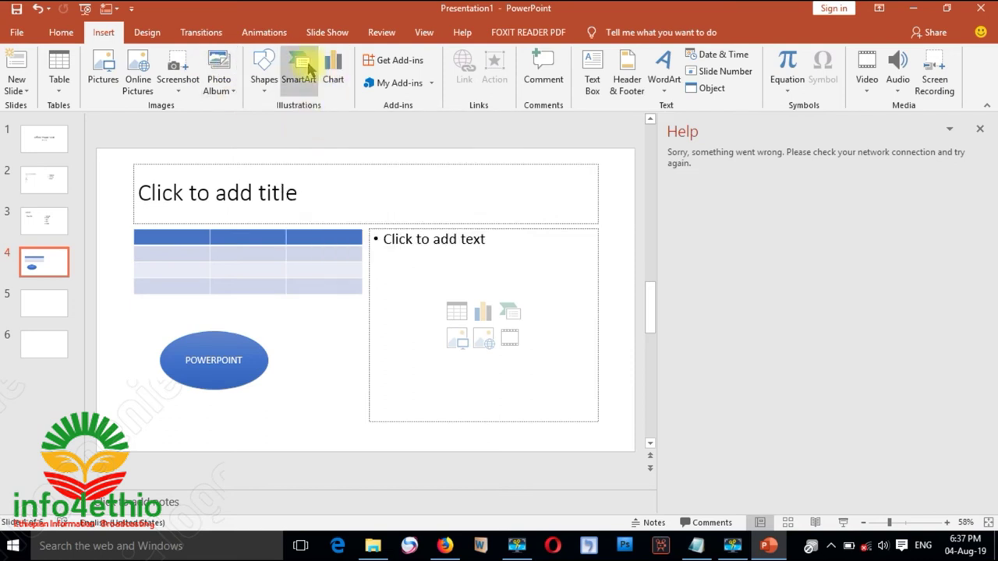
click(303, 68)
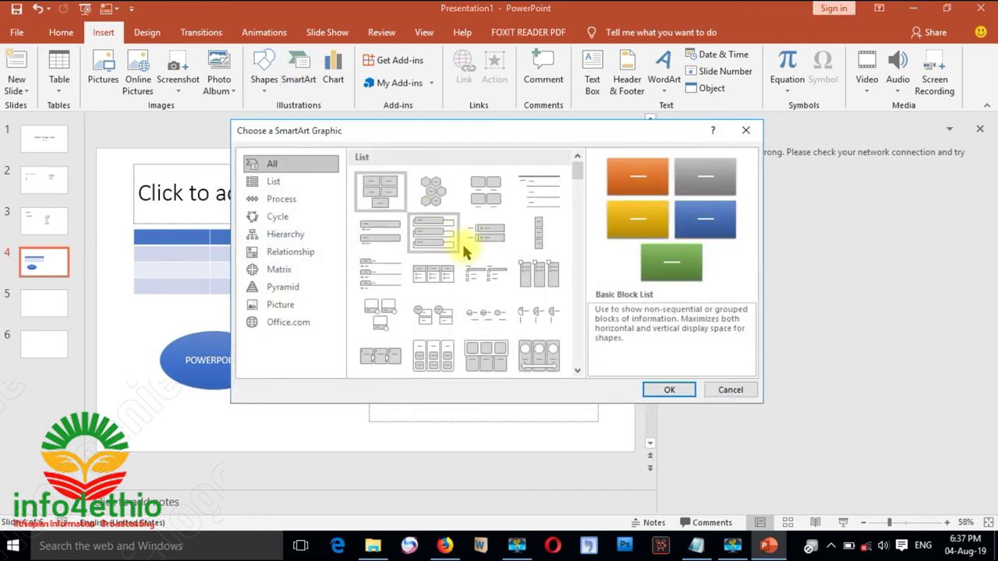
click(297, 201)
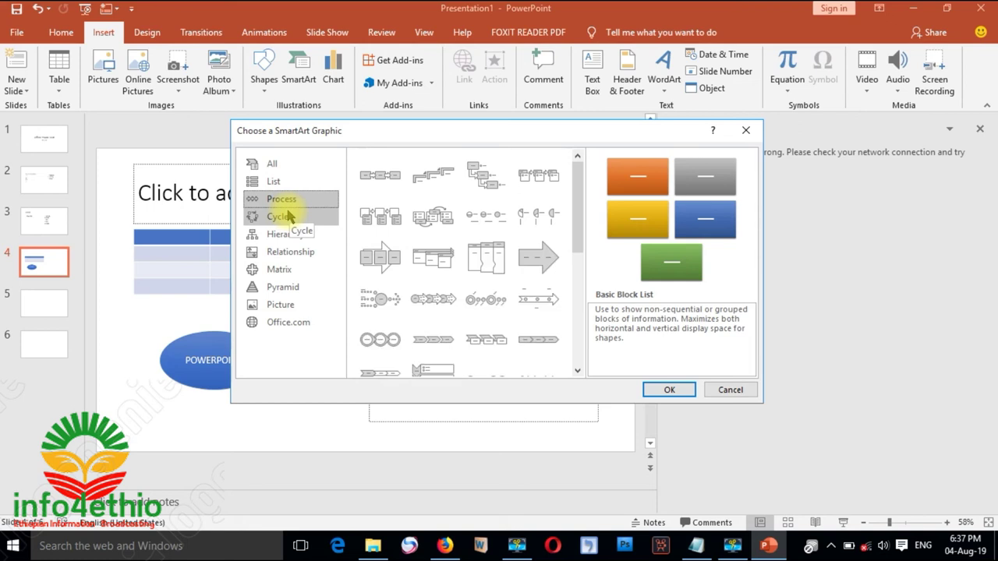
click(288, 216)
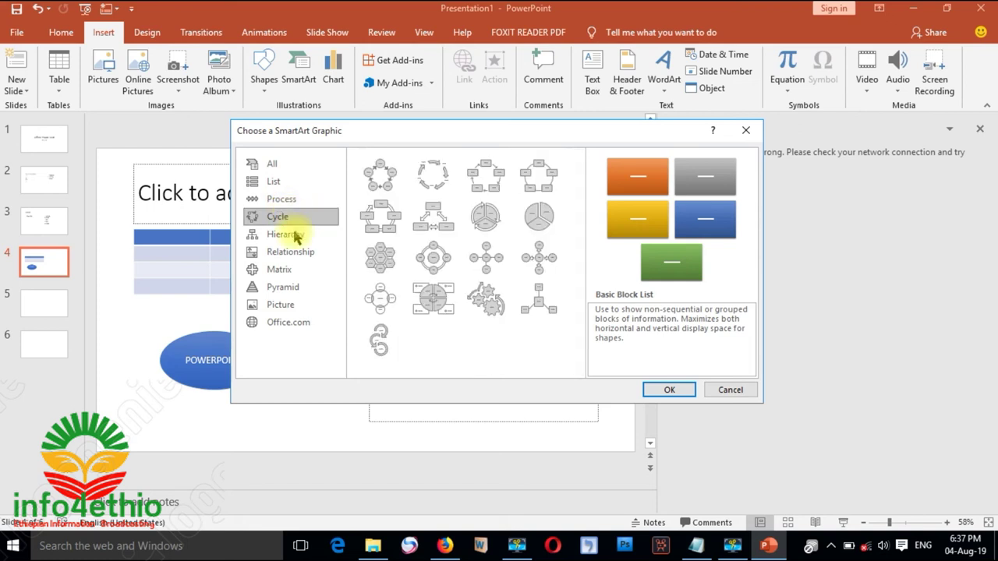
click(301, 239)
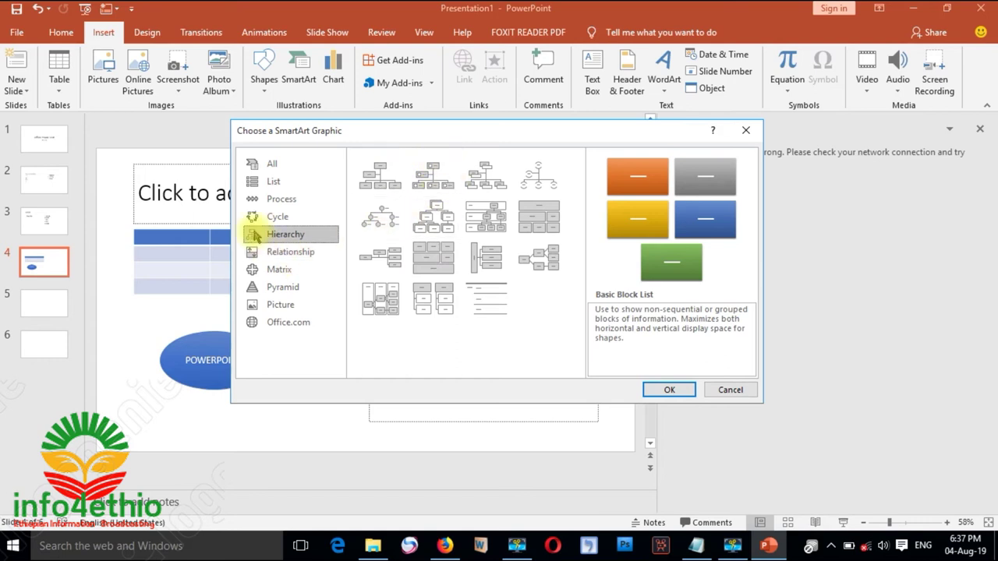
click(253, 217)
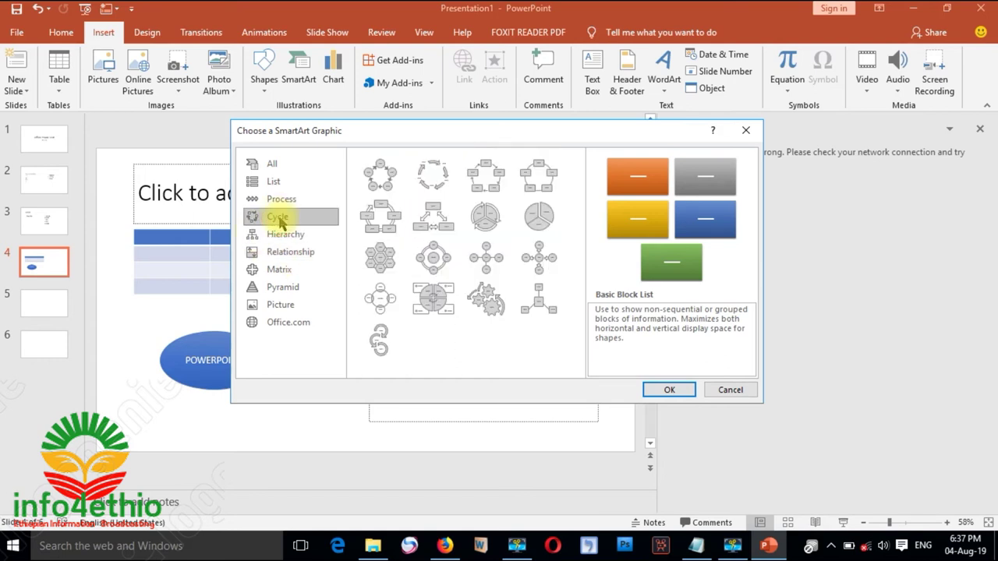
click(538, 218)
click(671, 390)
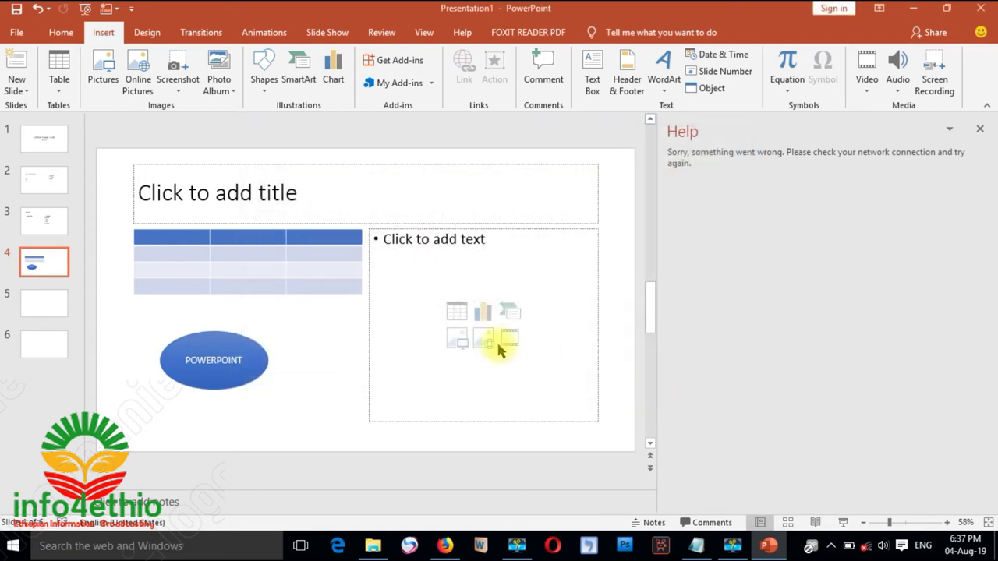
- Label the pie segments INPUT, PROCESS and OUTPUT
click(443, 305)
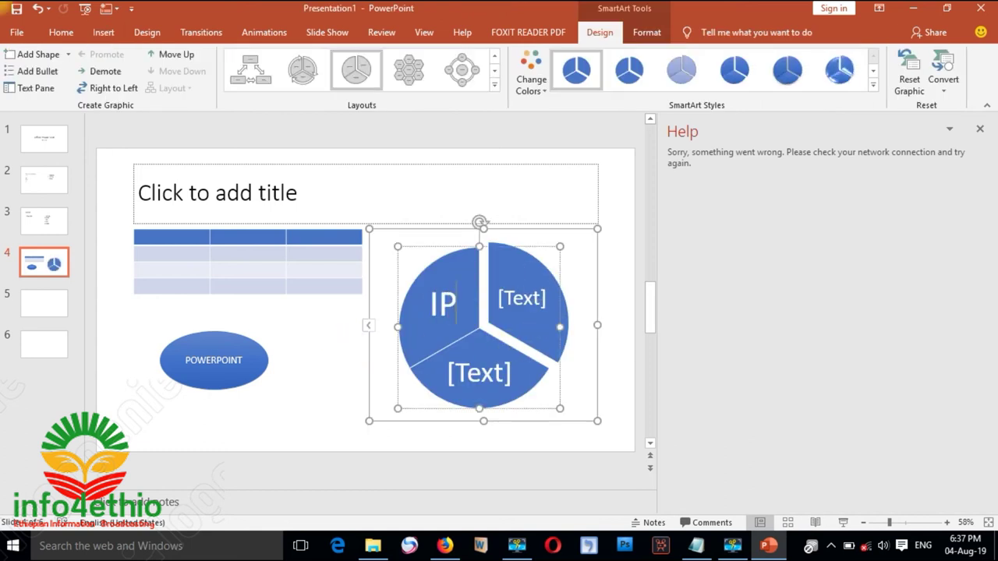
text(NPUT)
click(521, 298)
text(PROCESS)
click(478, 372)
text(OUT)
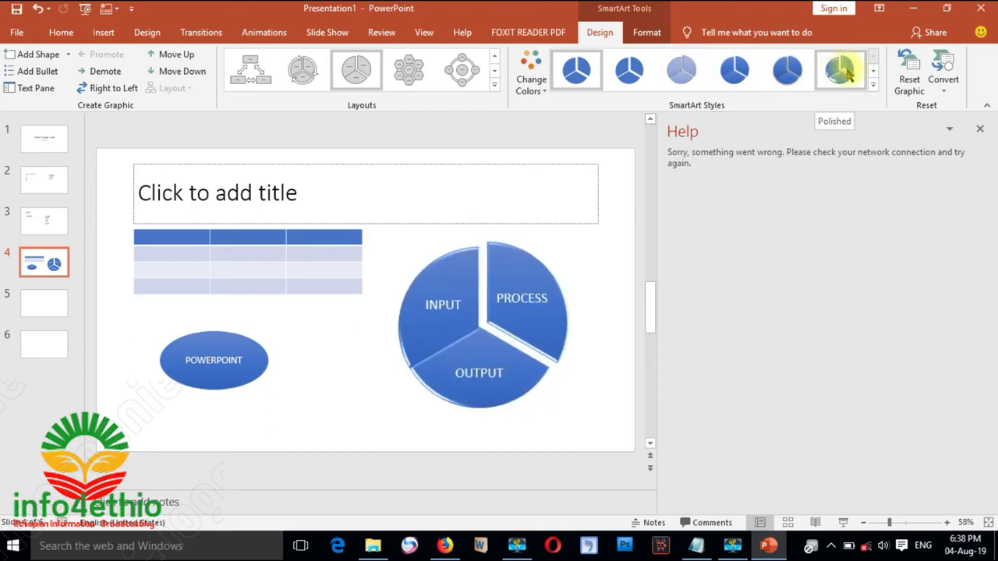
- Apply the 3-D Sunset Scene SmartArt style to the pie
click(873, 84)
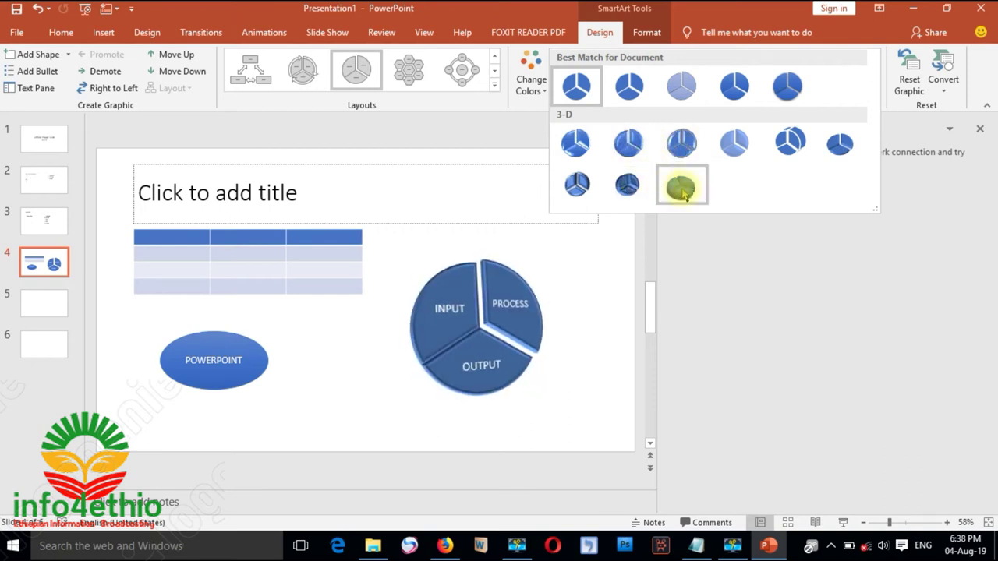
click(630, 186)
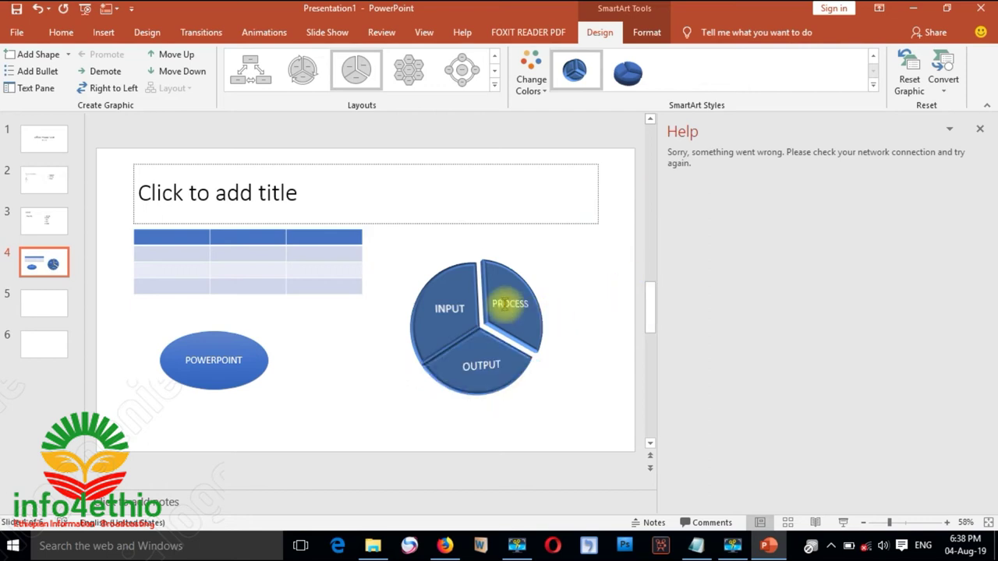
key(Escape)
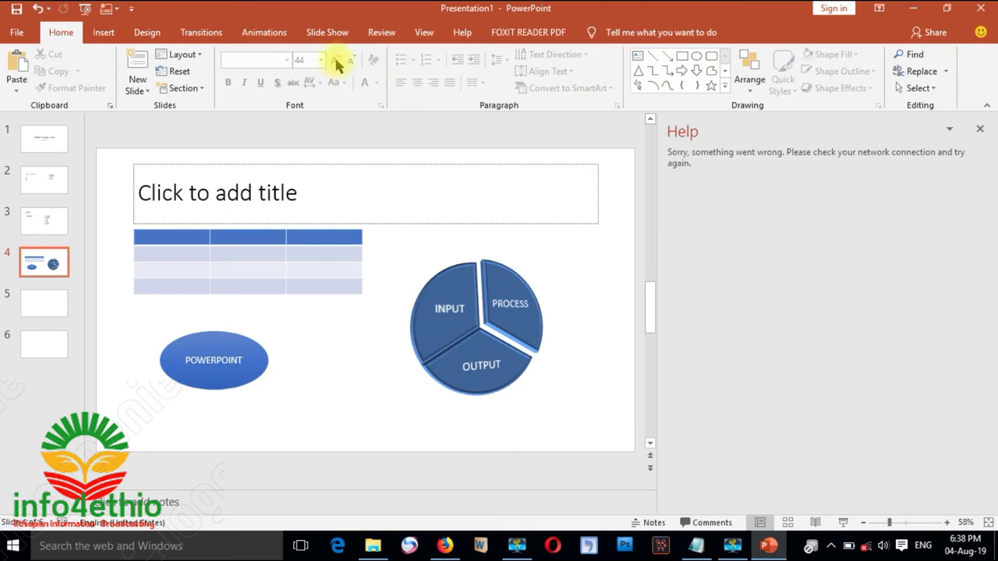
- Insert a 100% Stacked Line chart on slide 5
click(104, 35)
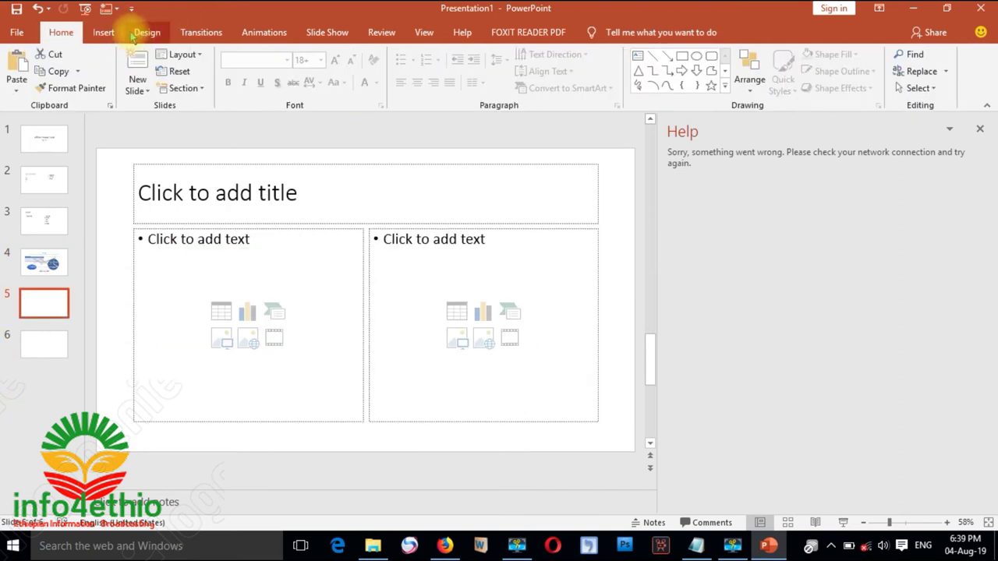
click(101, 32)
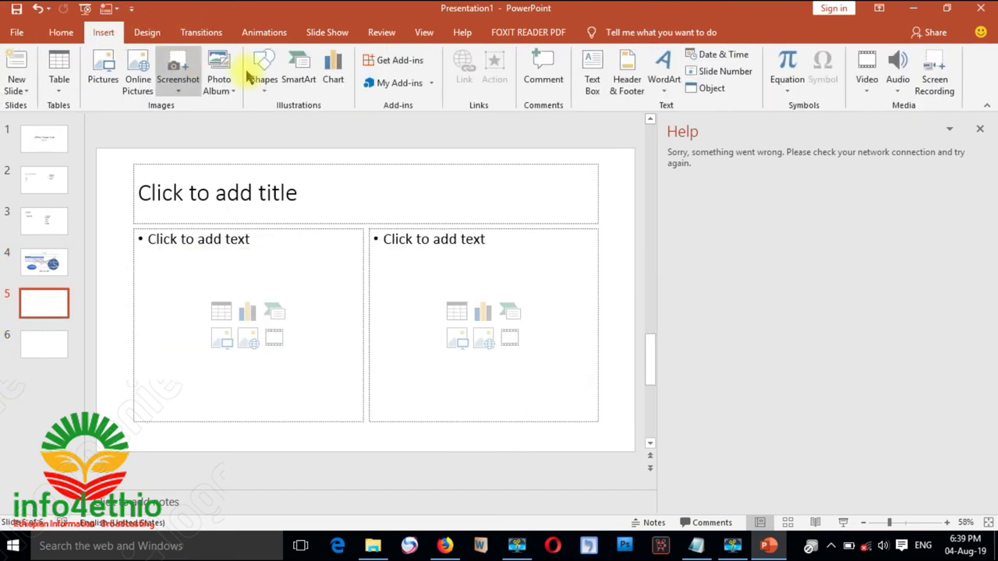
click(336, 73)
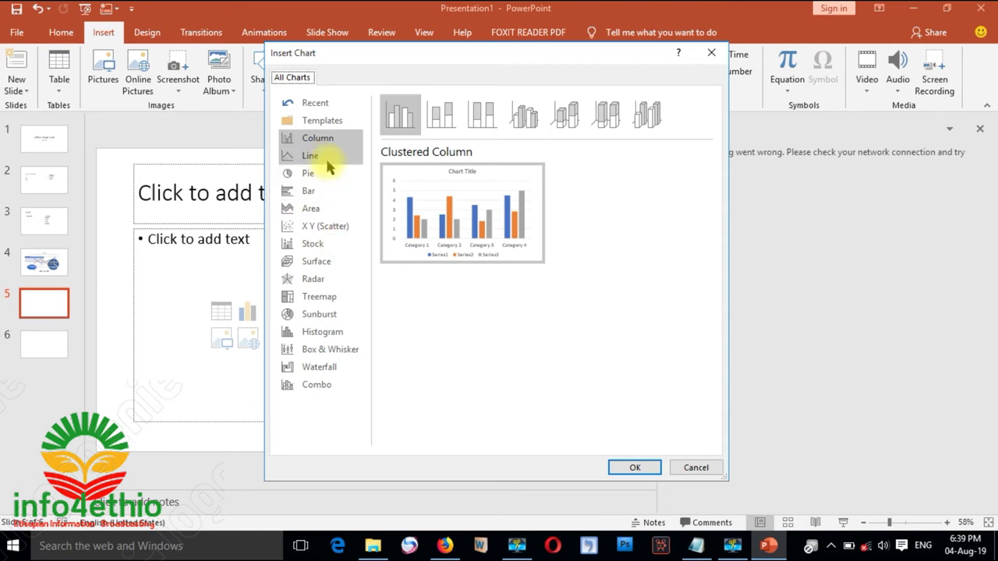
click(329, 157)
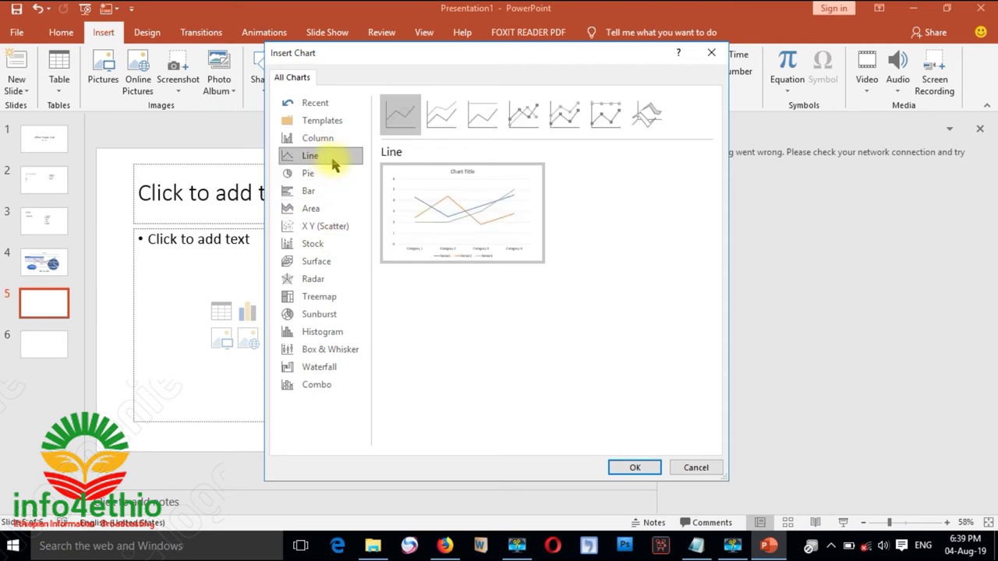
click(483, 115)
click(634, 468)
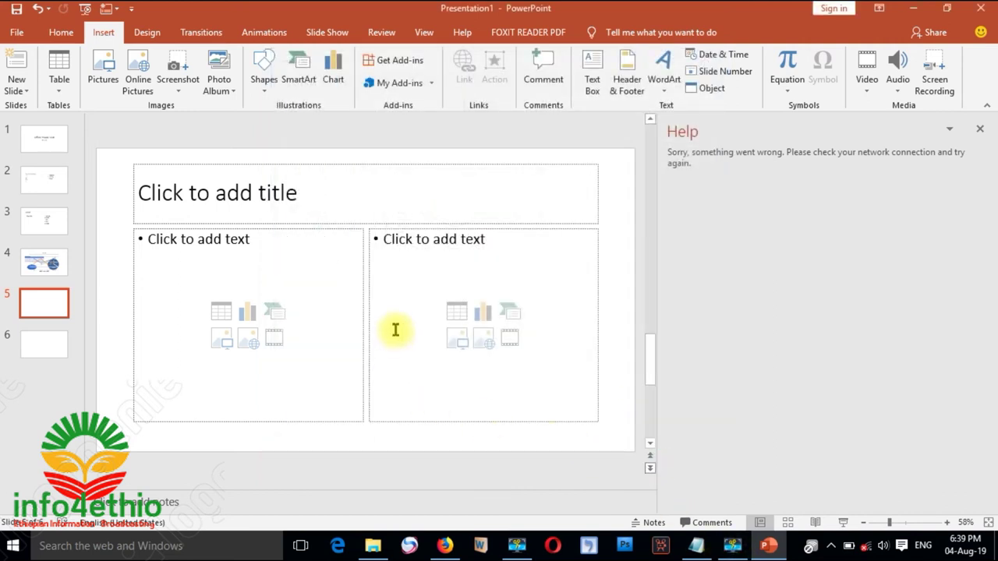
scroll(395, 329, down, 1)
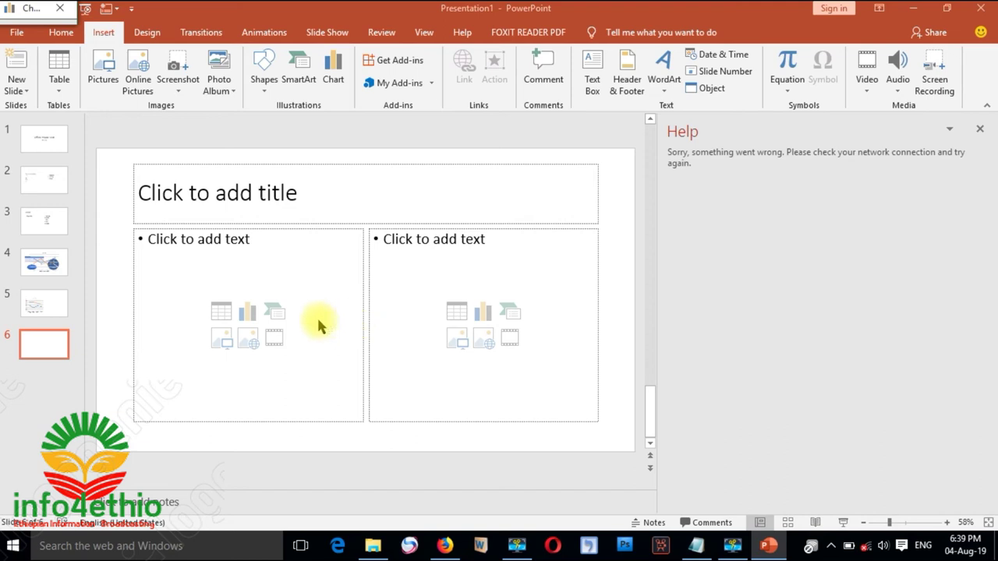
click(42, 312)
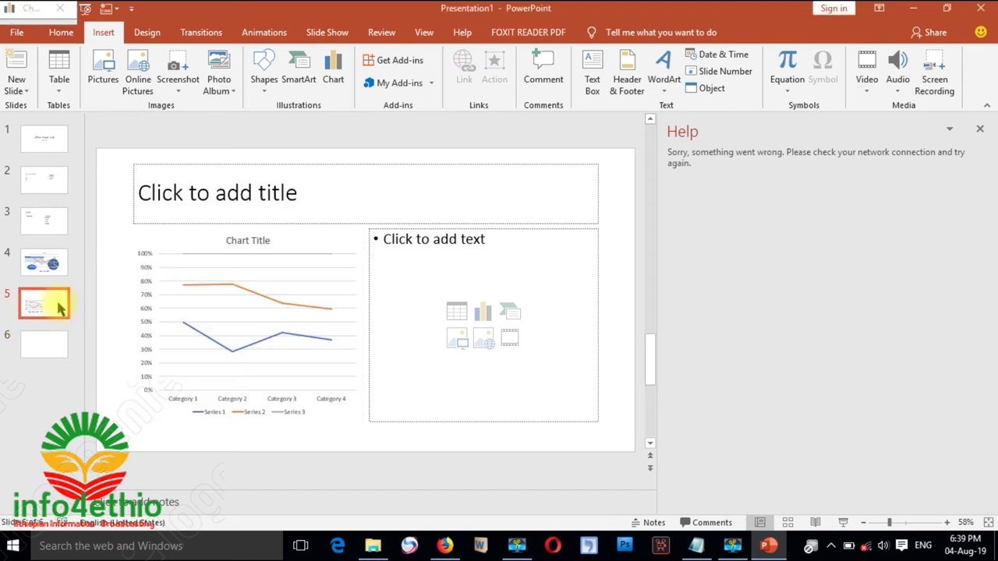
- Give the line chart a patterned chart style, then deselect it
click(258, 306)
click(294, 314)
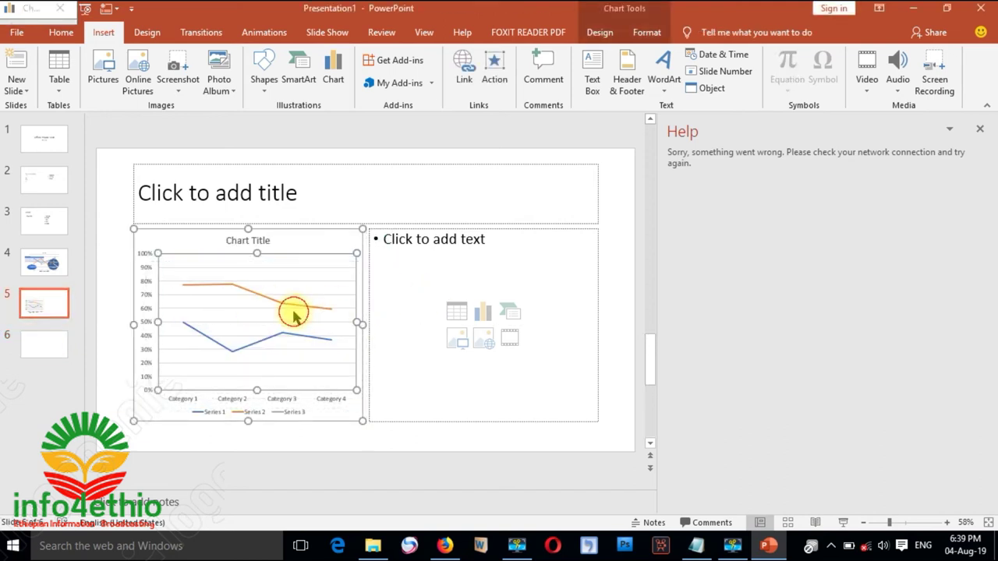
double_click(292, 282)
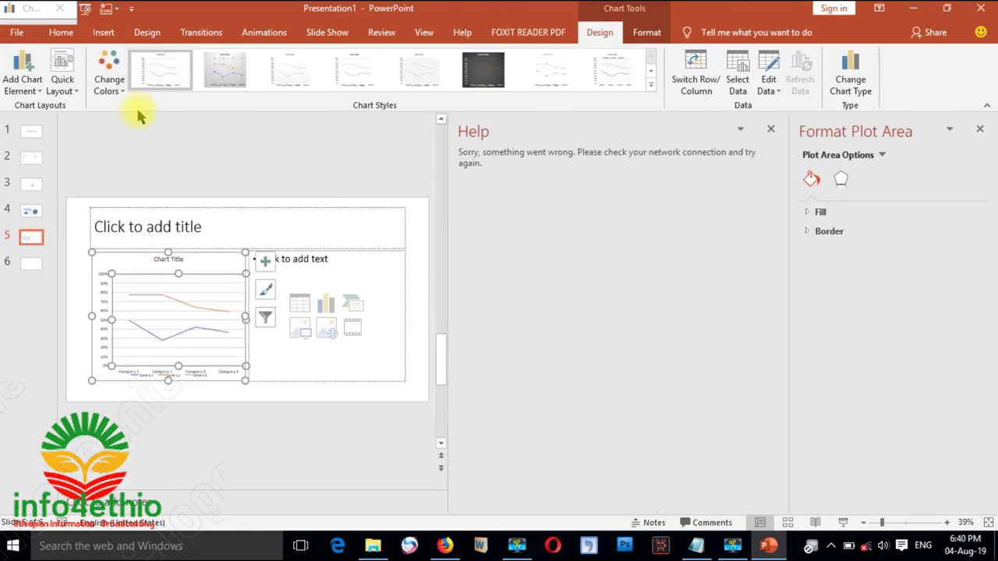
click(360, 72)
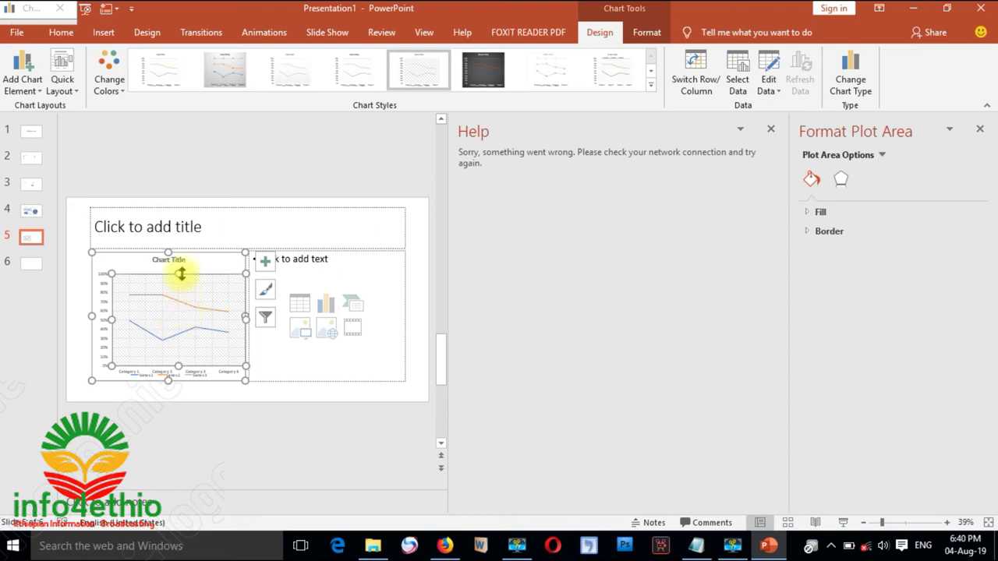
click(191, 309)
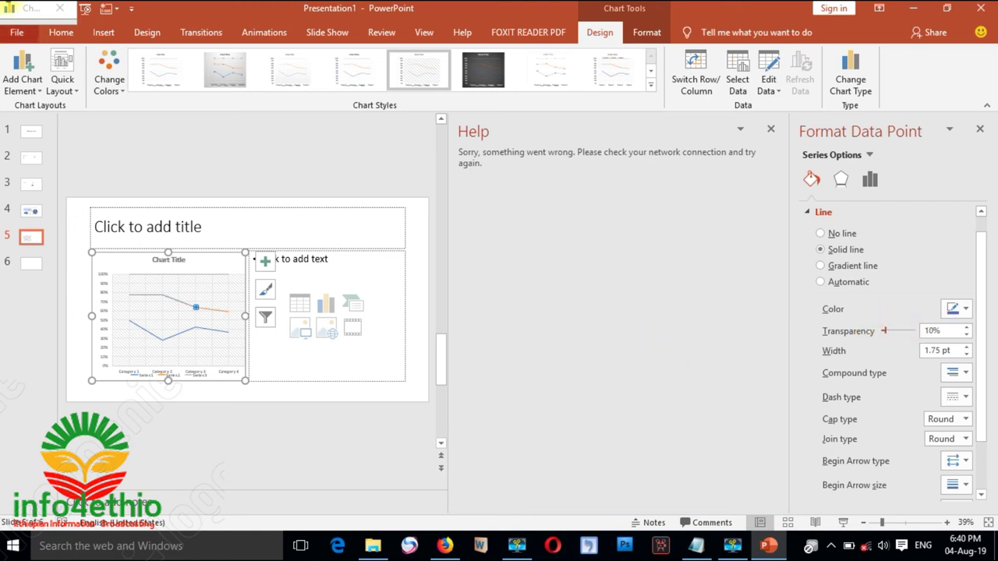
click(105, 33)
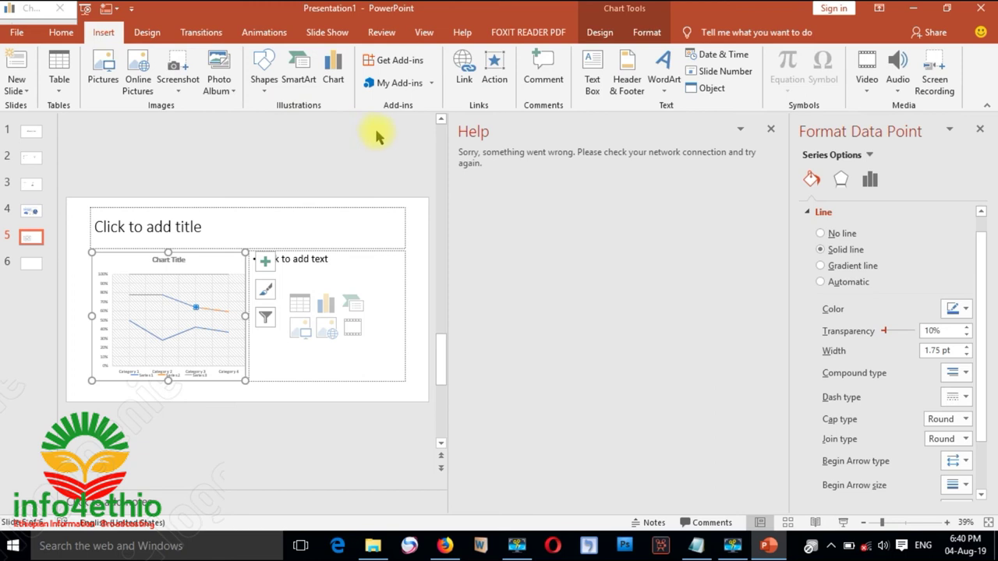
right_click(179, 296)
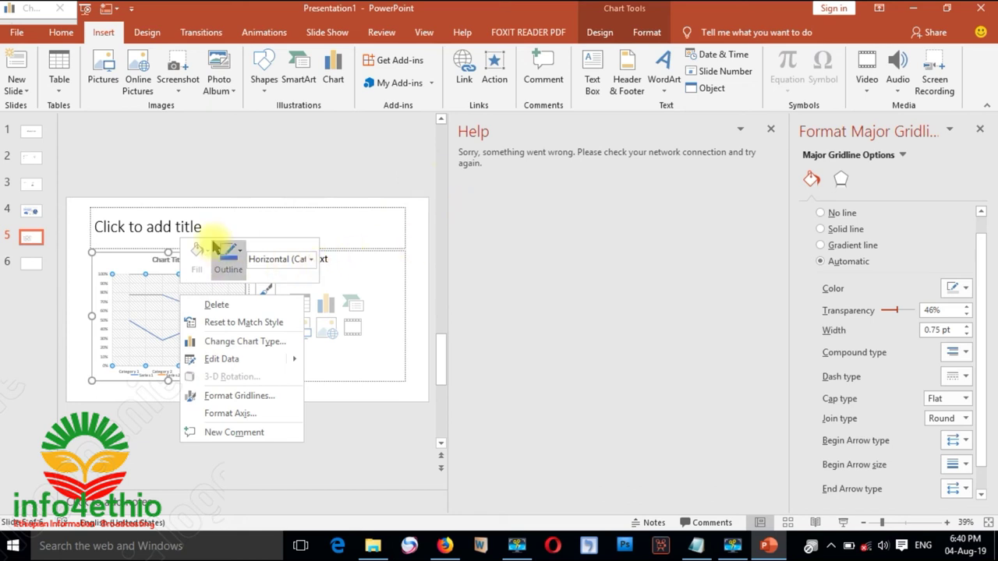
click(263, 167)
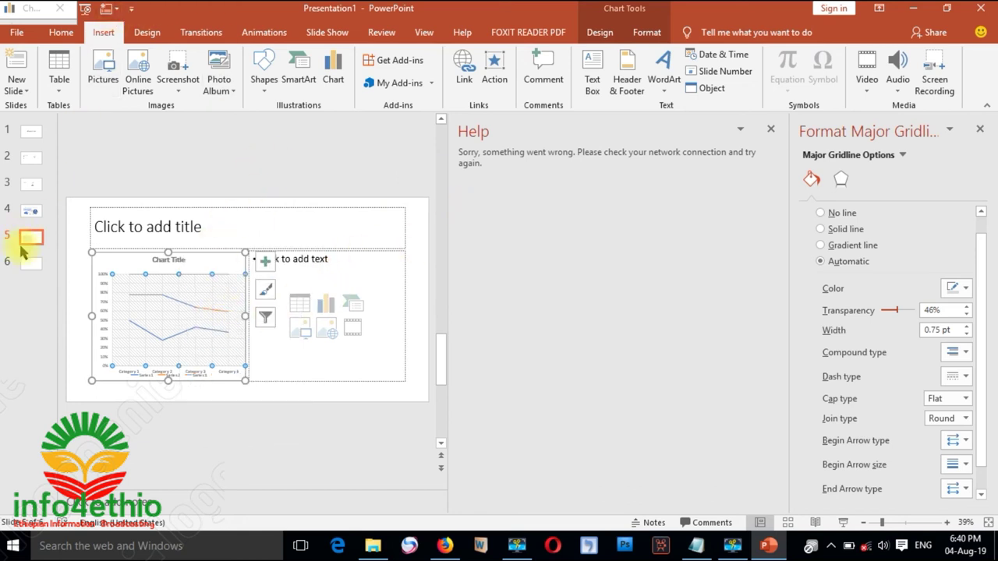
click(30, 173)
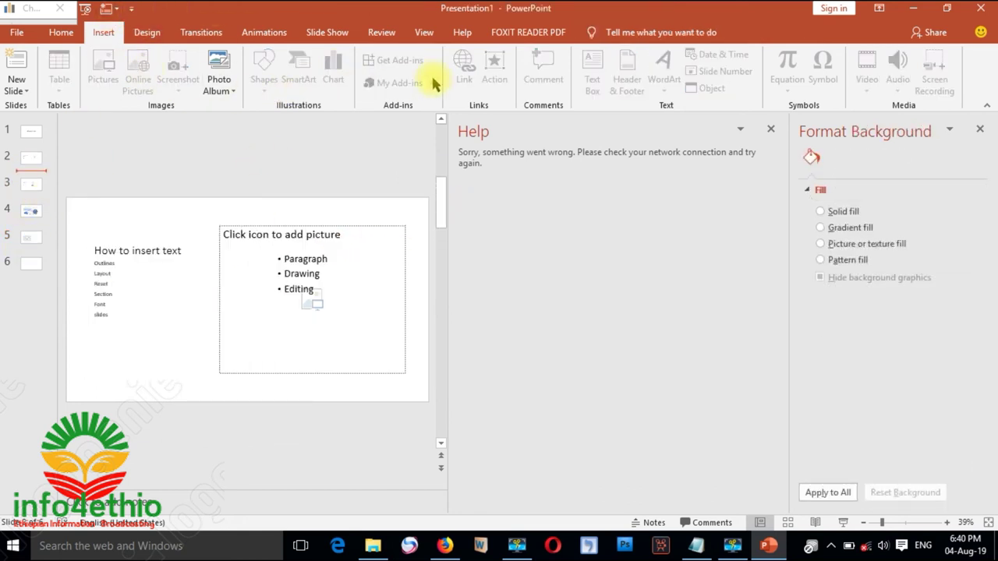
- Show slide 2 and close the Format Background and Help panes
click(2, 156)
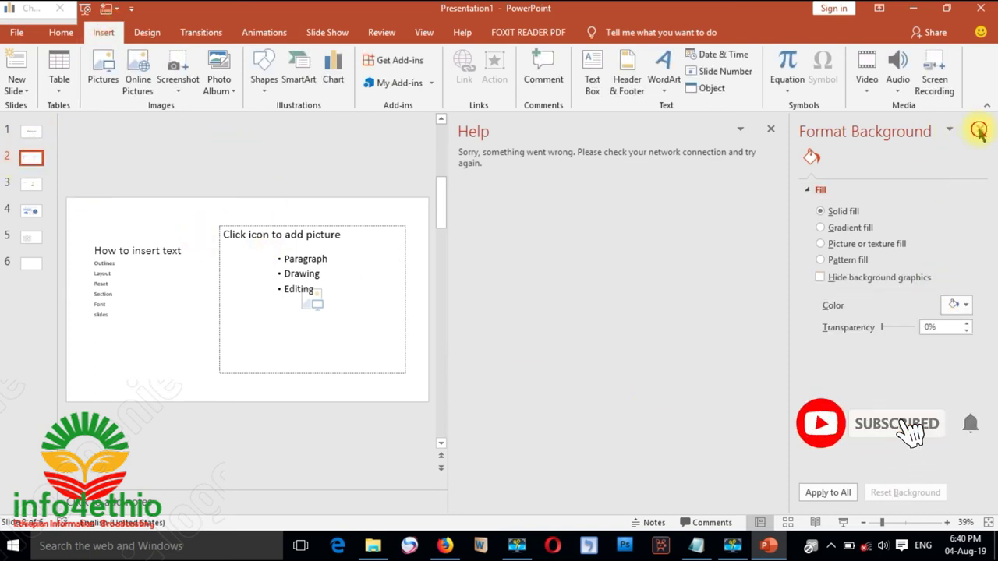
click(978, 131)
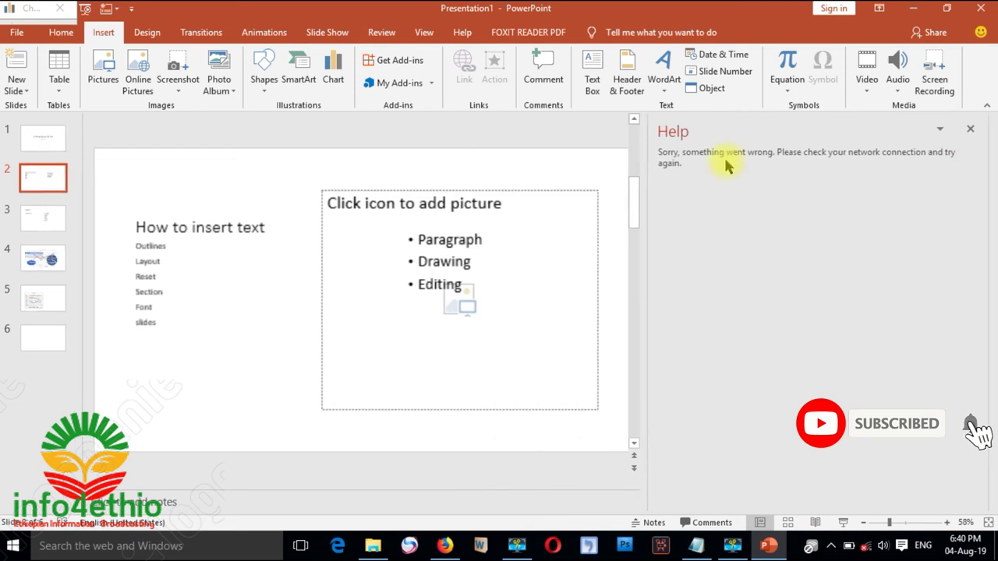
click(980, 131)
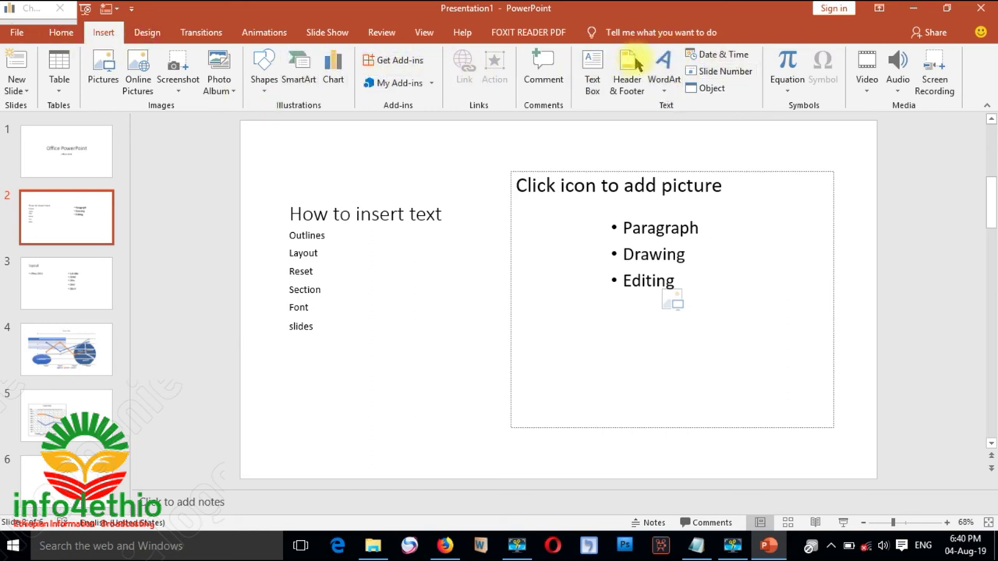
- Insert WordArt in the chosen style reading 'THIS IS MY POWERPOINT'
click(665, 92)
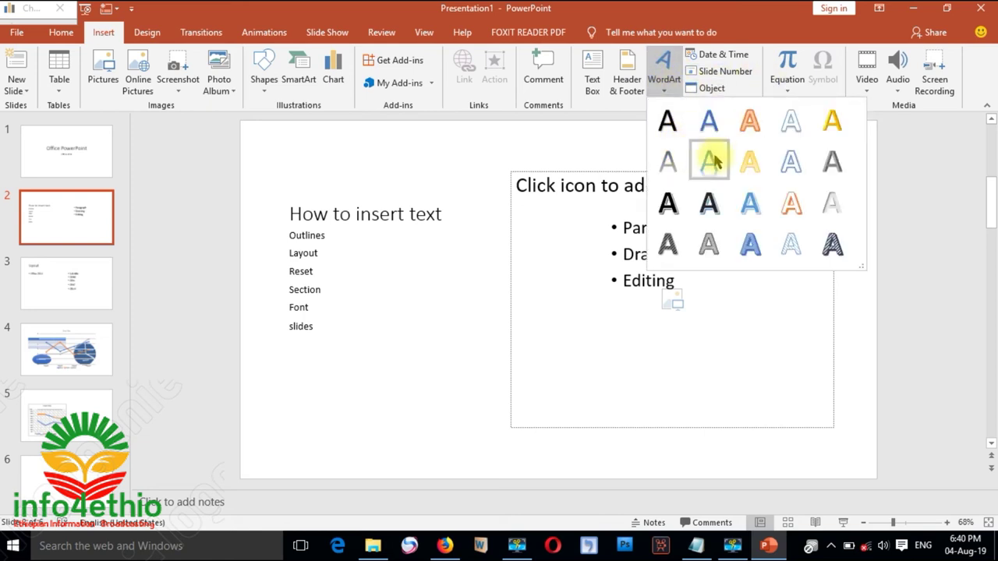
click(795, 160)
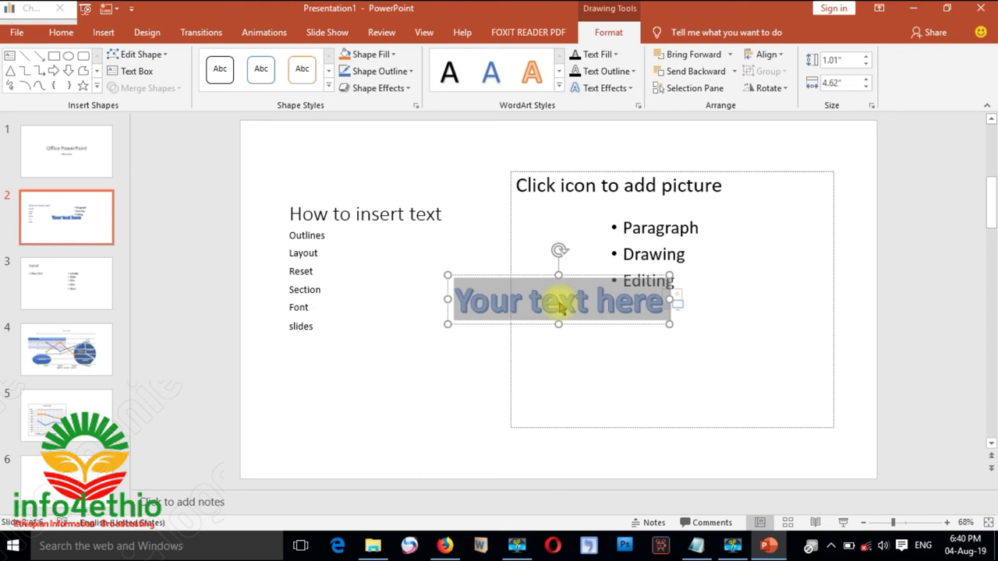
text(THIS IS MY)
key(BackSpace)
text(MY POWER PI)
key(BackSpace)
key(BackSpace)
key(BackSpace)
text(PO)
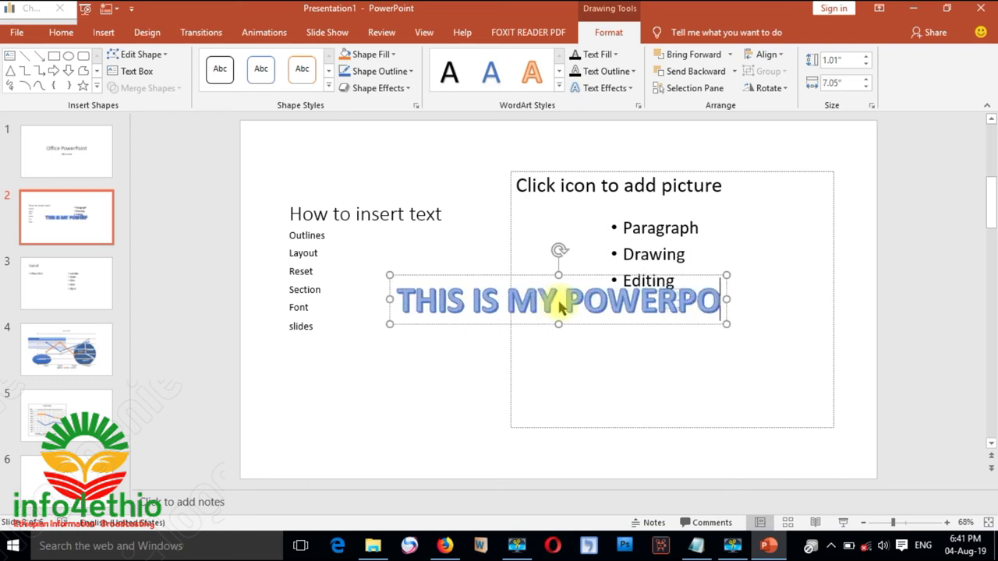
text(INT)
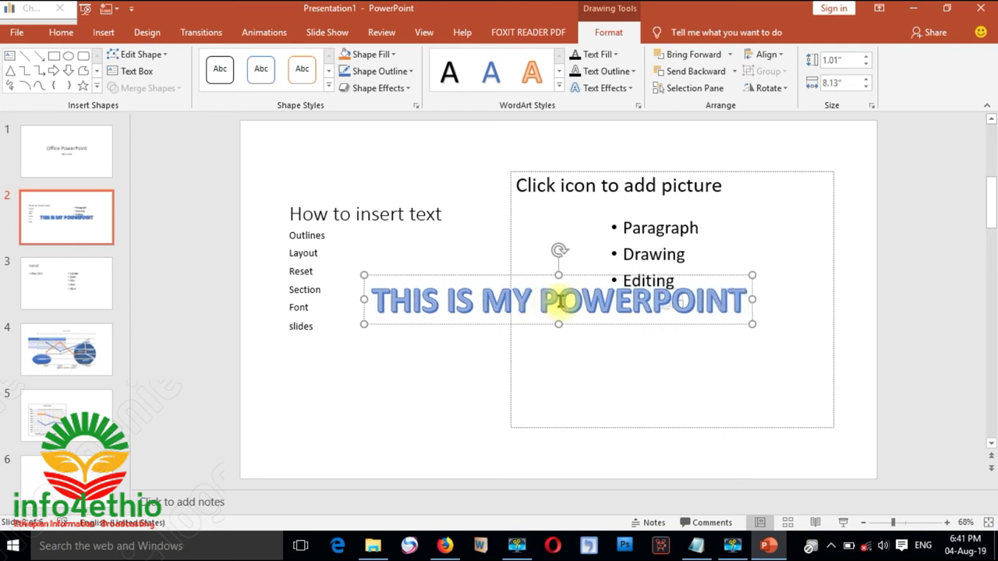
- Move the WordArt heading up to the top of the slide
click(452, 377)
click(580, 300)
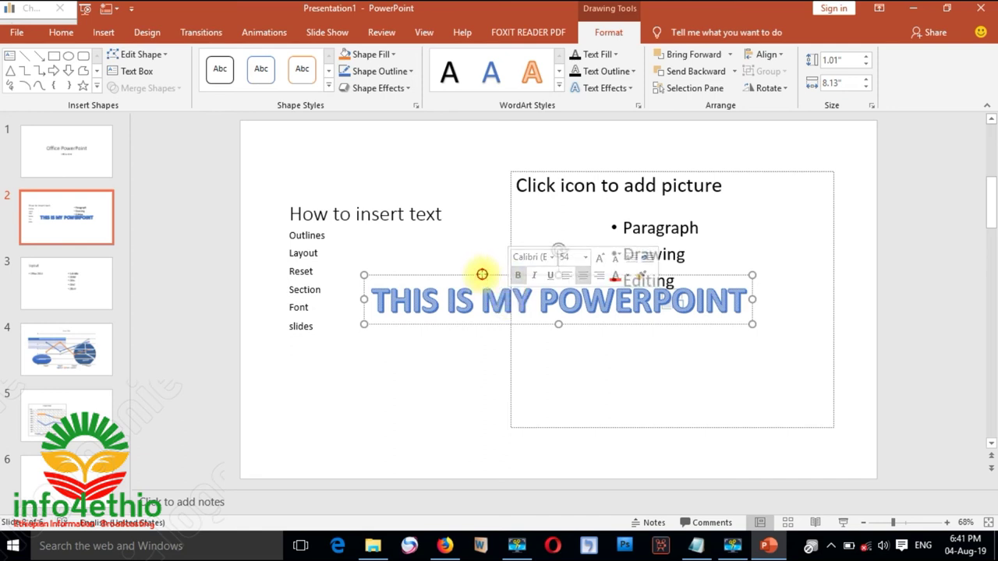
drag(481, 275, 408, 122)
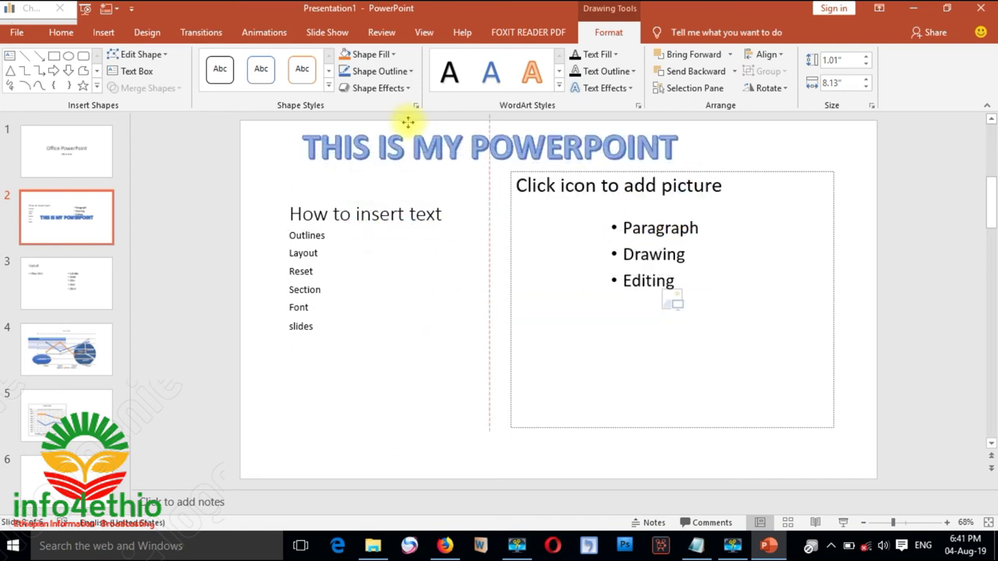
- Give the word POWERPOINT in the heading the last, grey patterned WordArt style
click(164, 260)
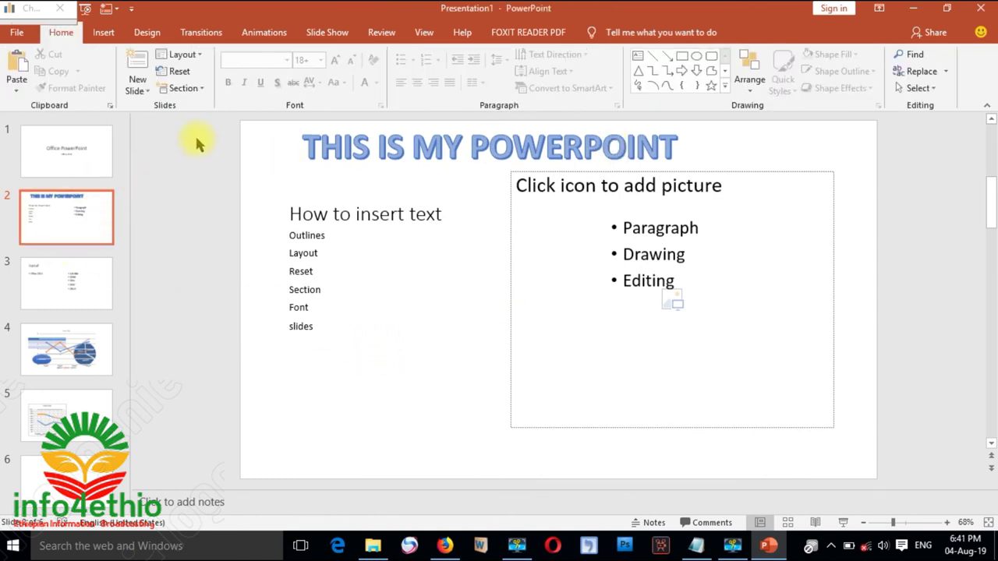
double_click(492, 159)
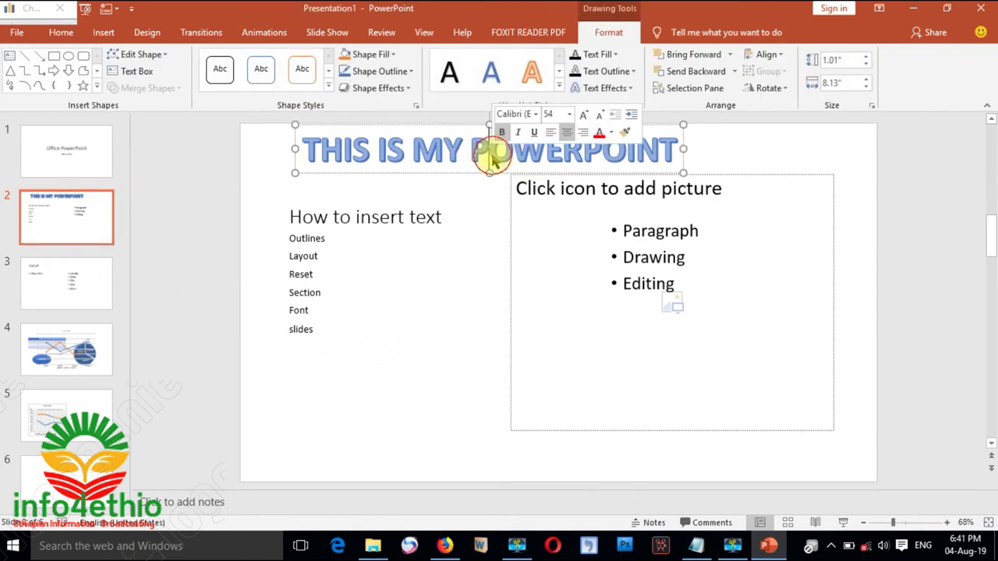
click(560, 87)
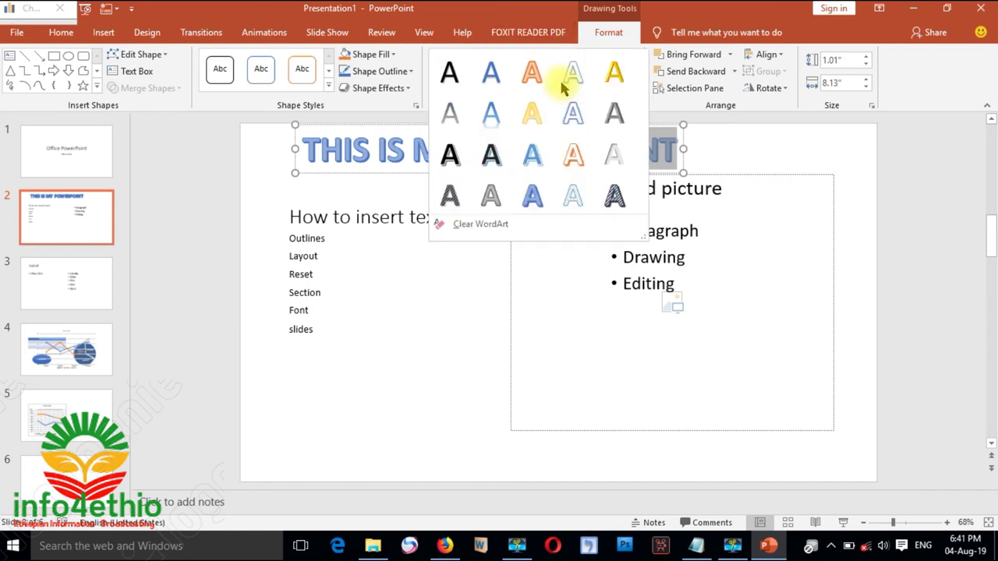
click(616, 195)
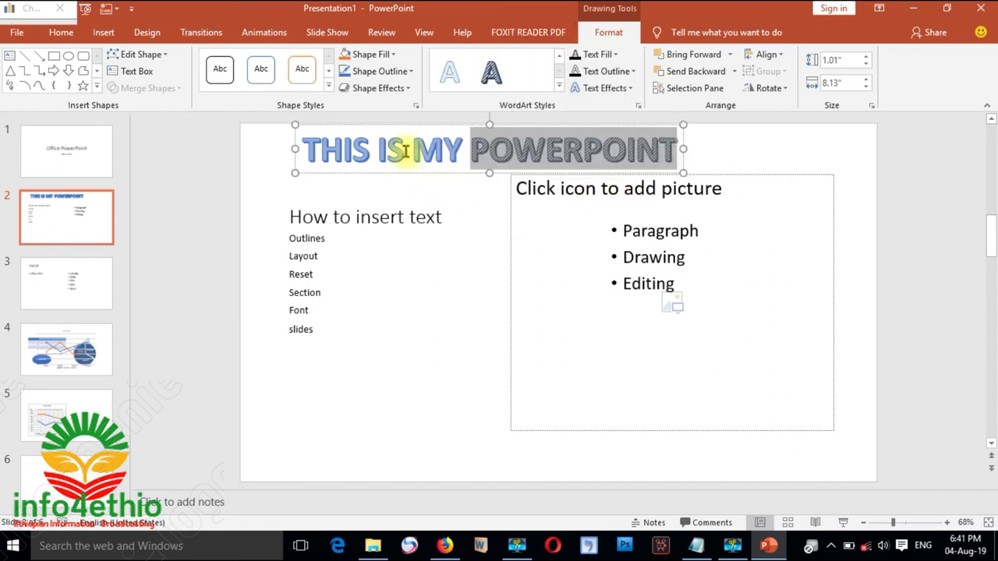
click(156, 215)
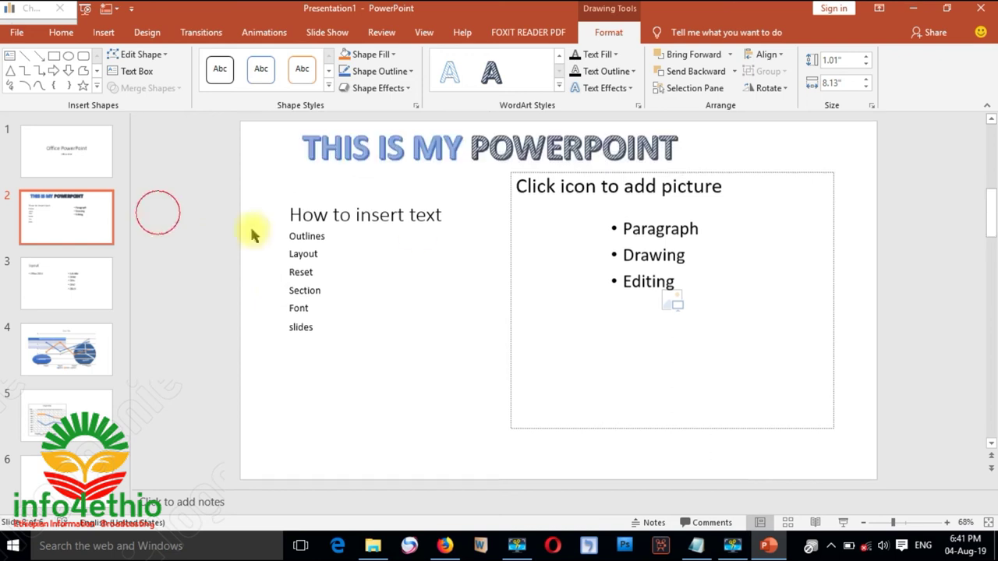
click(103, 32)
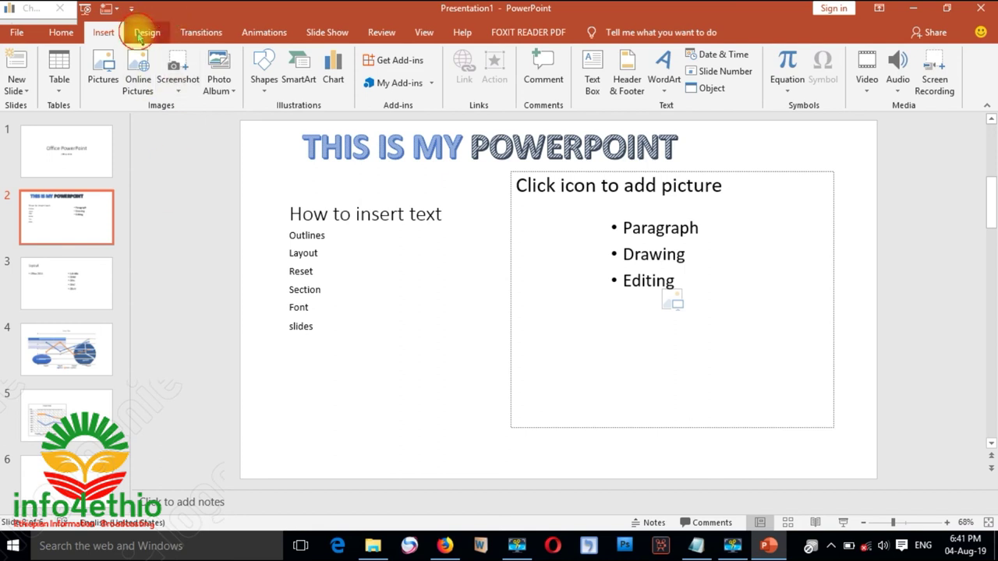
- Apply the feather-patterned theme to all slides with its black colourful-wave variant
click(140, 34)
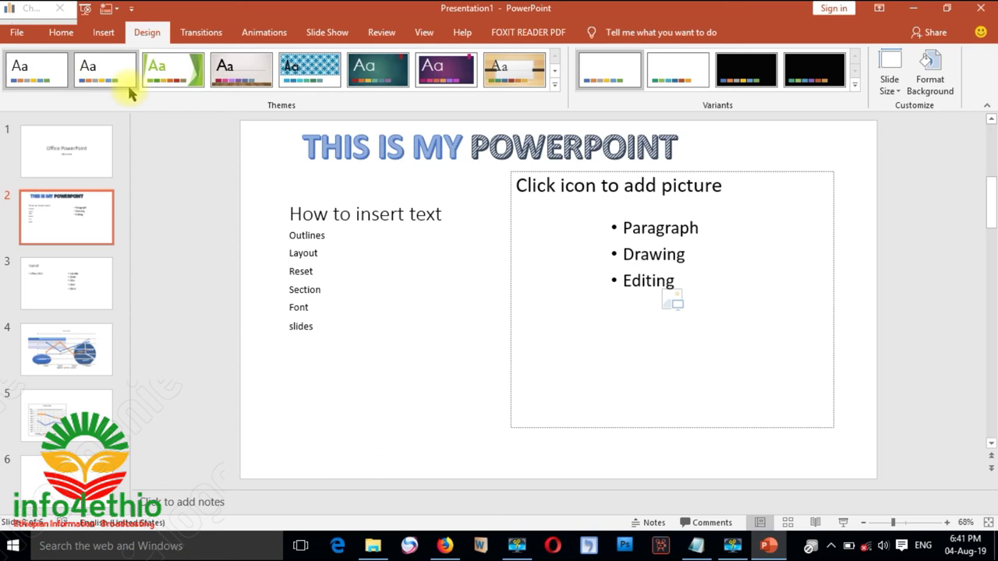
click(181, 71)
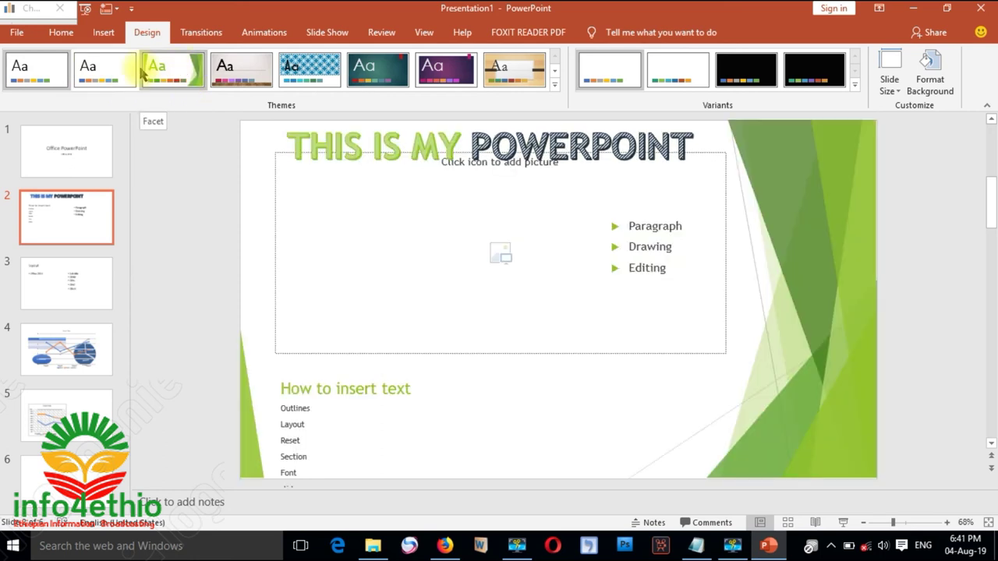
click(72, 156)
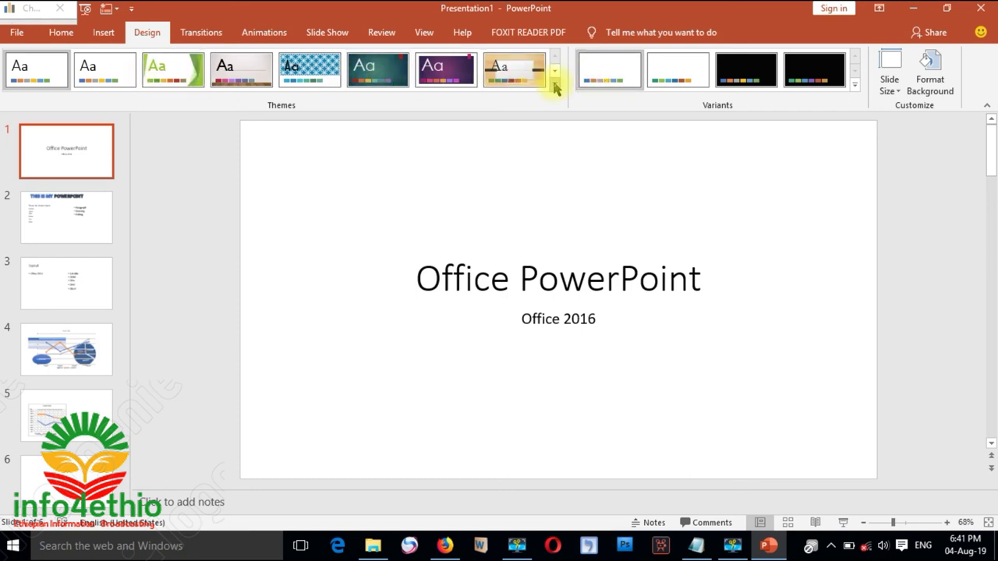
click(554, 85)
scroll(218, 222, down, 1)
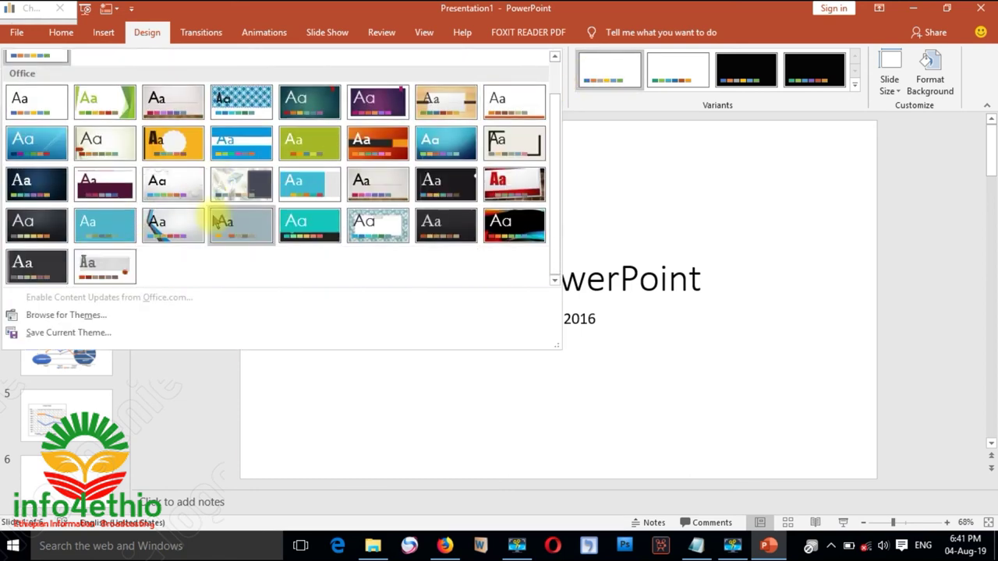
scroll(217, 220, up, 1)
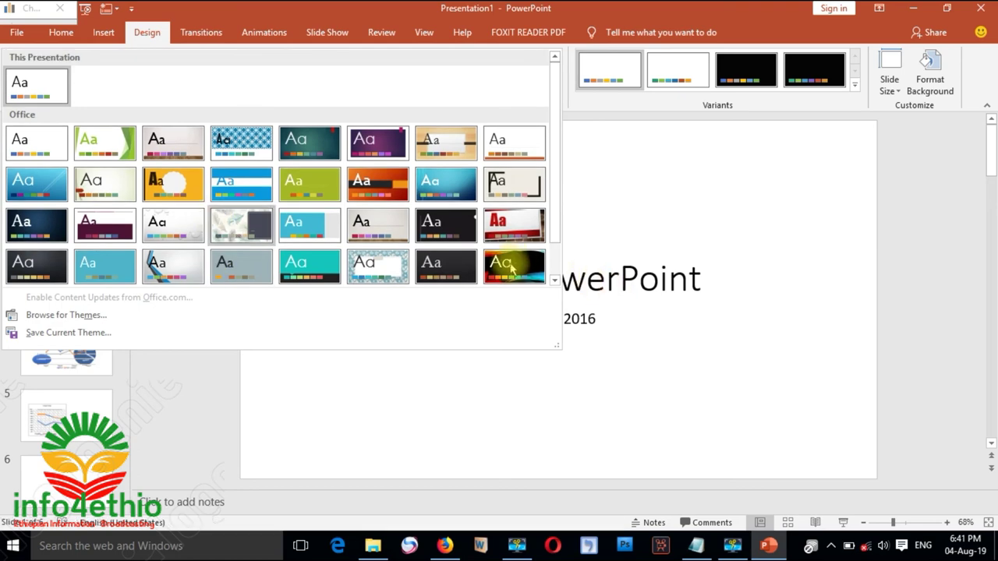
click(510, 266)
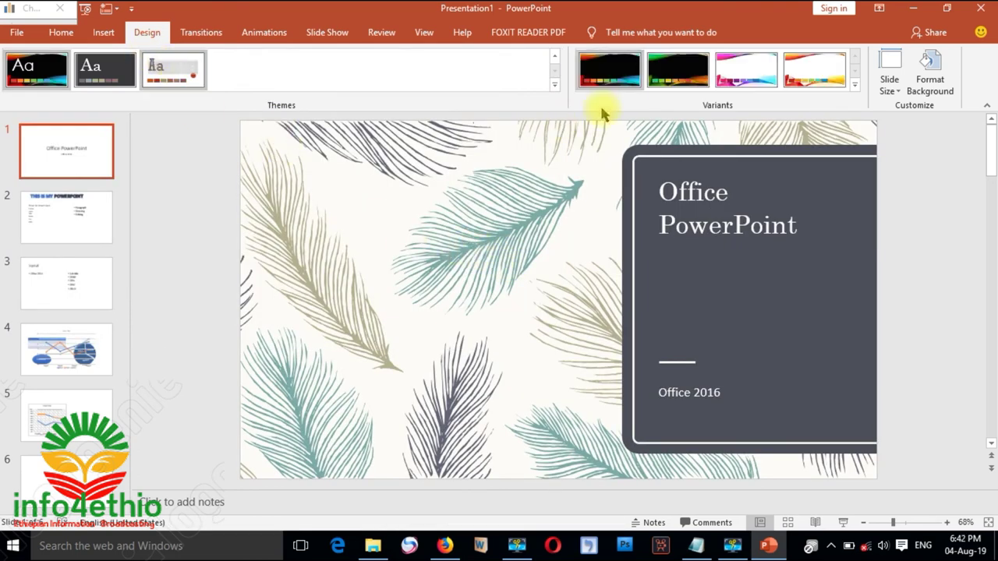
click(587, 74)
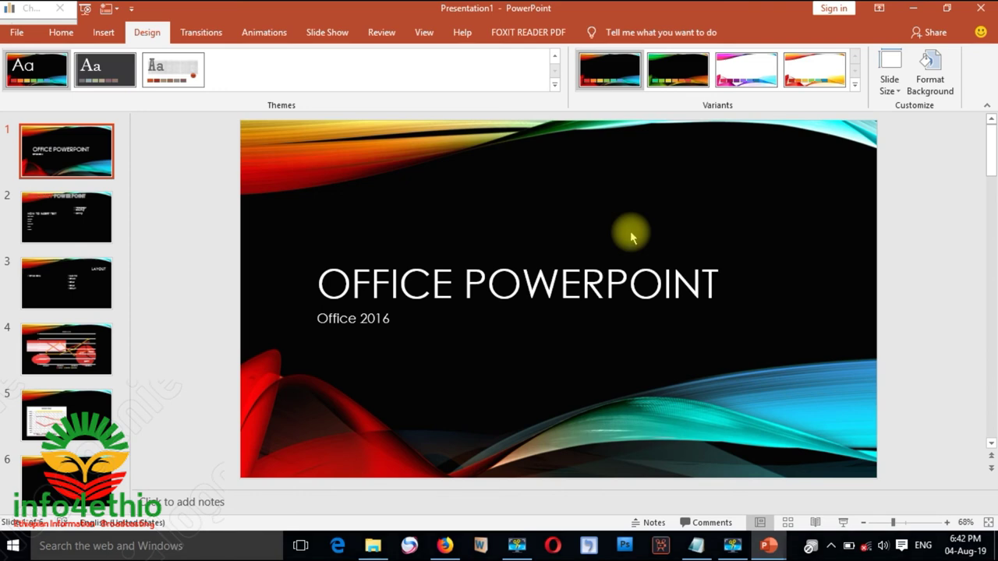
key(F5)
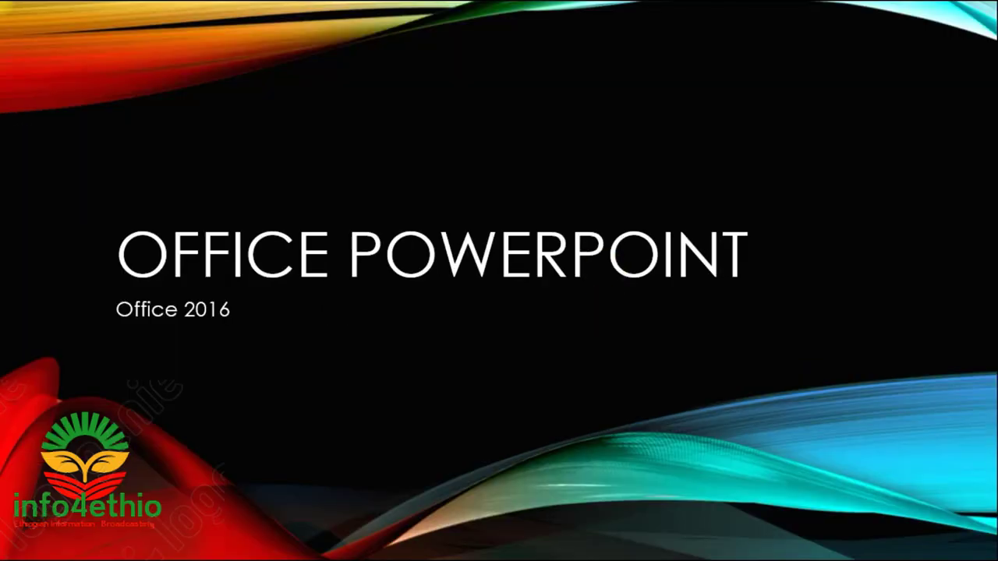
key(Right)
key(Right)
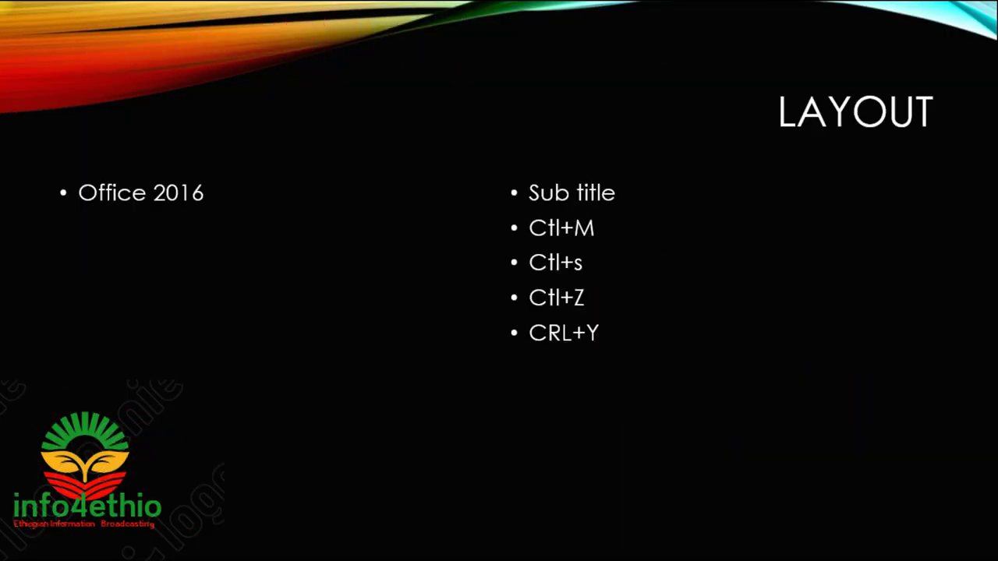
key(Right)
key(Right)
key(Left)
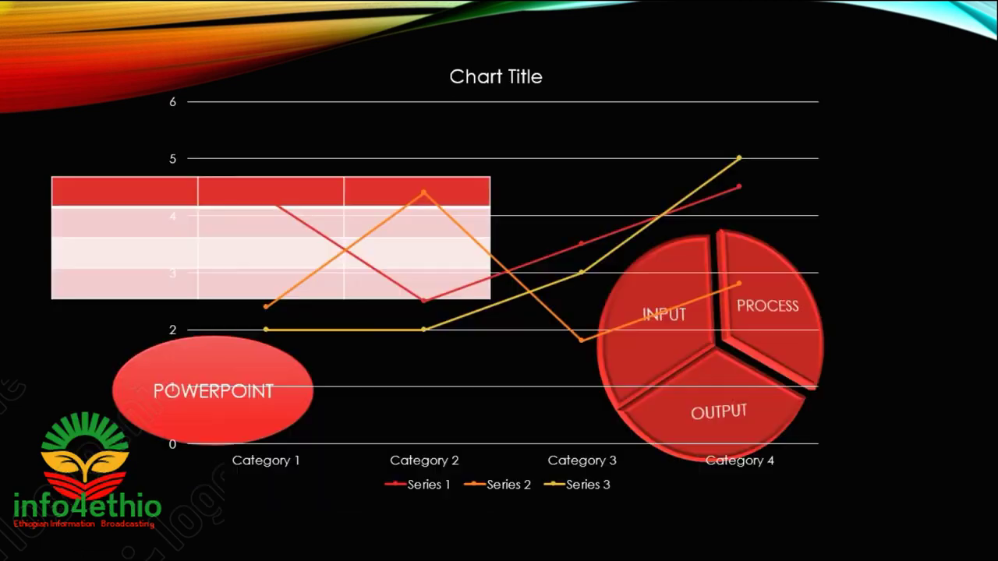
key(Left)
key(Left)
key(Left)
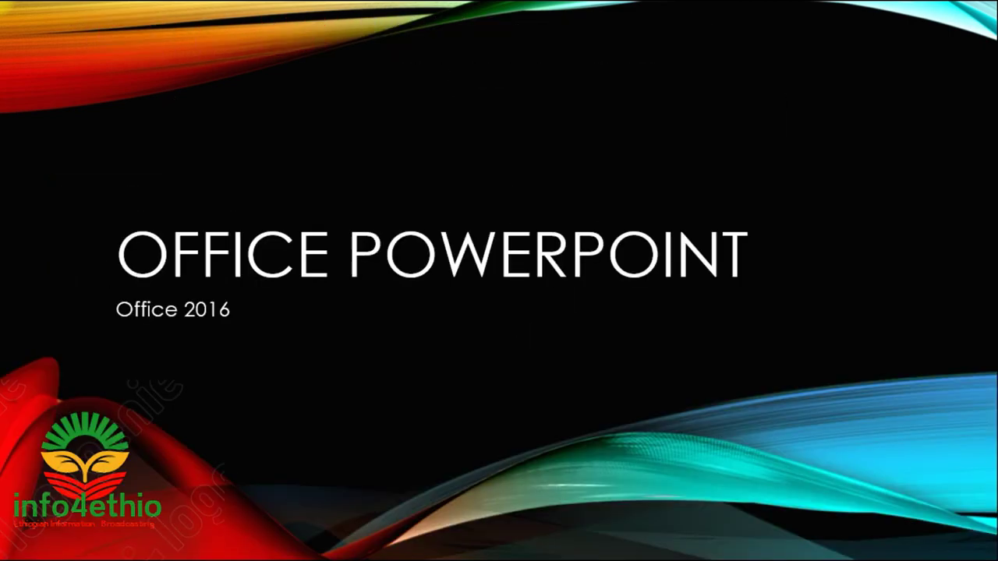
key(Escape)
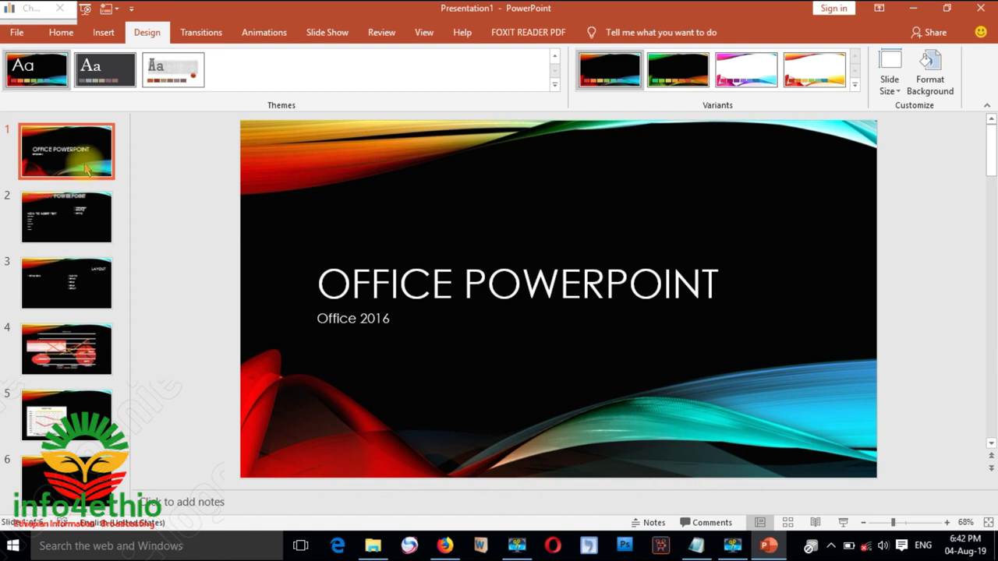
click(175, 169)
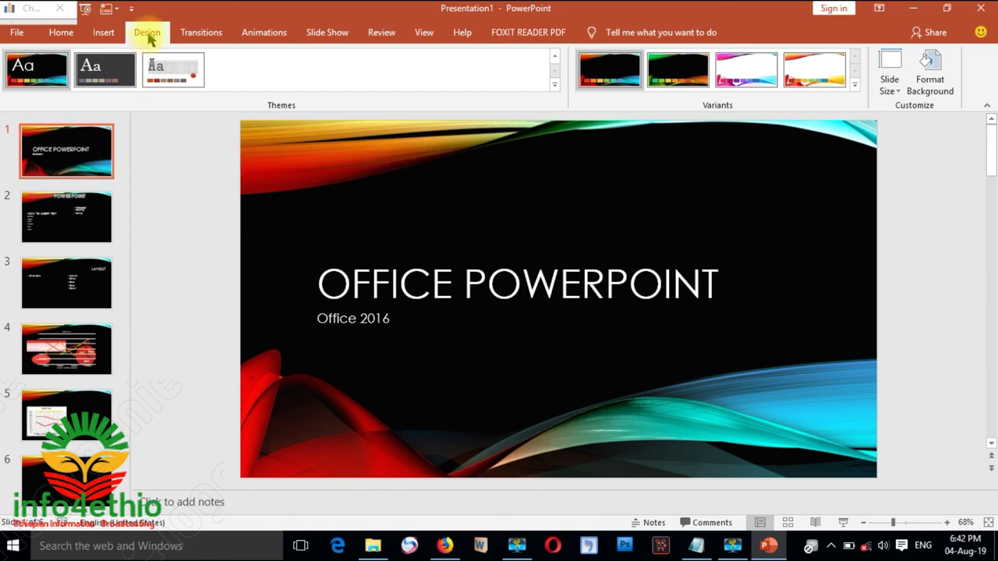
- Open Format Background from the Design tab and select the title slide
click(79, 238)
click(81, 283)
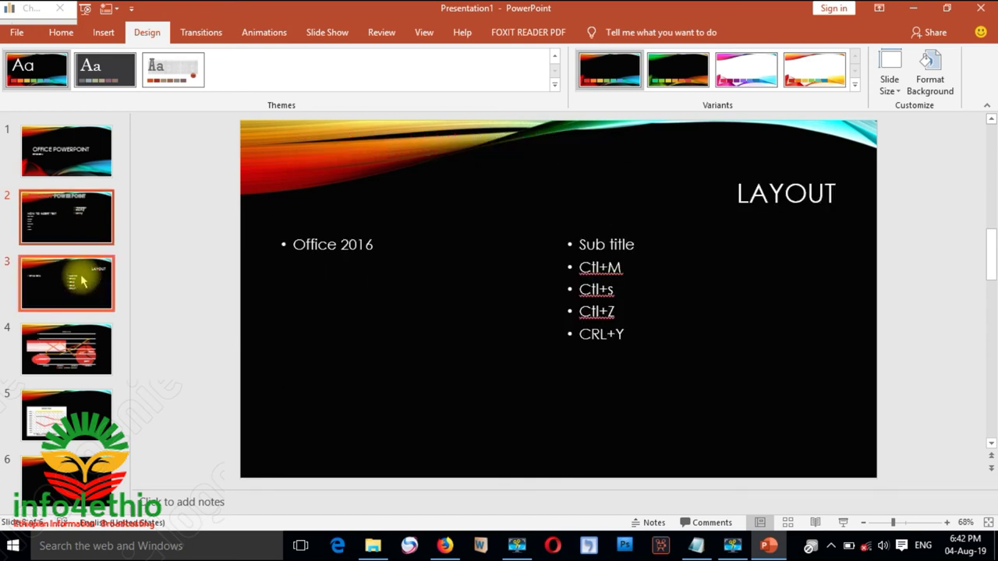
click(932, 71)
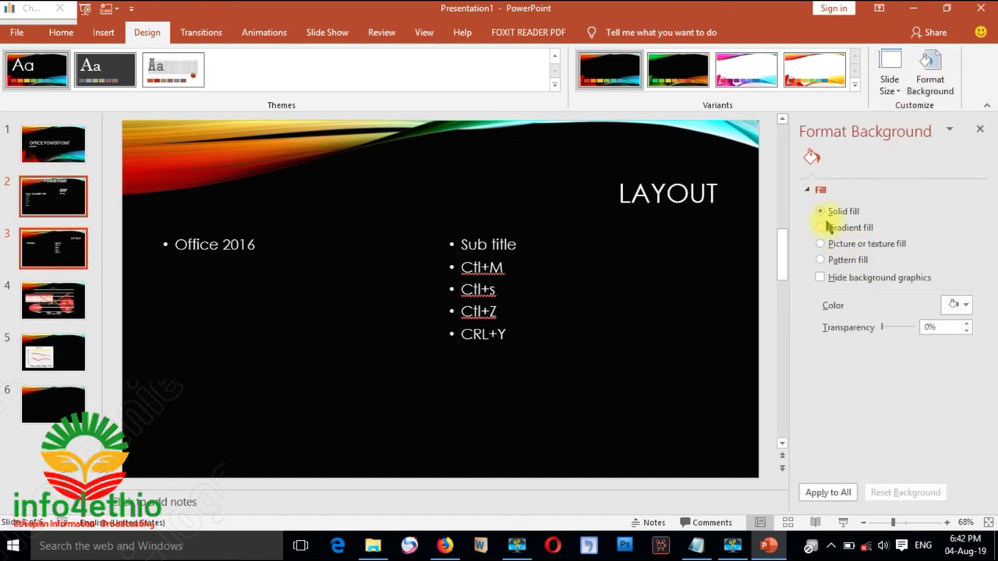
click(53, 143)
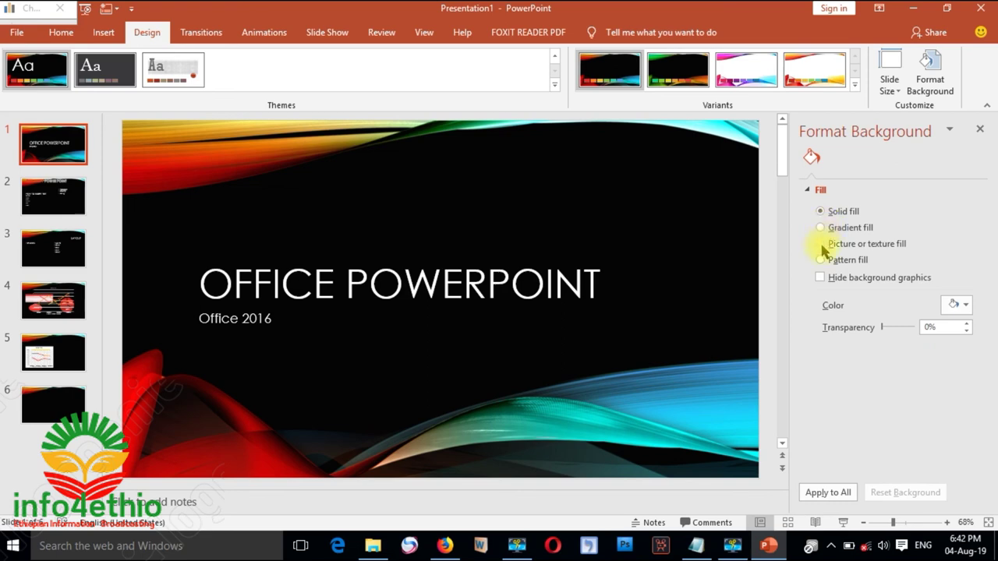
- Try a texture fill, then red stripe, diagonal and dot pattern backgrounds
click(820, 244)
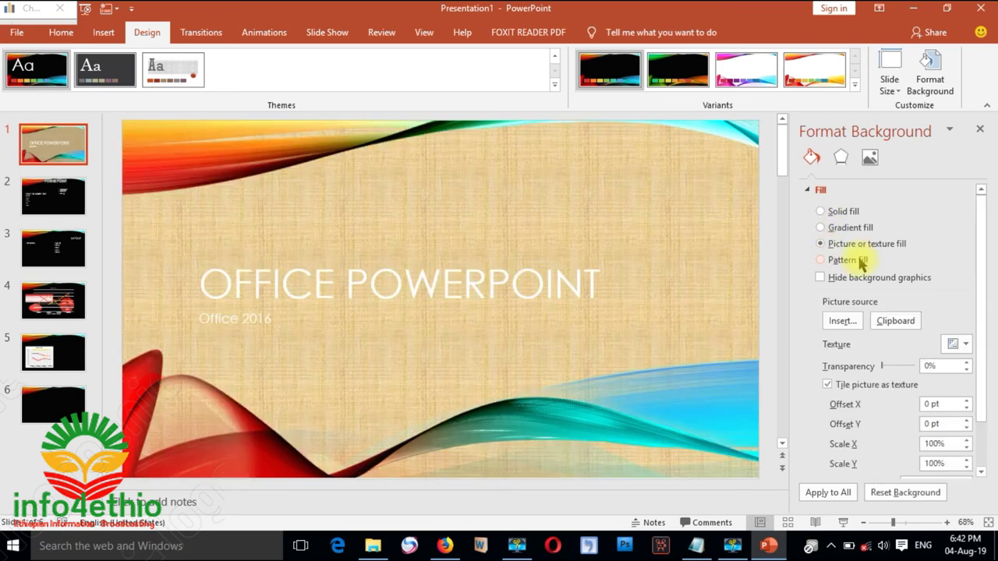
click(821, 260)
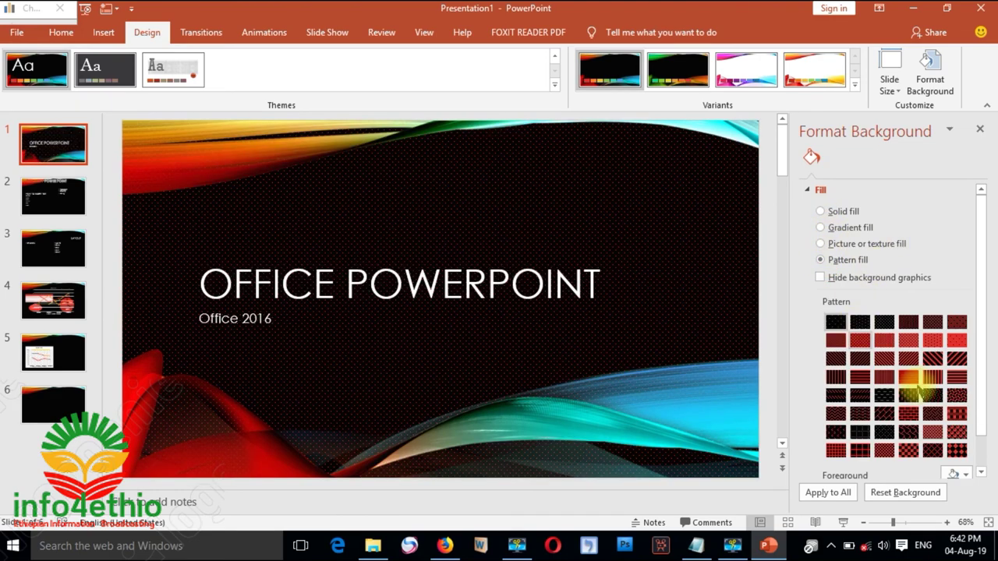
click(932, 375)
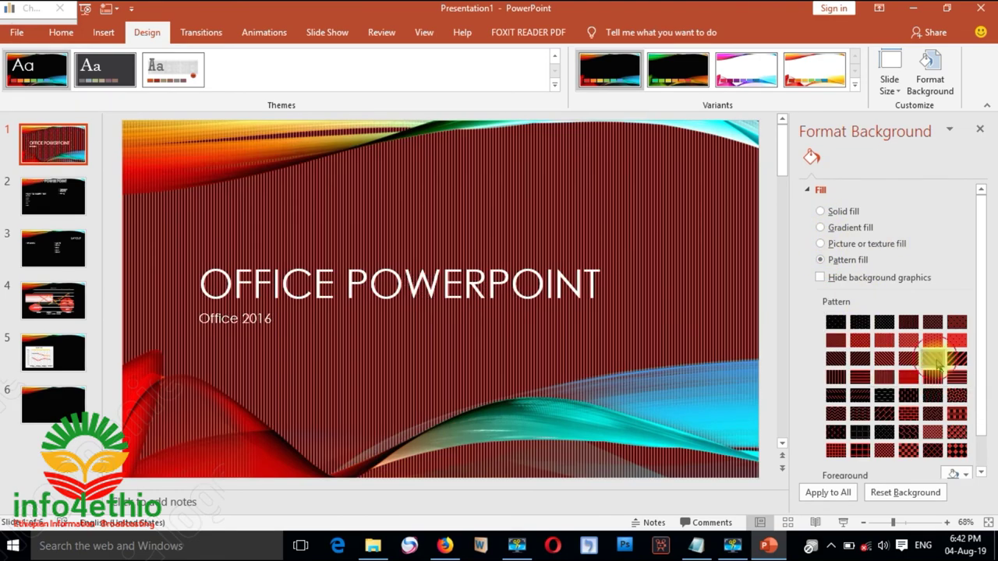
click(932, 358)
click(956, 358)
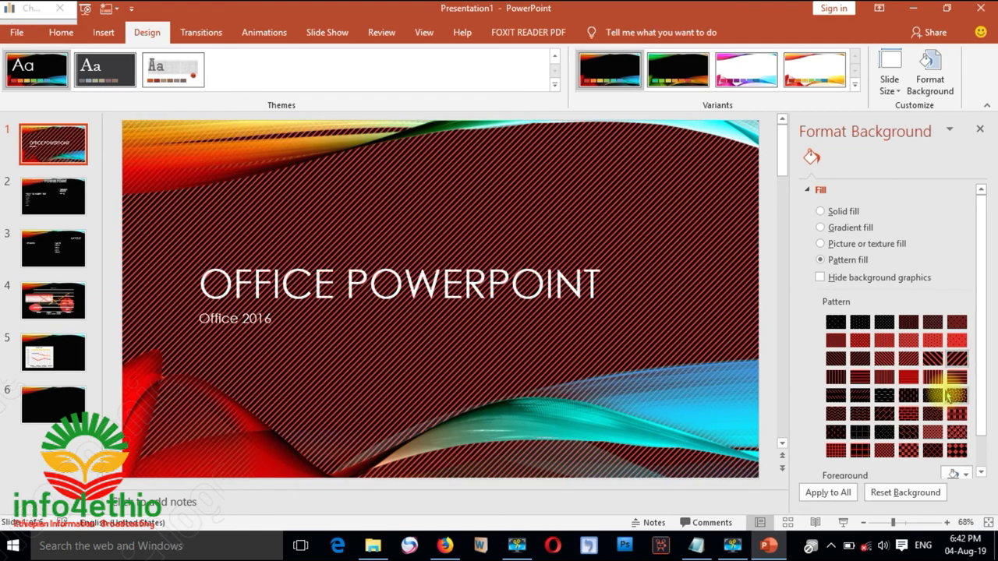
click(957, 395)
click(933, 395)
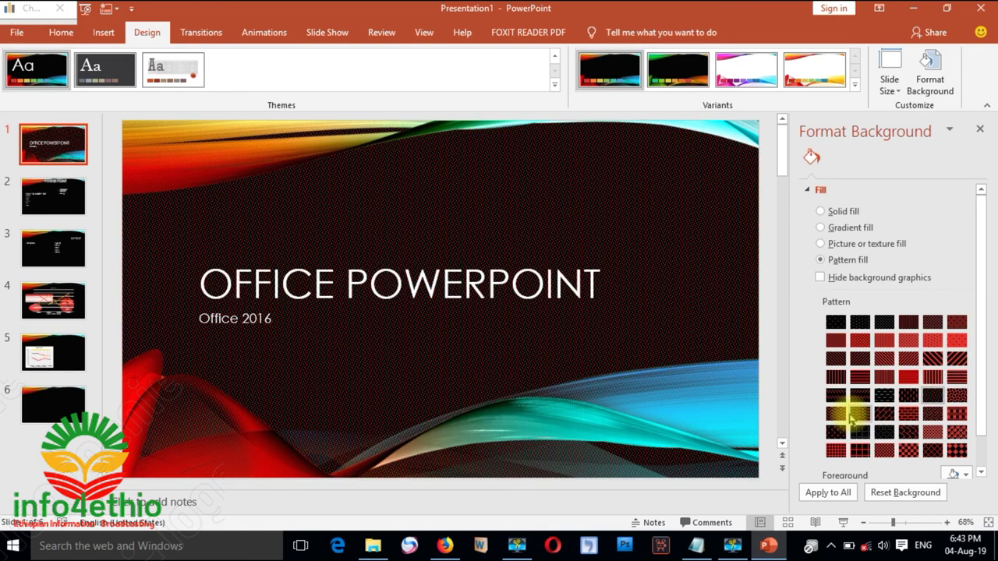
- Try zigzag and weave patterns, then compare the green and red design variants
click(834, 413)
click(927, 414)
click(909, 414)
click(889, 427)
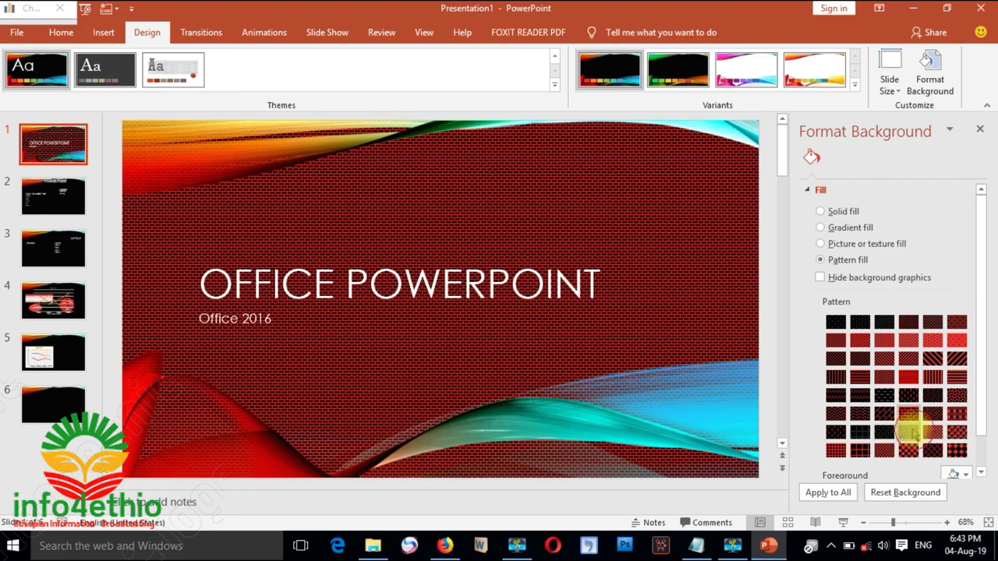
click(908, 431)
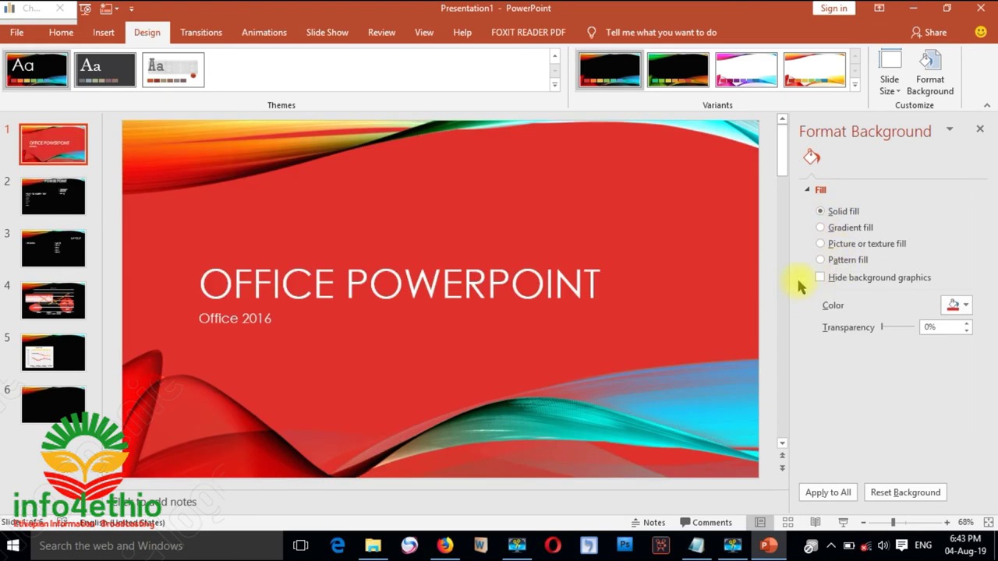
click(679, 68)
click(608, 74)
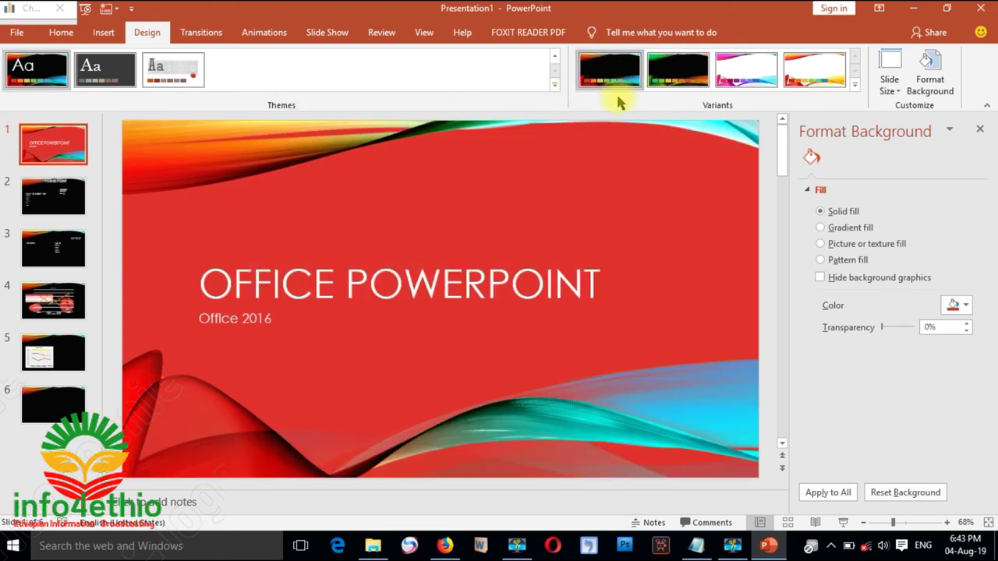
- Switch to the magenta variant with blue waves and open the Slide Size choices
click(746, 71)
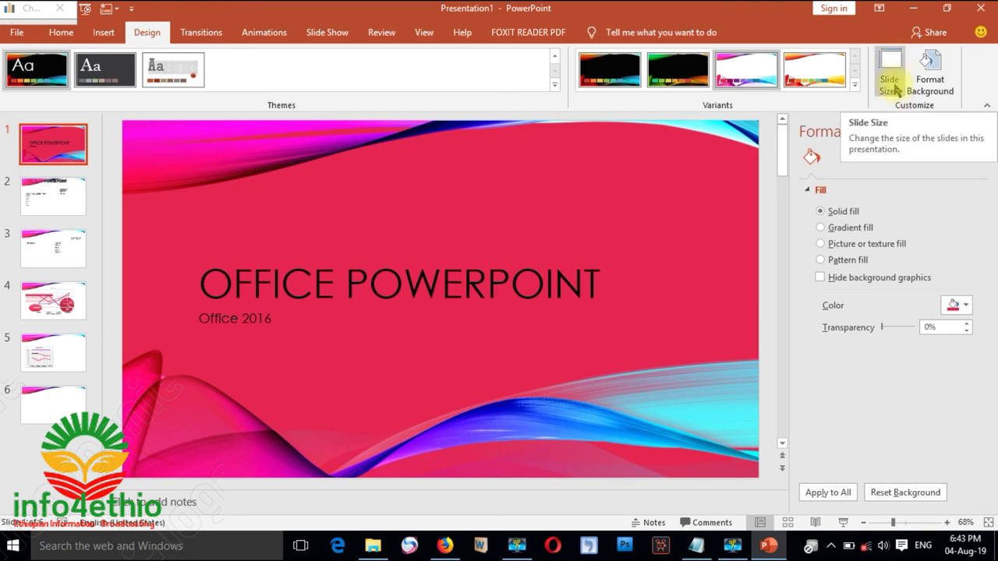
click(899, 92)
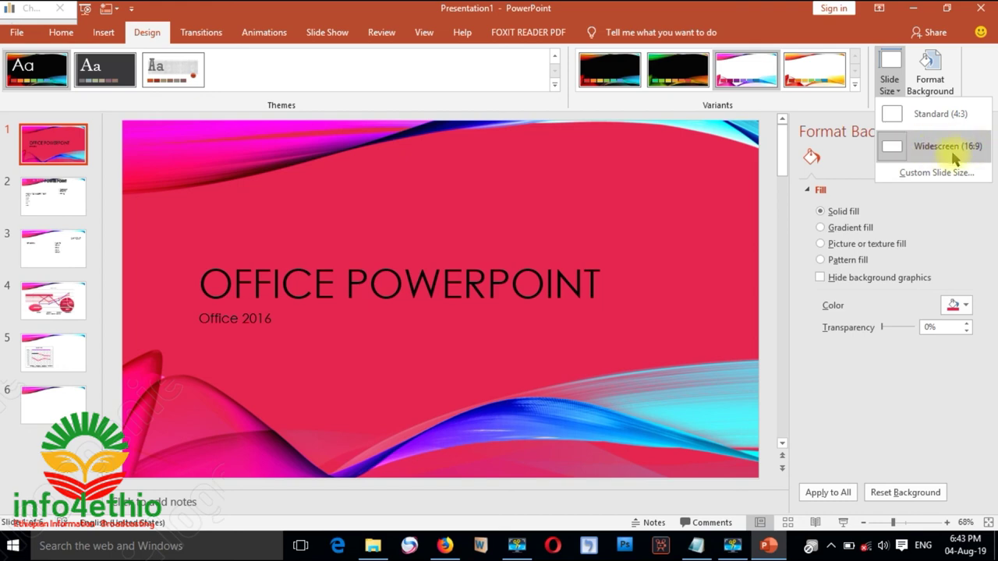
- Check the custom slide size is Widescreen and close the dialog unchanged
click(939, 178)
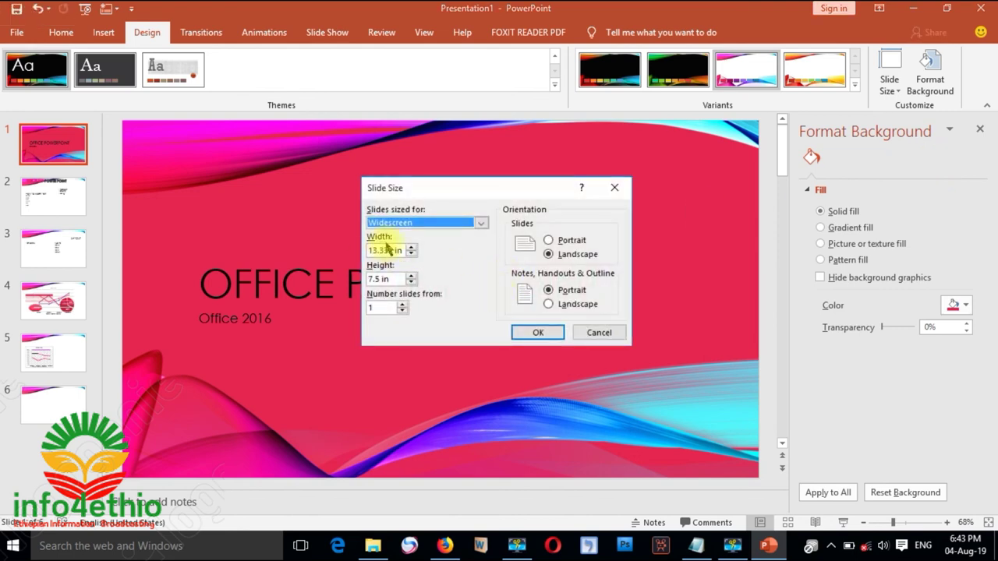
click(614, 187)
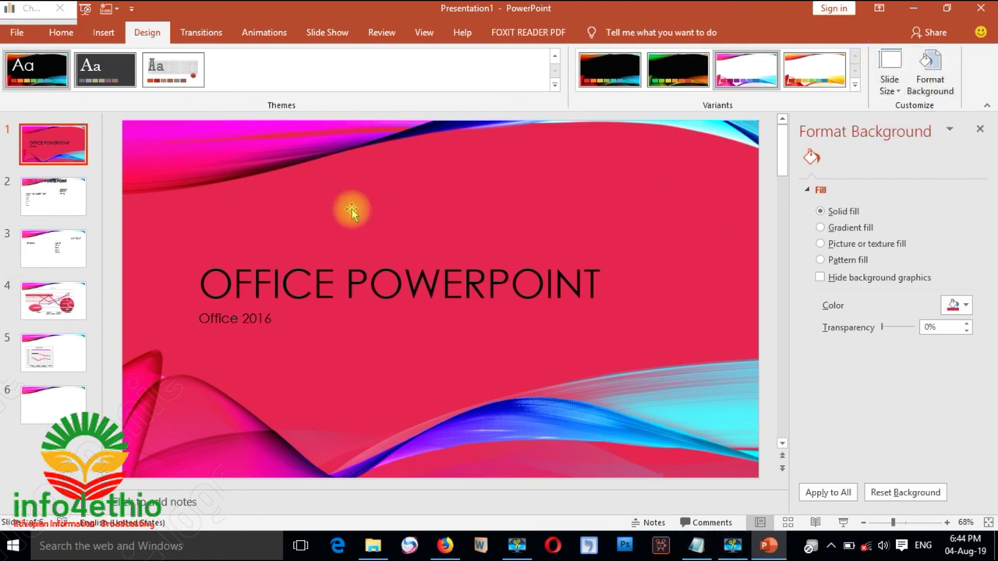
- Look over the Transitions and Design tabs, ending on the Insert tab
click(194, 36)
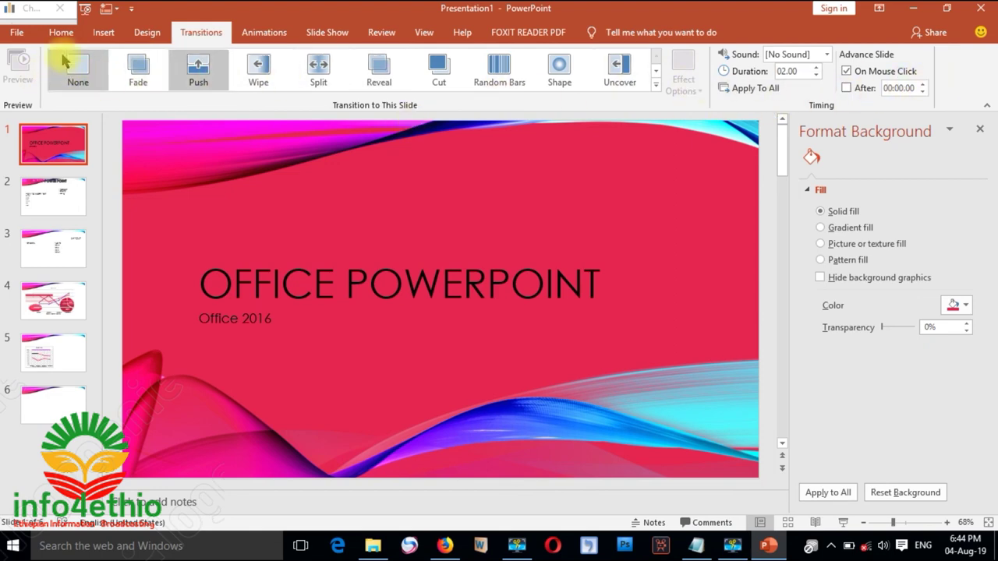
click(147, 35)
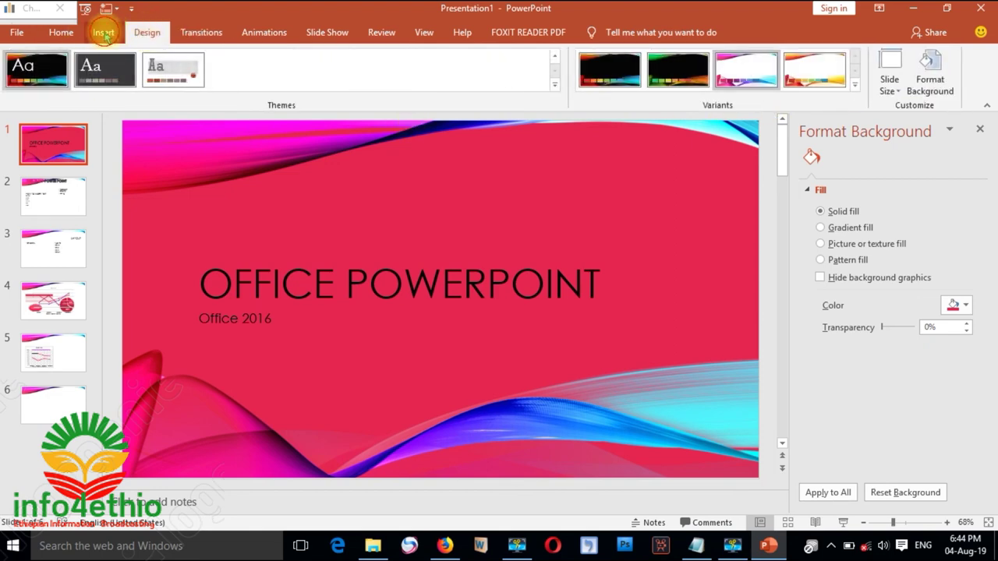
click(105, 34)
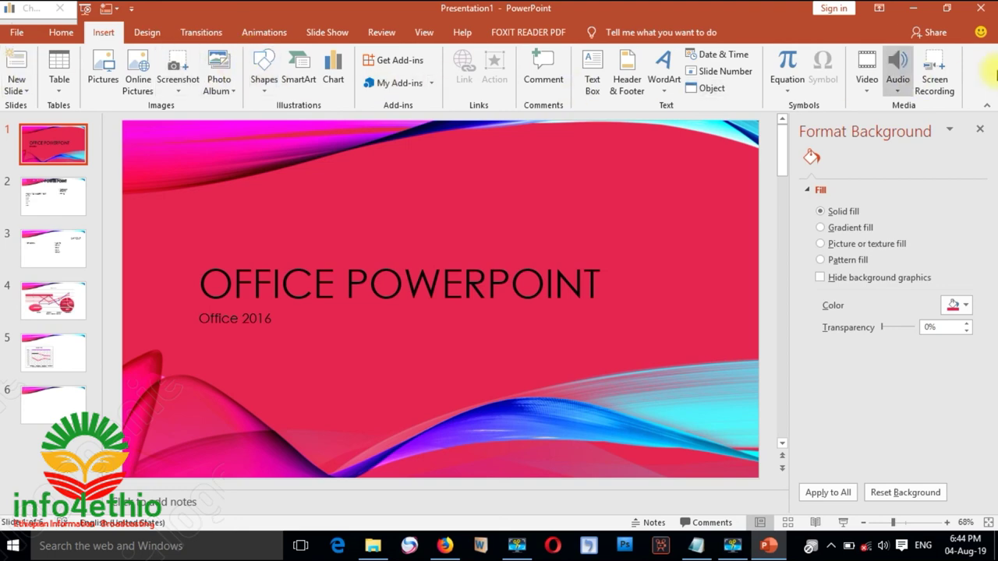